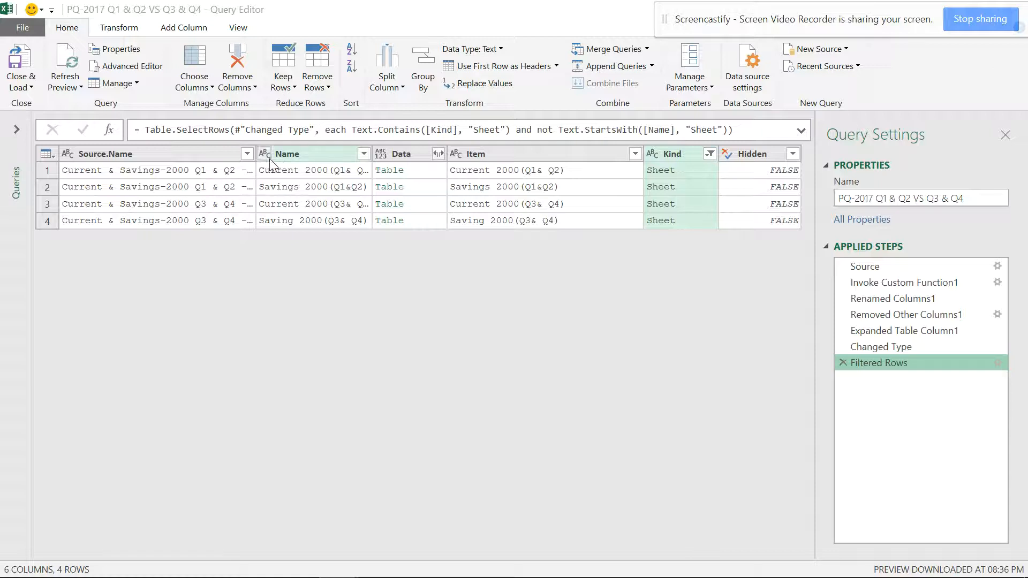
Keep only the Name and Data columns and remove all the other columns from the query.
{"action": "left_click", "coordinate": [309, 155]}
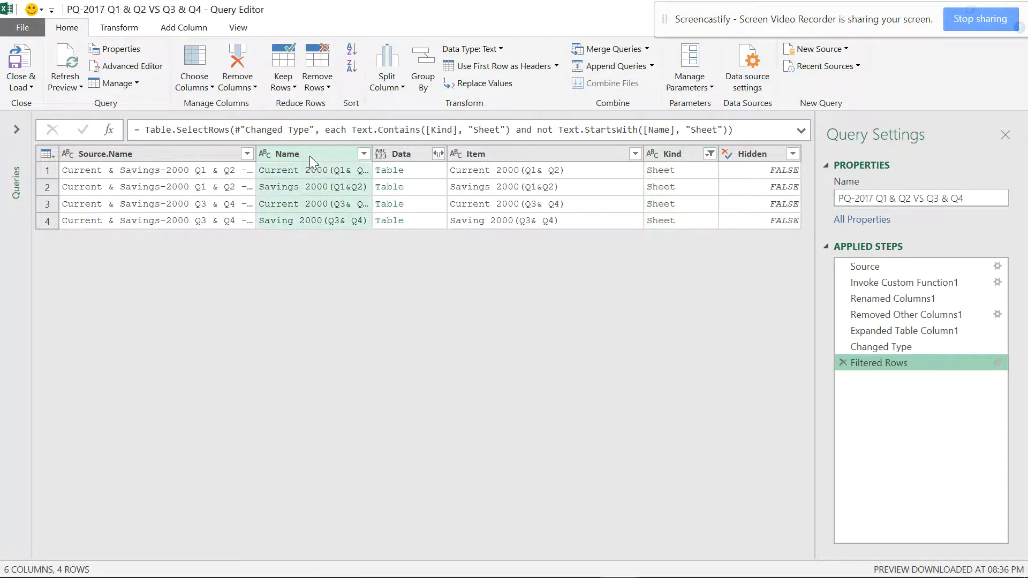
{"action": "left_click", "coordinate": [400, 157], "text": "ctrl"}
{"action": "right_click", "coordinate": [400, 156]}
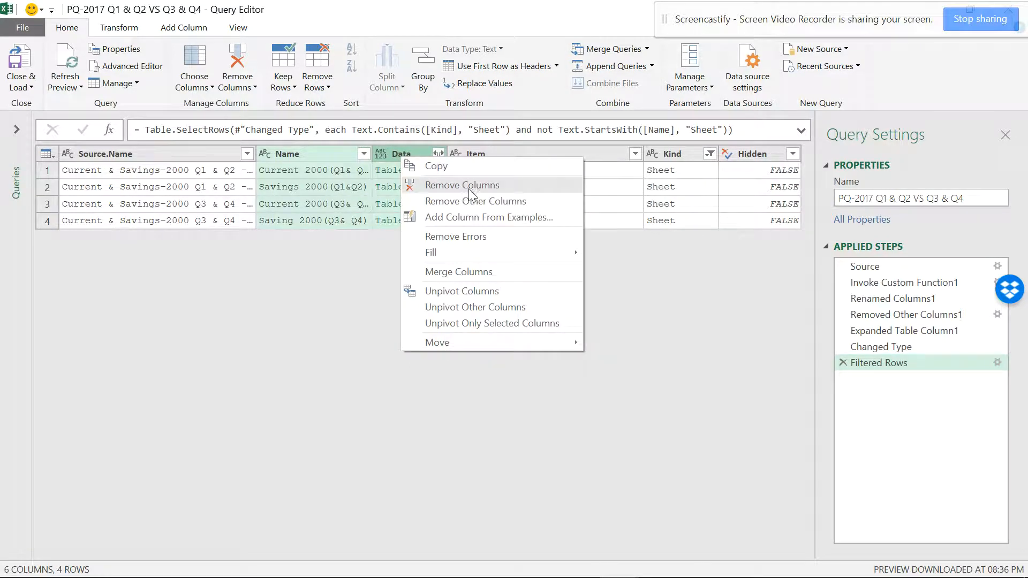
{"action": "key", "text": "Escape"}
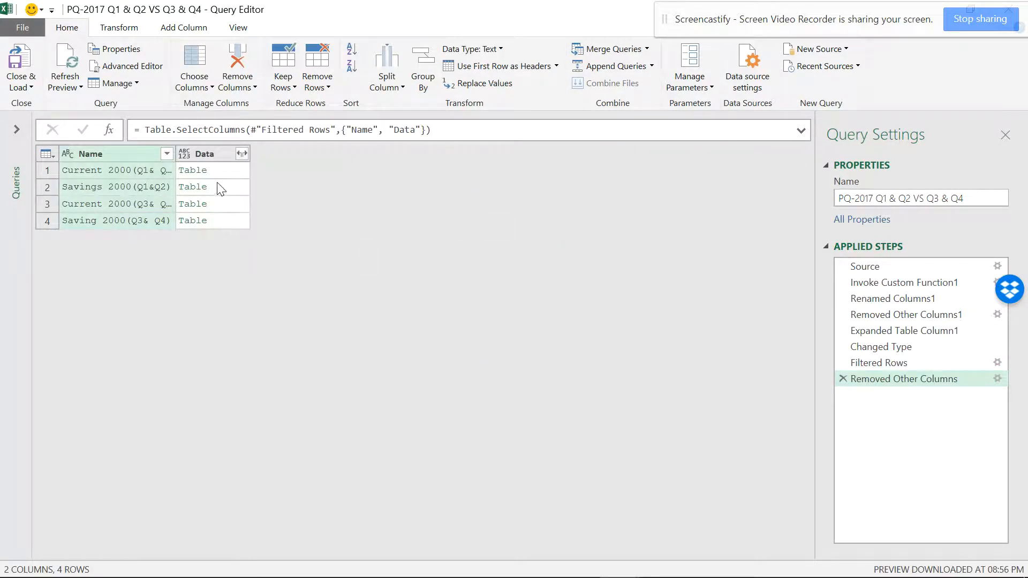
Preview the first two nested tables, then expand all columns of Data without the original column name as prefix.
{"action": "left_click", "coordinate": [218, 176]}
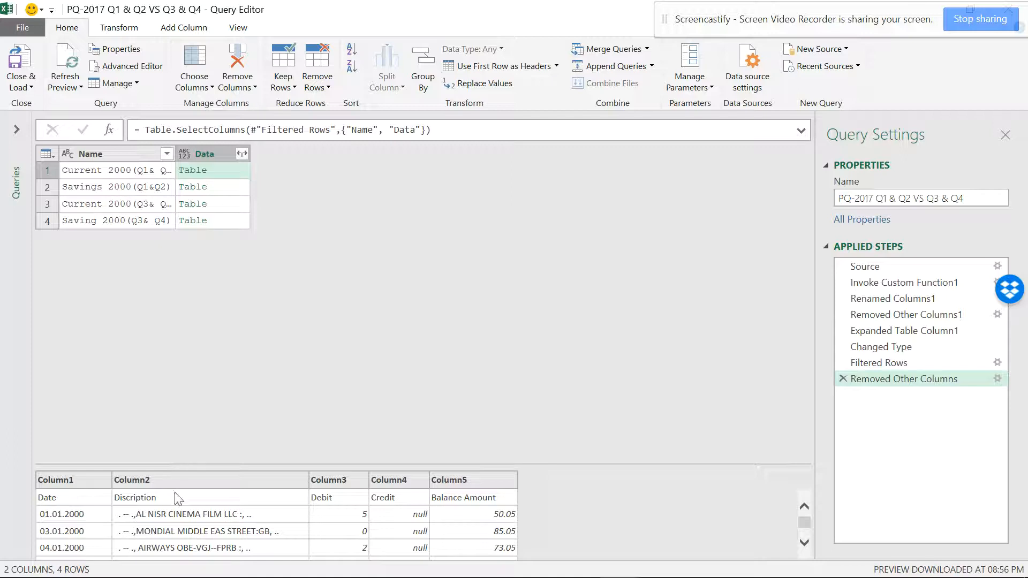
{"action": "left_click", "coordinate": [217, 188]}
{"action": "left_click_drag", "start_coordinate": [202, 465], "coordinate": [232, 312]}
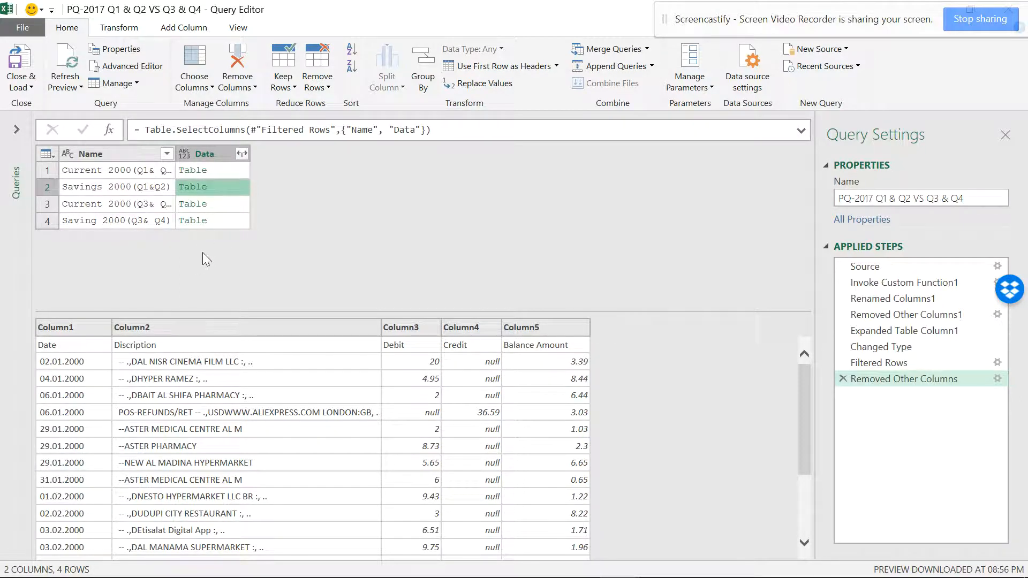
{"action": "left_click", "coordinate": [244, 154]}
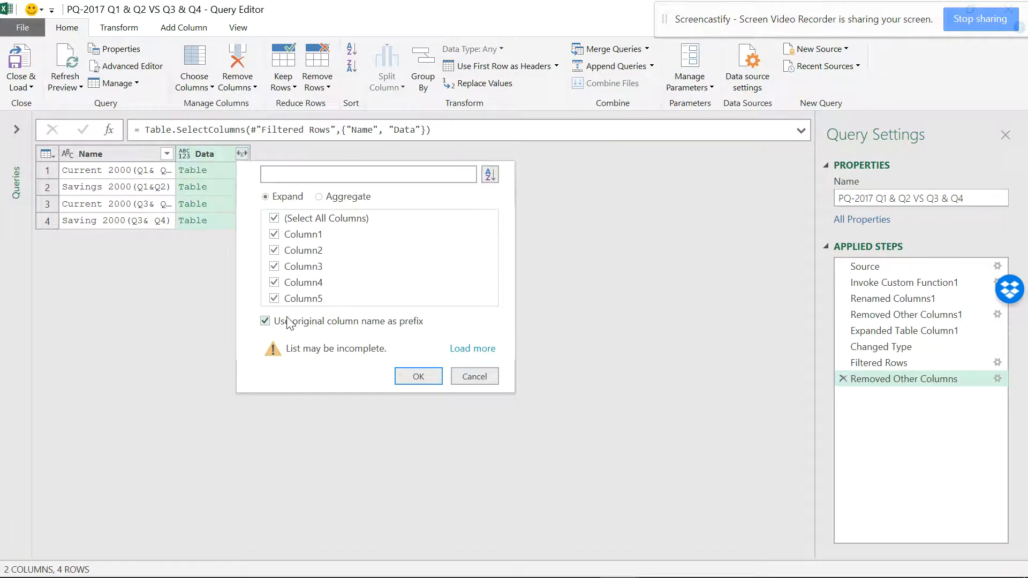
{"action": "left_click", "coordinate": [265, 321]}
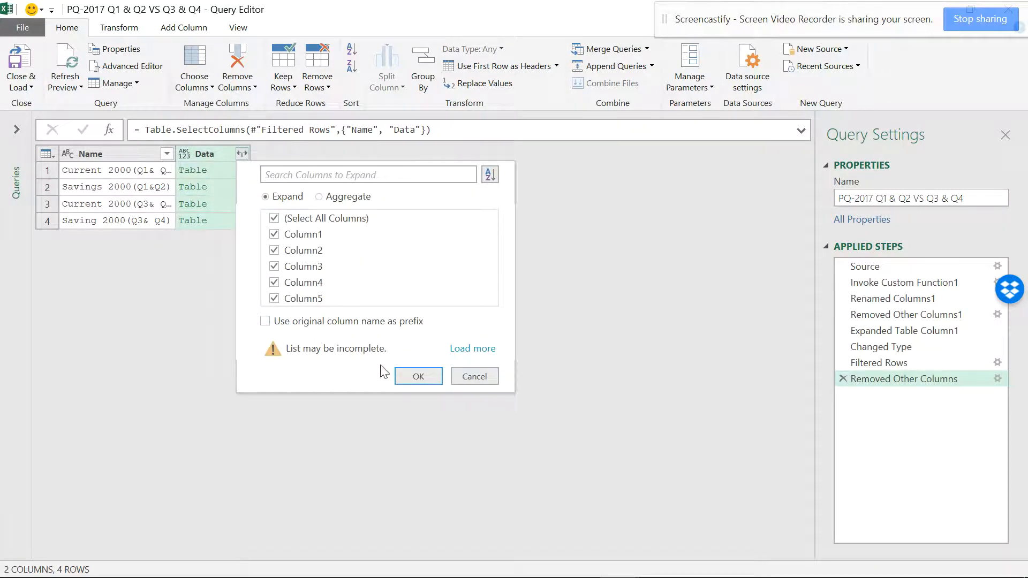
{"action": "left_click", "coordinate": [417, 377]}
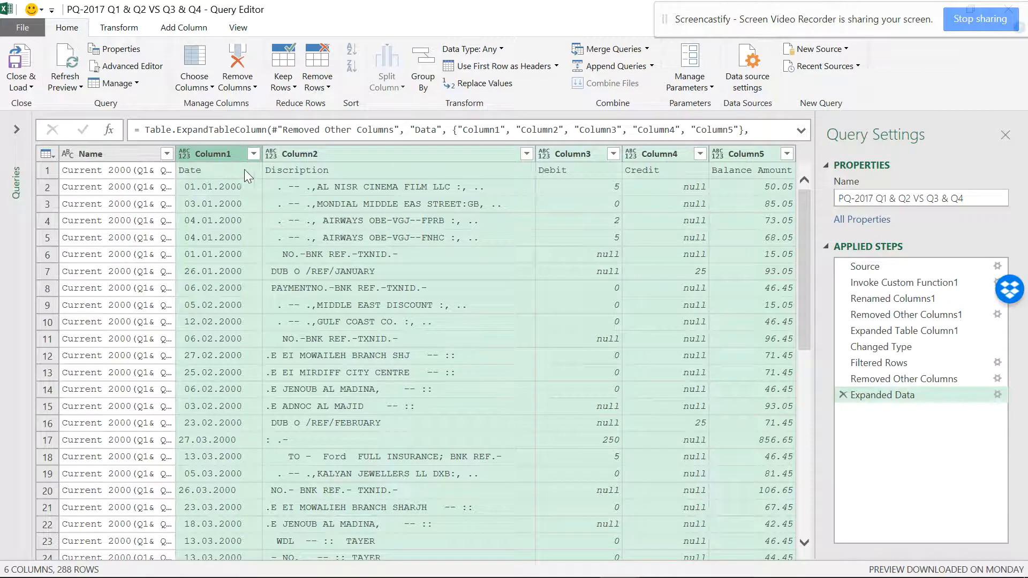
Promote the first row of the expanded table to column headers.
{"action": "scroll", "coordinate": [214, 182], "scroll_direction": "down", "scroll_amount": 1}
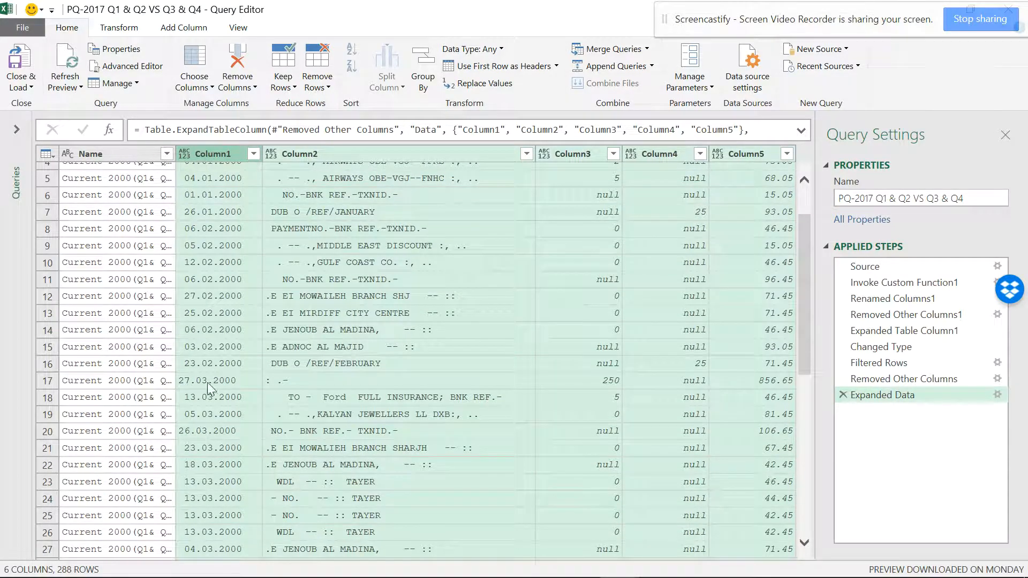
{"action": "scroll", "coordinate": [175, 194], "scroll_direction": "up", "scroll_amount": 1}
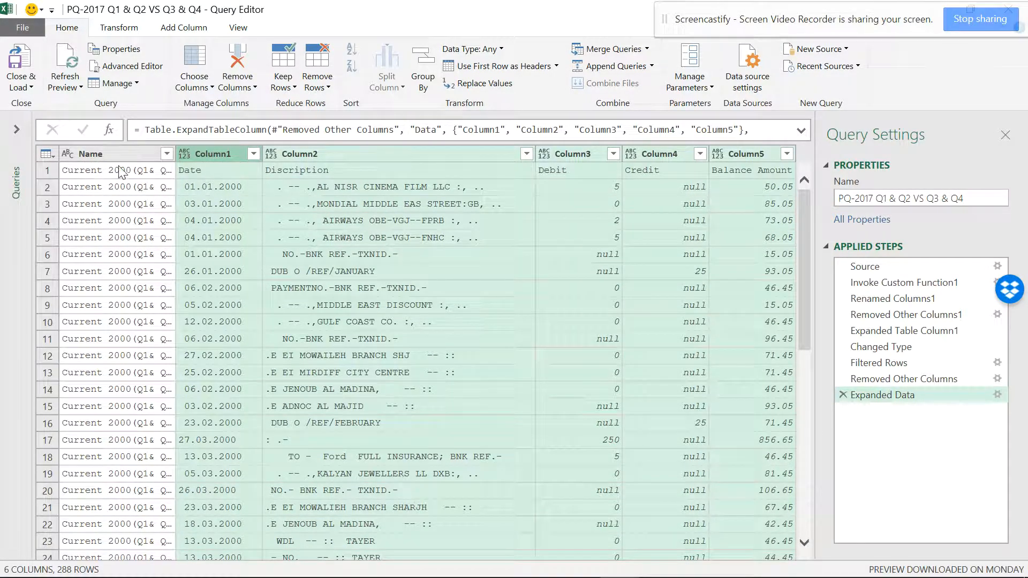
{"action": "left_click", "coordinate": [48, 155]}
{"action": "left_click", "coordinate": [109, 195]}
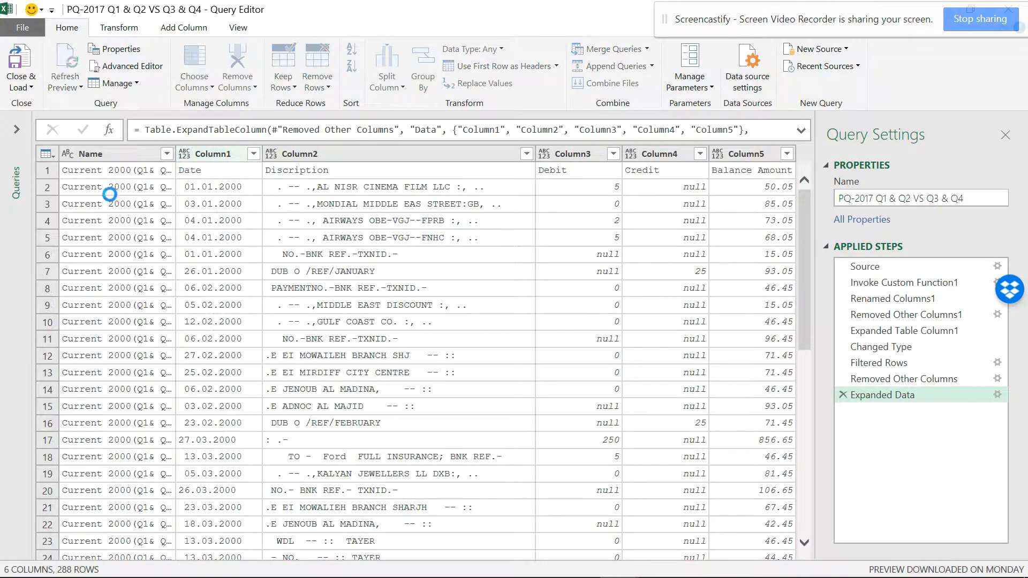
Rename the first column, which holds the account sheet names, as Type.
{"action": "double_click", "coordinate": [152, 155]}
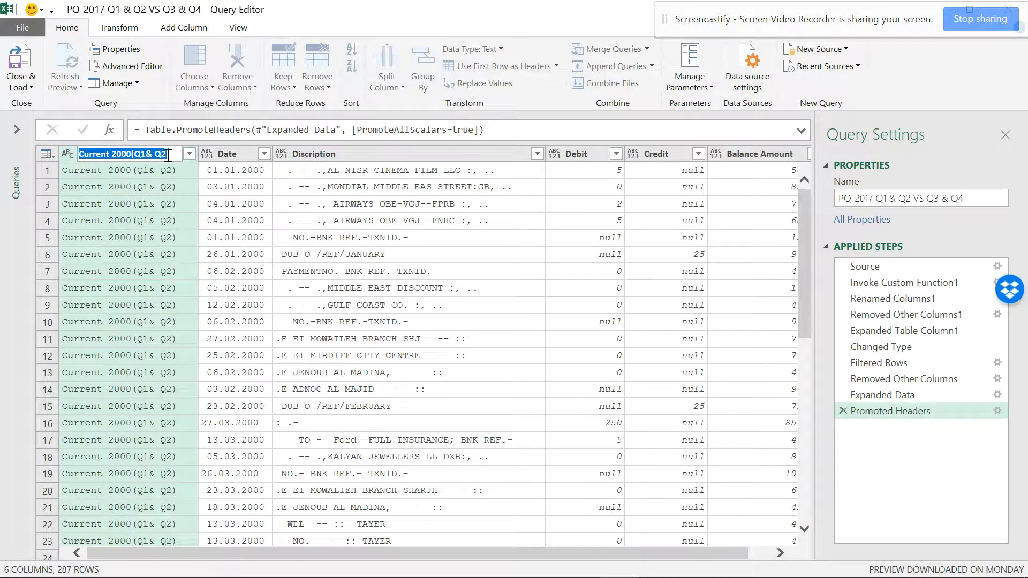
{"action": "type", "text": "Type"}
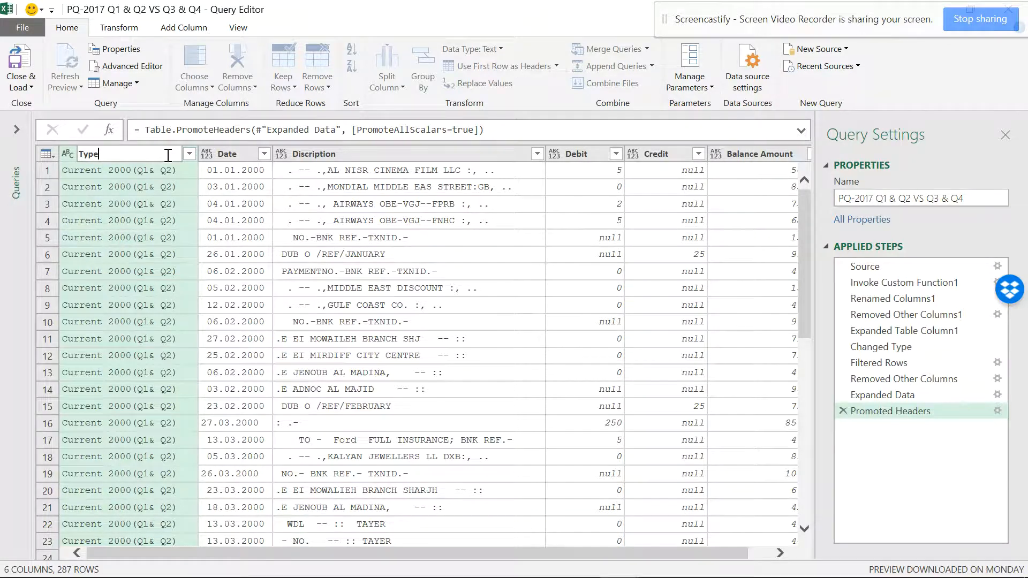
{"action": "left_click", "coordinate": [149, 174]}
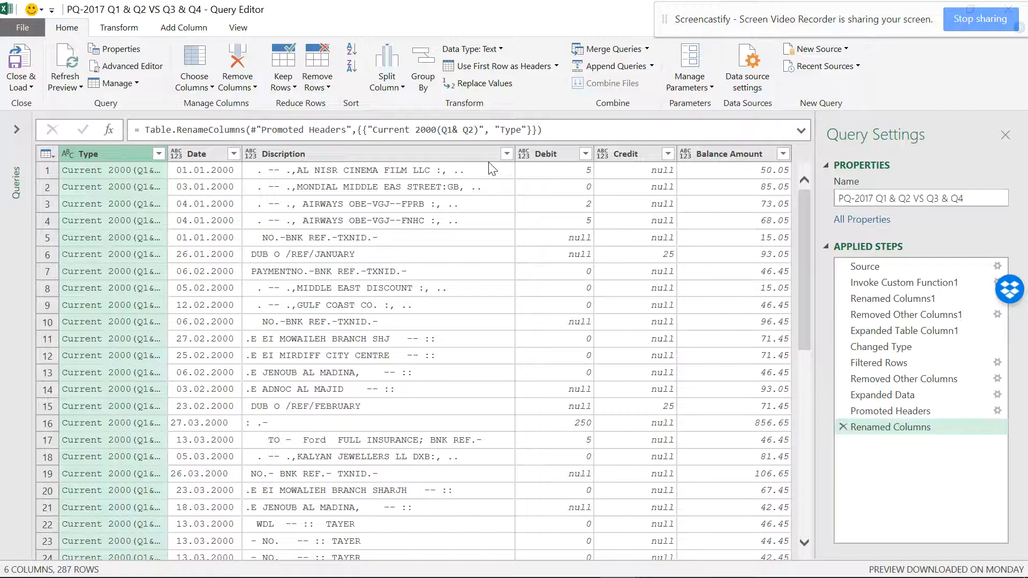
Filter the Date column to exclude the value "Date", removing the repeated header rows.
{"action": "scroll", "coordinate": [205, 196], "scroll_direction": "down", "scroll_amount": 5}
{"action": "scroll", "coordinate": [204, 190], "scroll_direction": "down", "scroll_amount": 16}
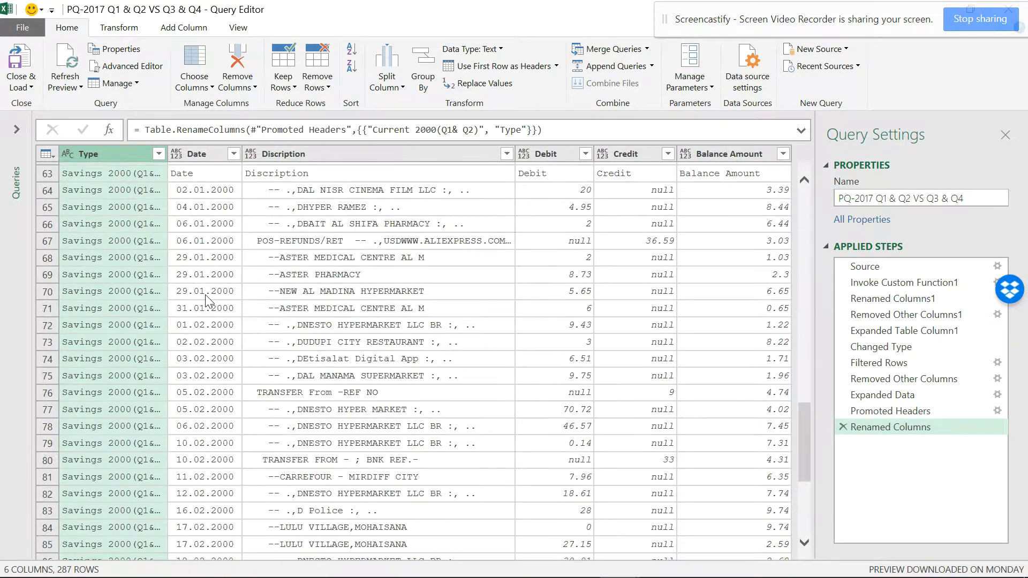
{"action": "scroll", "coordinate": [230, 295], "scroll_direction": "up", "scroll_amount": 2}
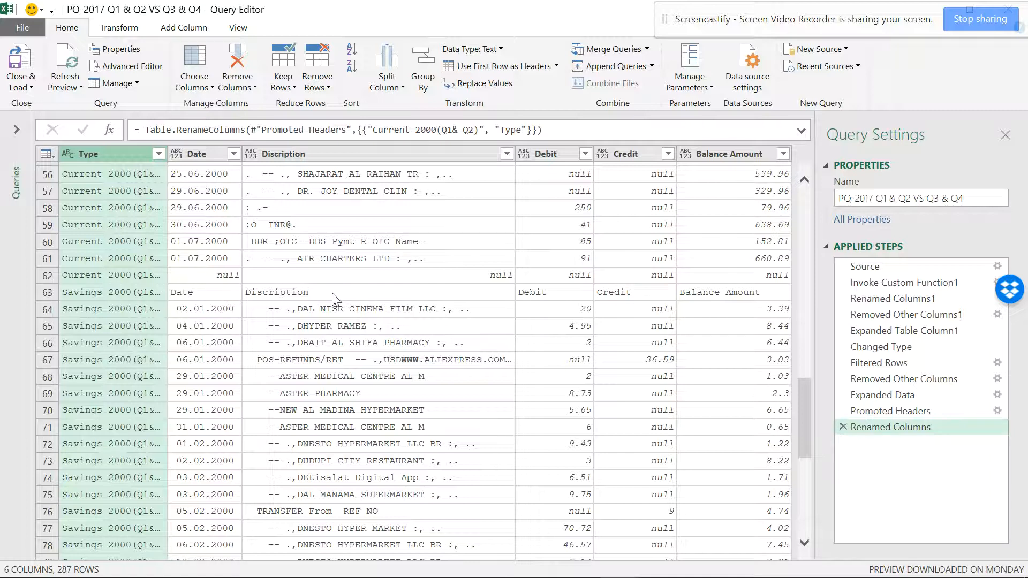
{"action": "left_click", "coordinate": [234, 154]}
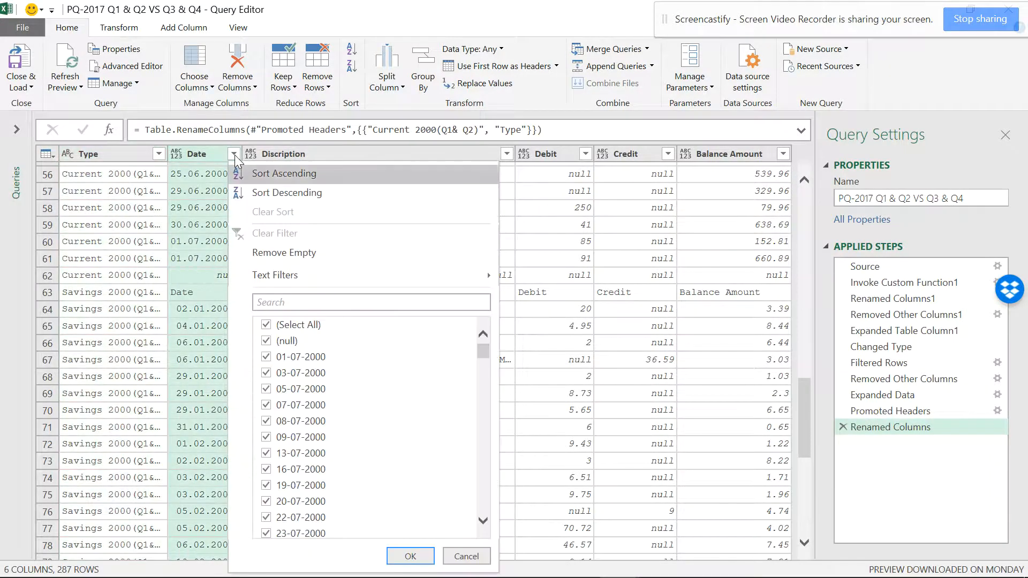
{"action": "mouse_move", "coordinate": [355, 270]}
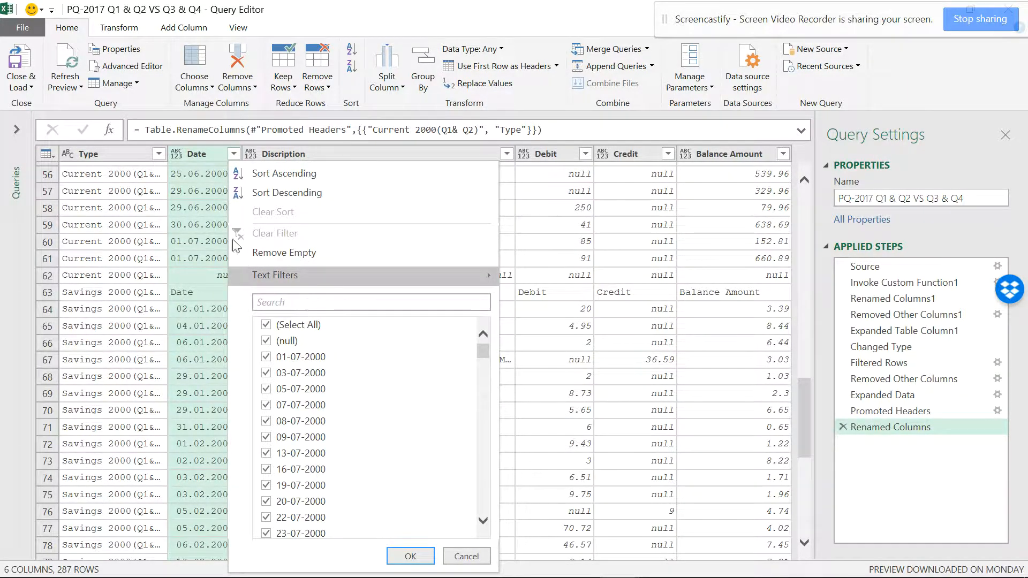
{"action": "left_click", "coordinate": [235, 154]}
{"action": "left_click", "coordinate": [235, 154]}
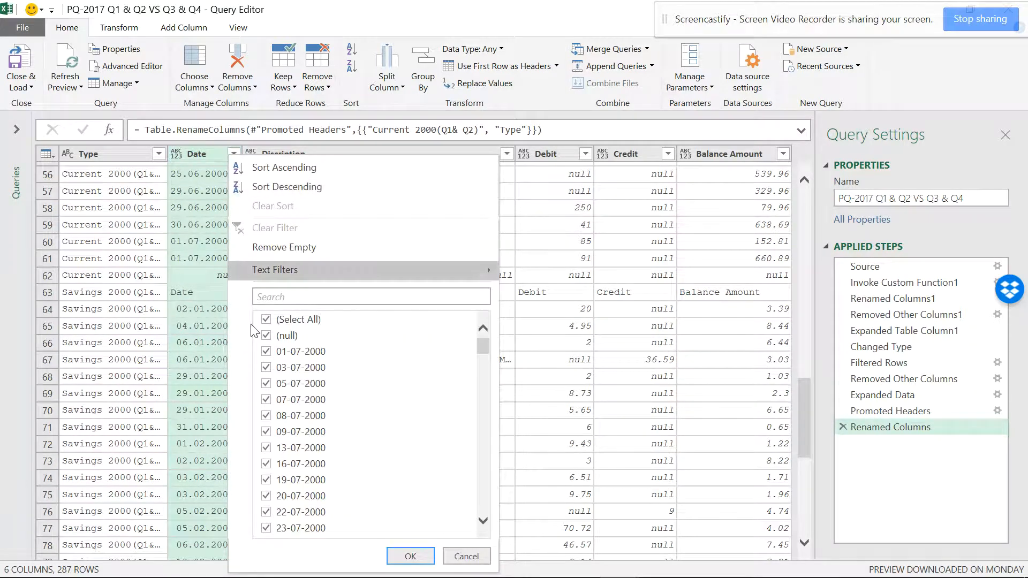
{"action": "scroll", "coordinate": [355, 363], "scroll_direction": "down", "scroll_amount": 4}
{"action": "scroll", "coordinate": [367, 316], "scroll_direction": "down", "scroll_amount": 6}
{"action": "scroll", "coordinate": [366, 396], "scroll_direction": "down", "scroll_amount": 10}
{"action": "scroll", "coordinate": [363, 403], "scroll_direction": "down", "scroll_amount": 3}
{"action": "left_click_drag", "start_coordinate": [484, 500], "coordinate": [490, 465]}
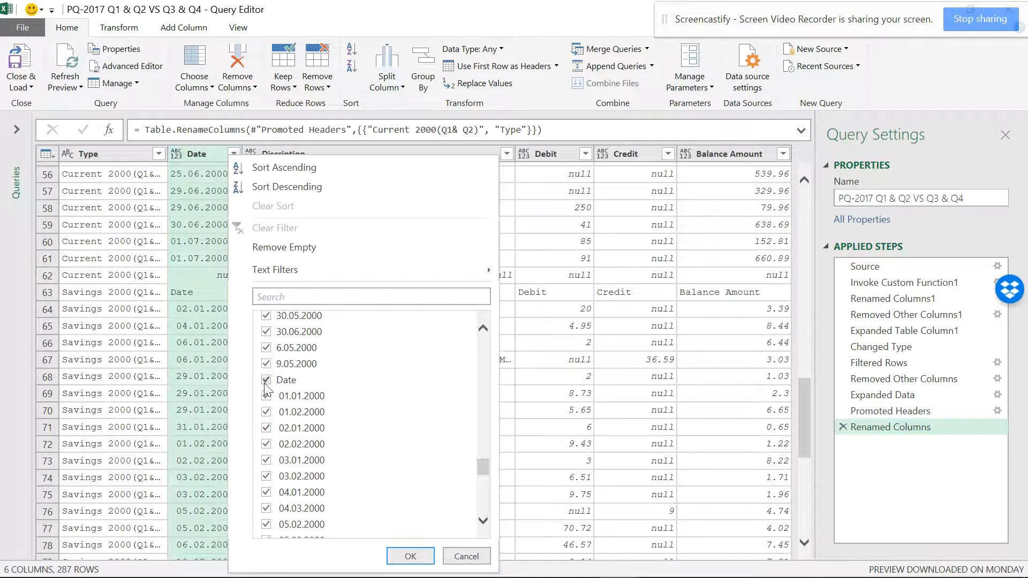
{"action": "left_click", "coordinate": [402, 555]}
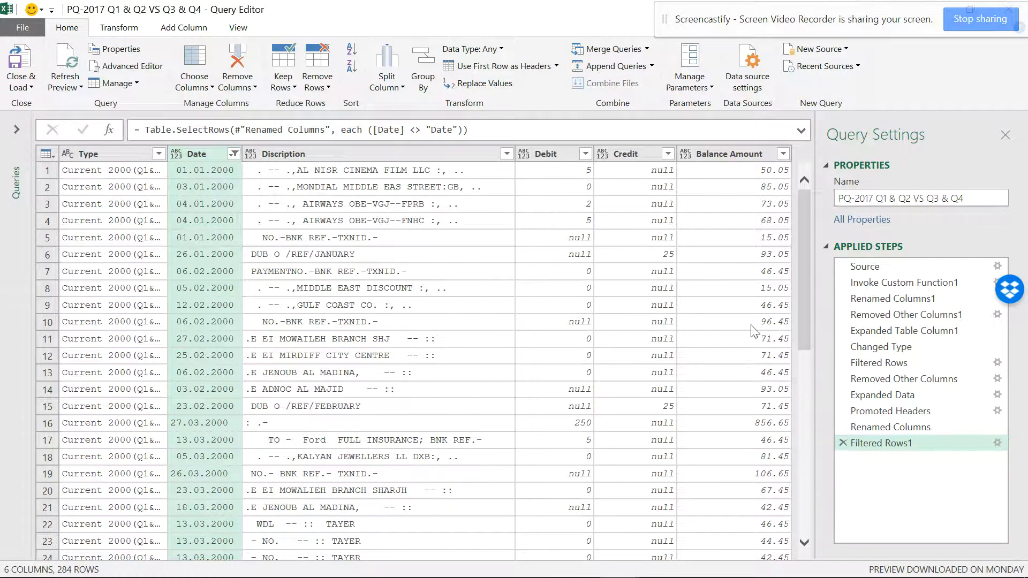
Examine the filtered rows down to the Q3 & Q4 records and check the full Type value of row 214.
{"action": "scroll", "coordinate": [559, 300], "scroll_direction": "down", "scroll_amount": 16}
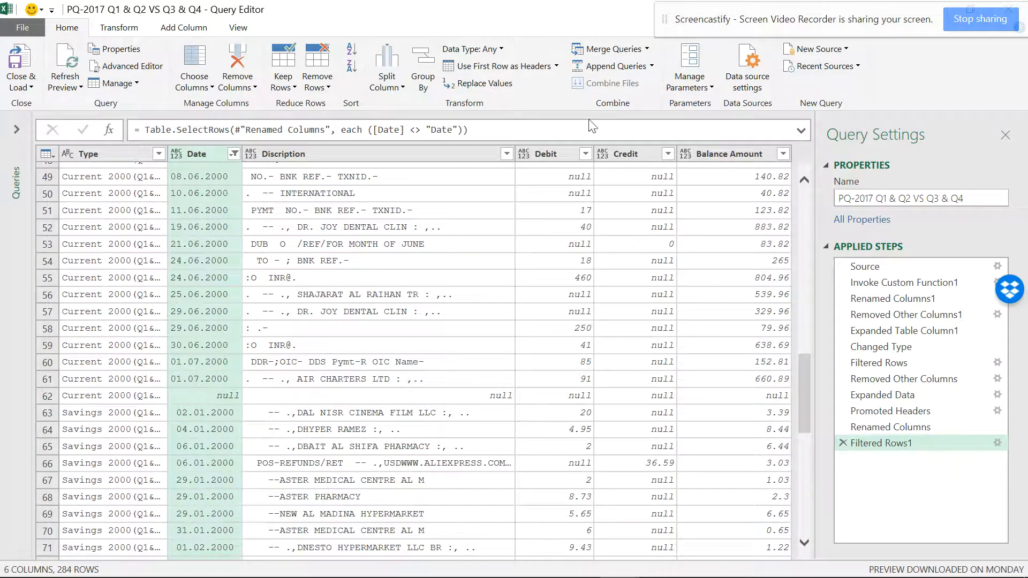
{"action": "scroll", "coordinate": [641, 199], "scroll_direction": "down", "scroll_amount": 20}
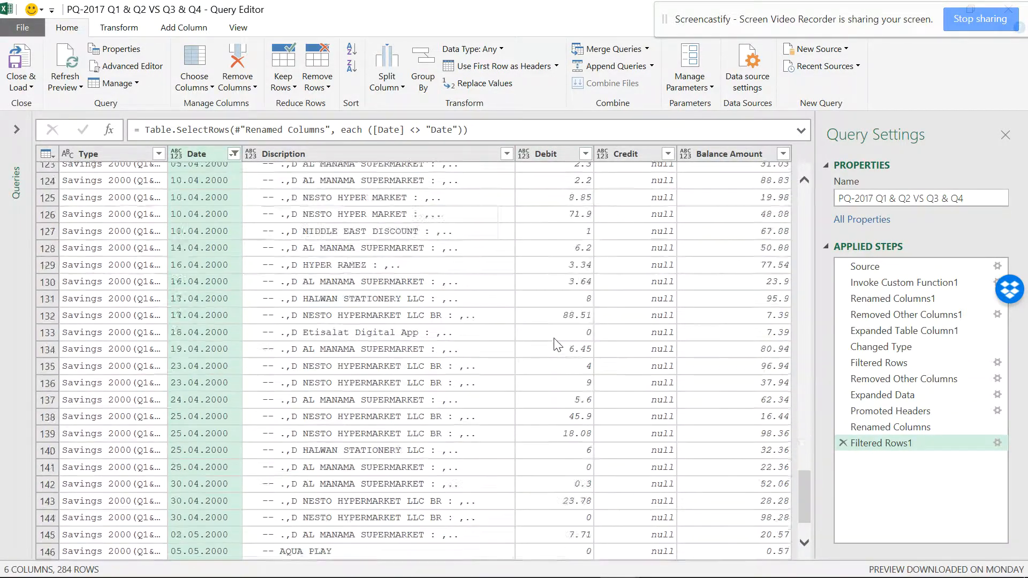
{"action": "scroll", "coordinate": [559, 348], "scroll_direction": "down", "scroll_amount": 20}
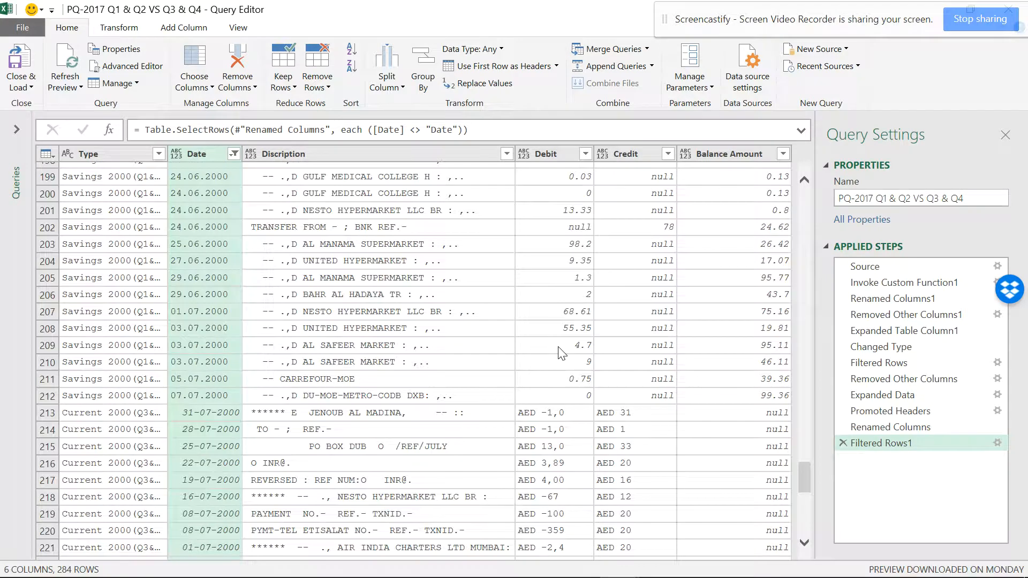
{"action": "scroll", "coordinate": [560, 351], "scroll_direction": "down", "scroll_amount": 1}
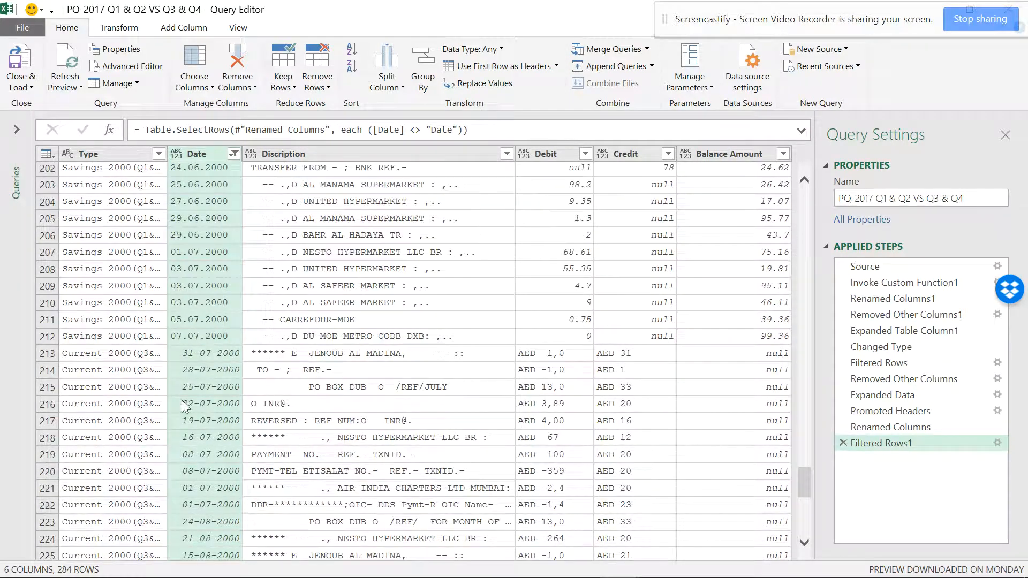
{"action": "left_click", "coordinate": [145, 375]}
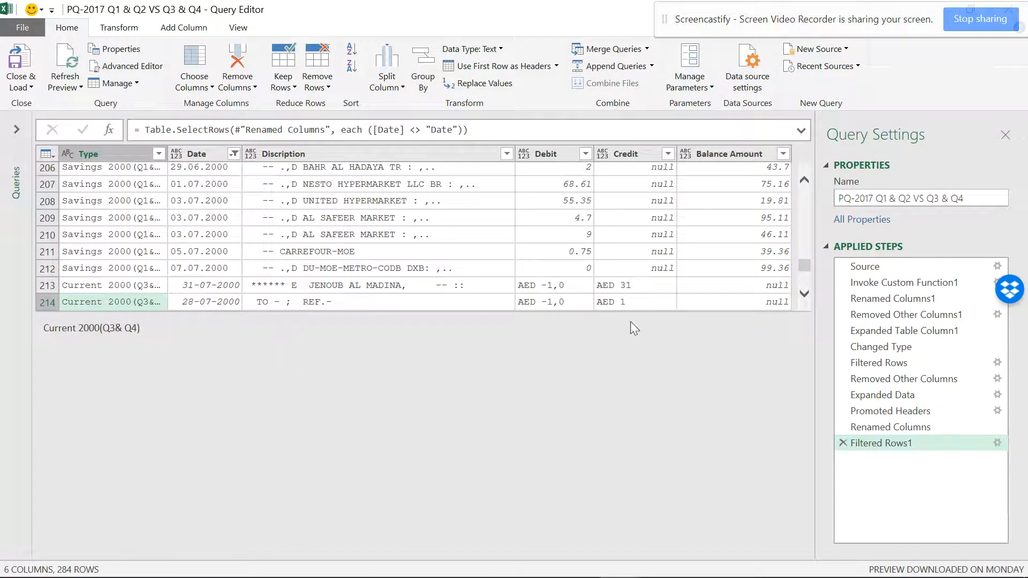
{"action": "left_click", "coordinate": [804, 294]}
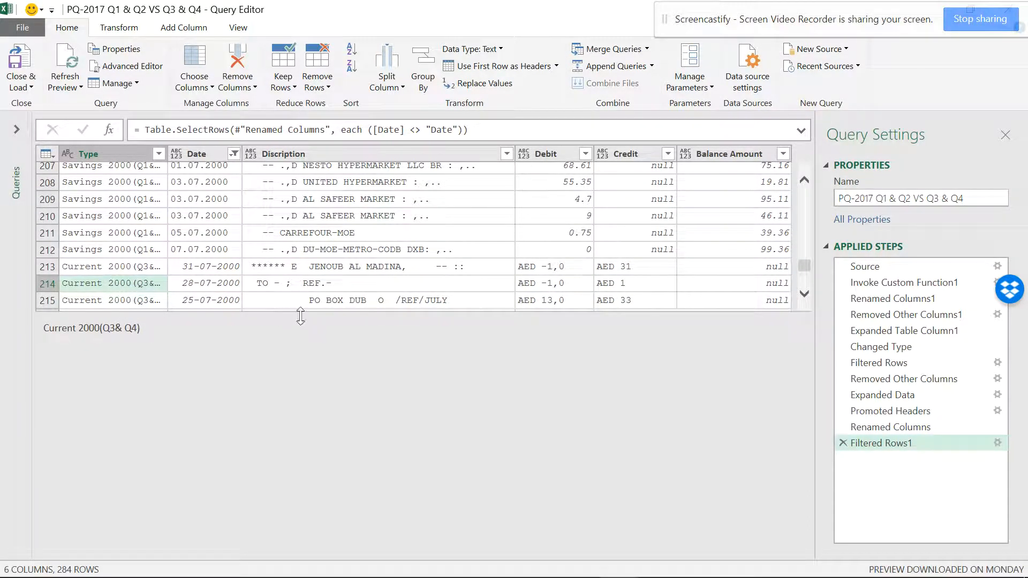
{"action": "left_click_drag", "start_coordinate": [300, 316], "coordinate": [300, 513]}
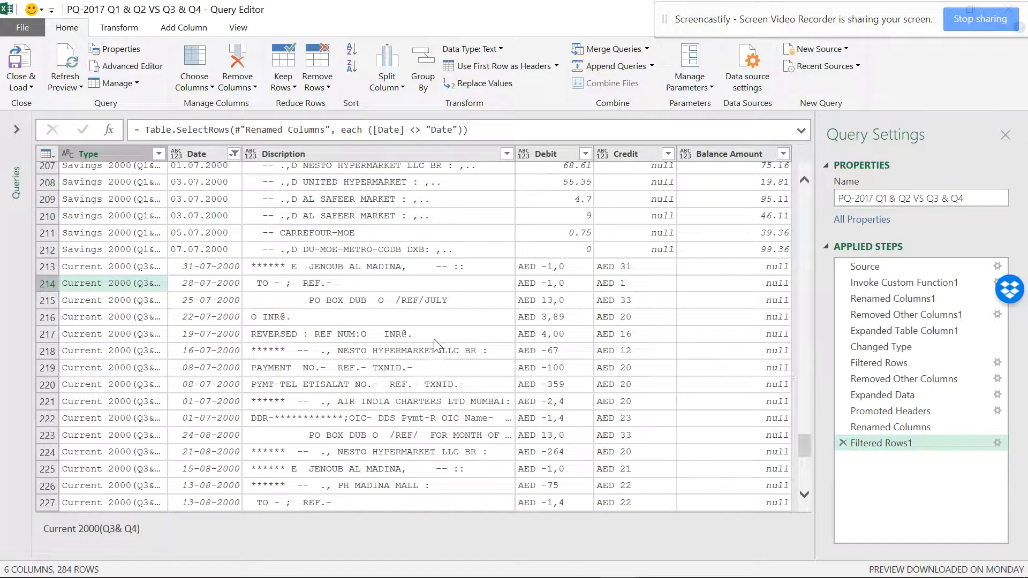
Change the data type of the Date column to Date and check the converted dates through the rows.
{"action": "left_click", "coordinate": [204, 154]}
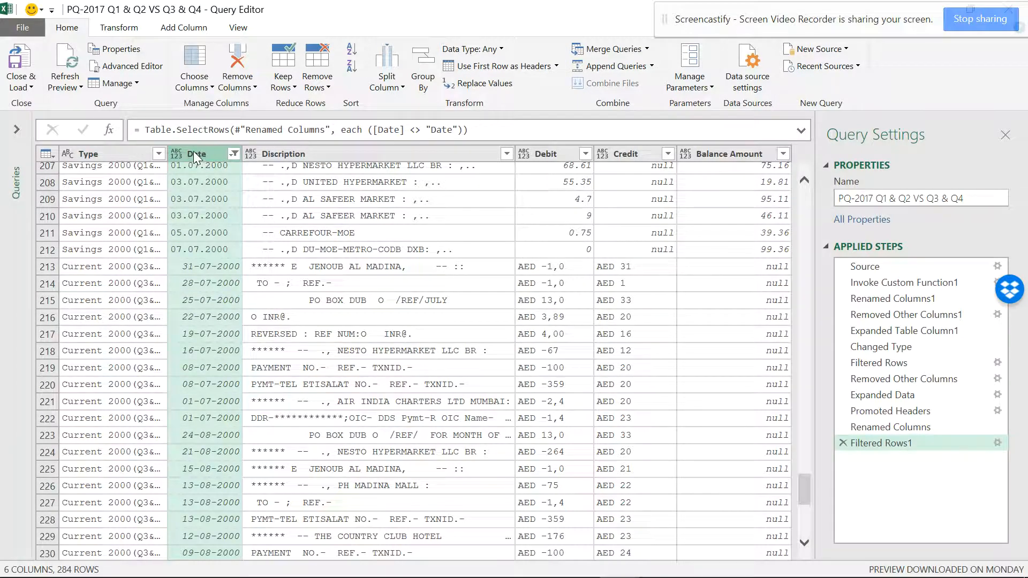
{"action": "left_click", "coordinate": [182, 154]}
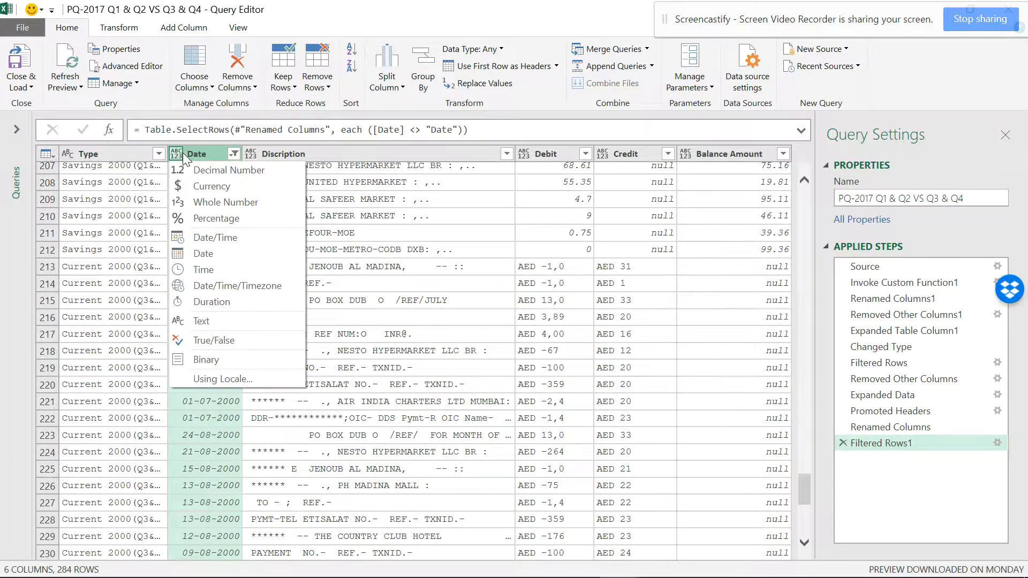
{"action": "left_click", "coordinate": [217, 252]}
{"action": "scroll", "coordinate": [220, 251], "scroll_direction": "down", "scroll_amount": 15}
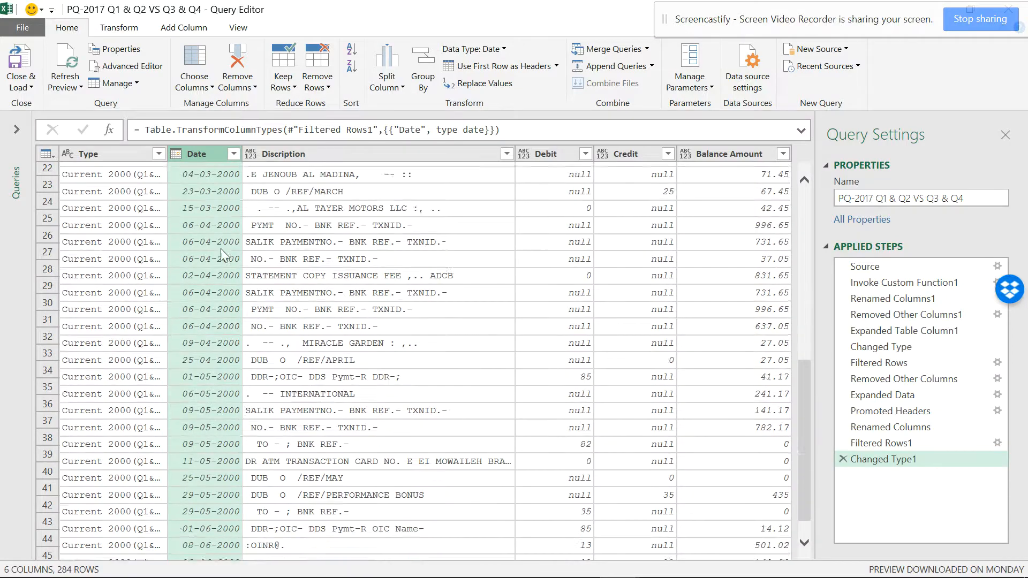
{"action": "scroll", "coordinate": [214, 263], "scroll_direction": "down", "scroll_amount": 20}
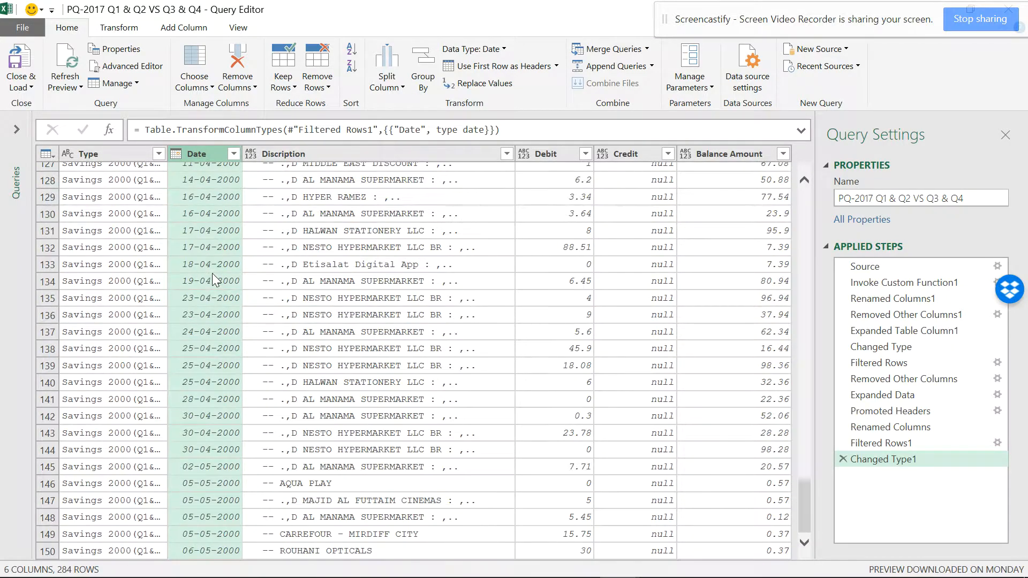
{"action": "scroll", "coordinate": [210, 261], "scroll_direction": "down", "scroll_amount": 7}
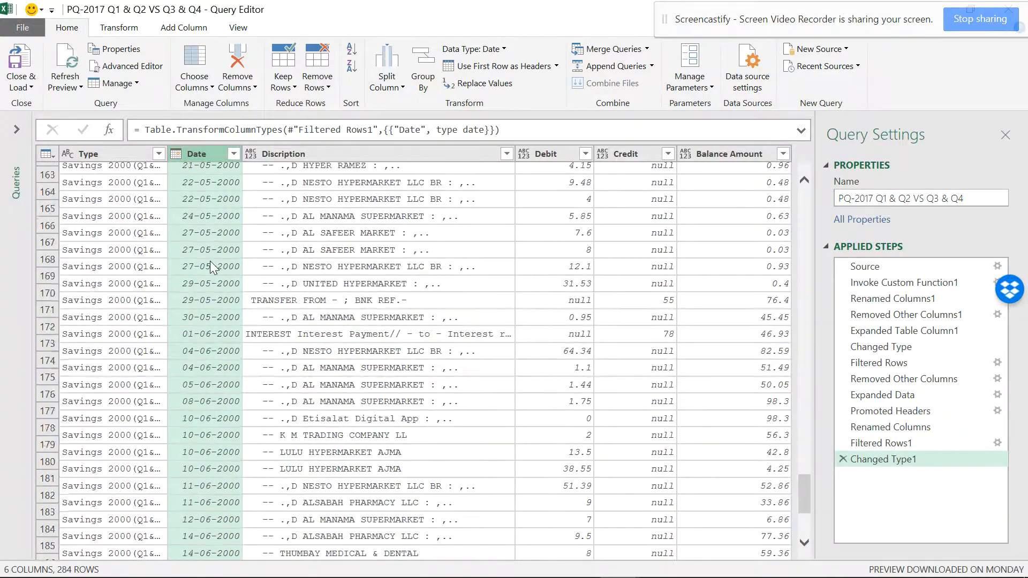
{"action": "scroll", "coordinate": [211, 261], "scroll_direction": "up", "scroll_amount": 20}
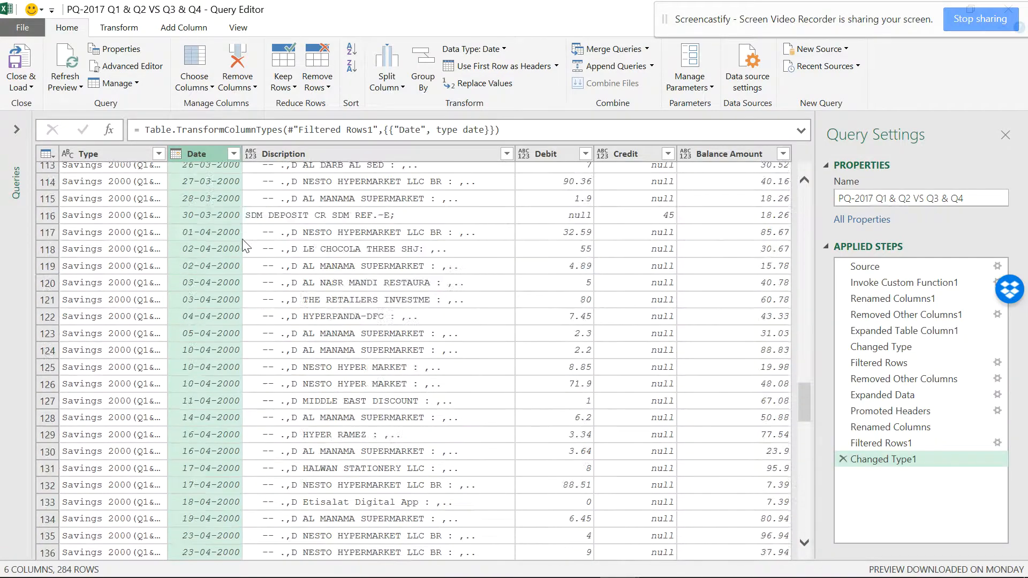
{"action": "scroll", "coordinate": [250, 246], "scroll_direction": "up", "scroll_amount": 20}
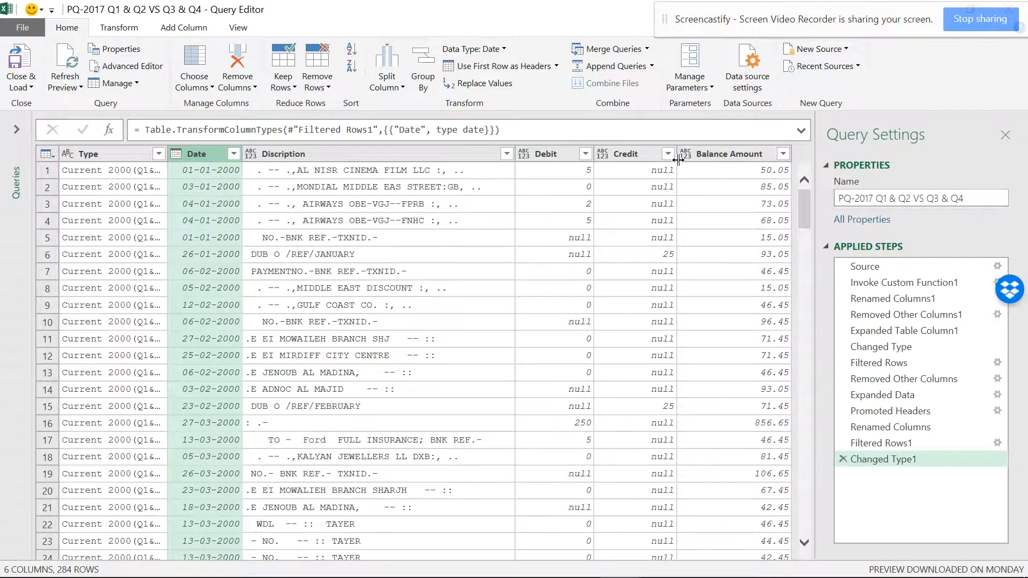
{"action": "left_click", "coordinate": [555, 156]}
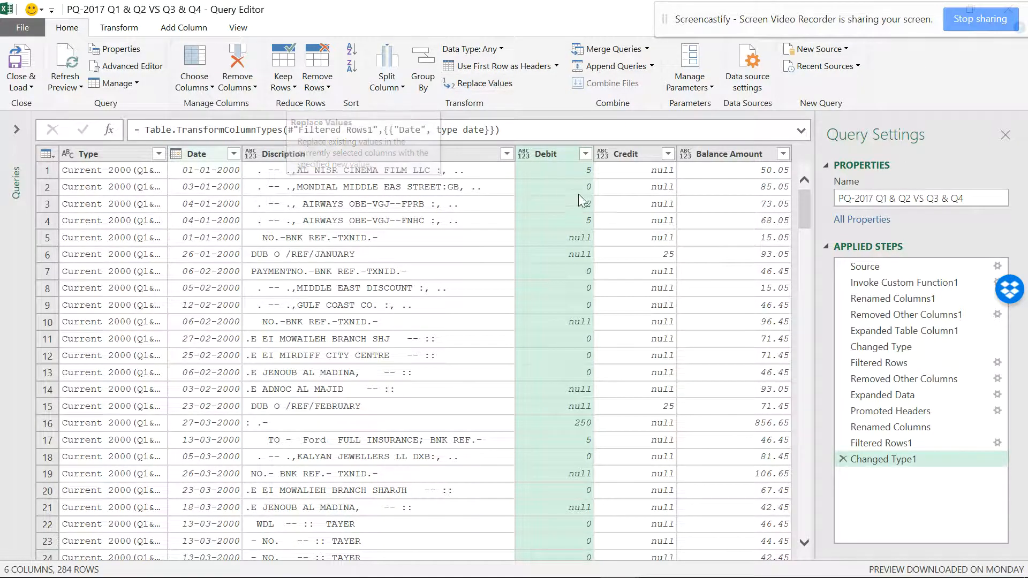
{"action": "left_click", "coordinate": [494, 84]}
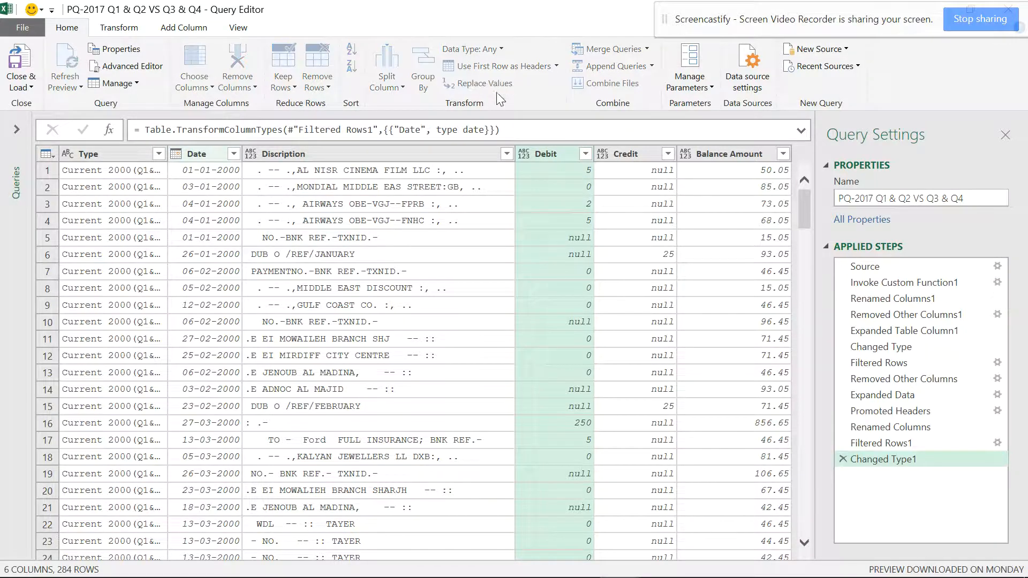
{"action": "key", "text": "Caps_Lock"}
{"action": "type", "text": "AED"}
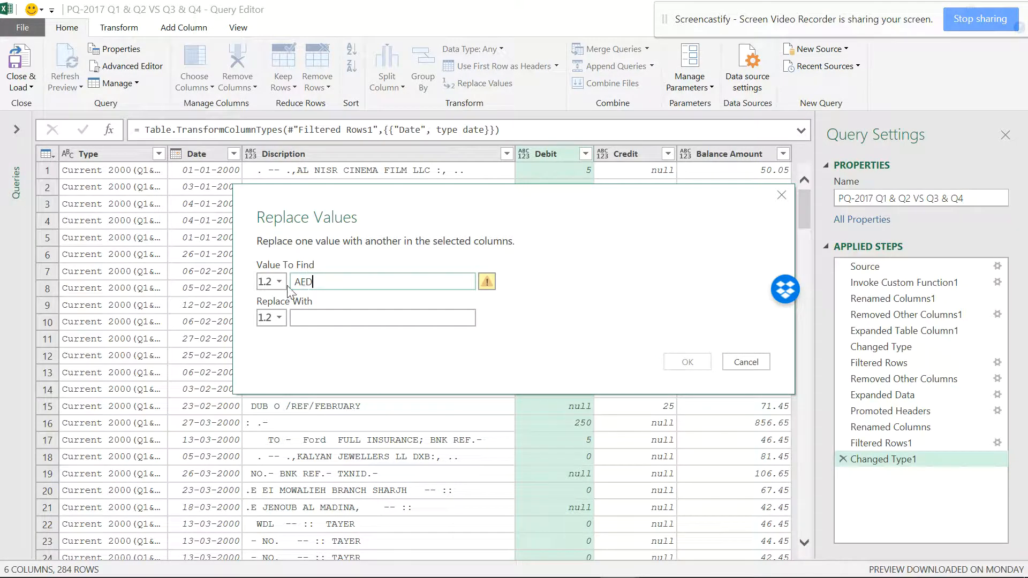
{"action": "left_click", "coordinate": [761, 366]}
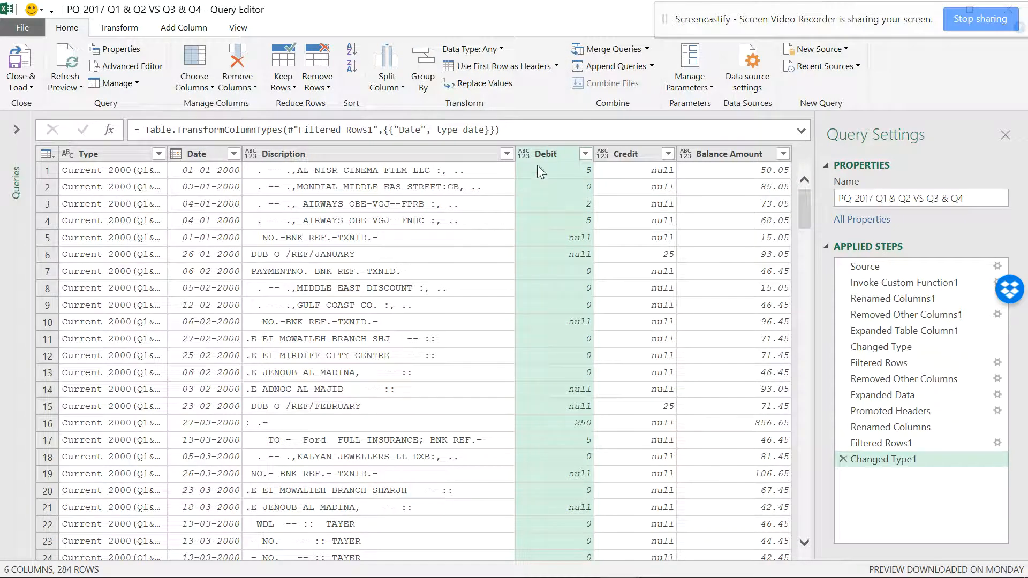
Try setting the Debit column's data type to Decimal Number and check the converted values down through the Q3 & Q4 rows.
{"action": "left_click", "coordinate": [525, 154]}
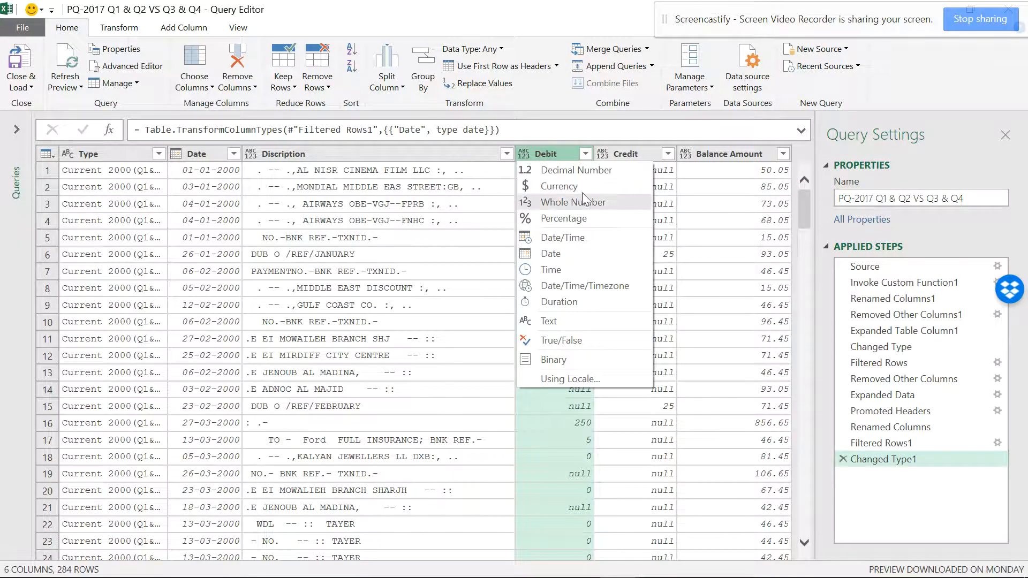
{"action": "left_click", "coordinate": [579, 171]}
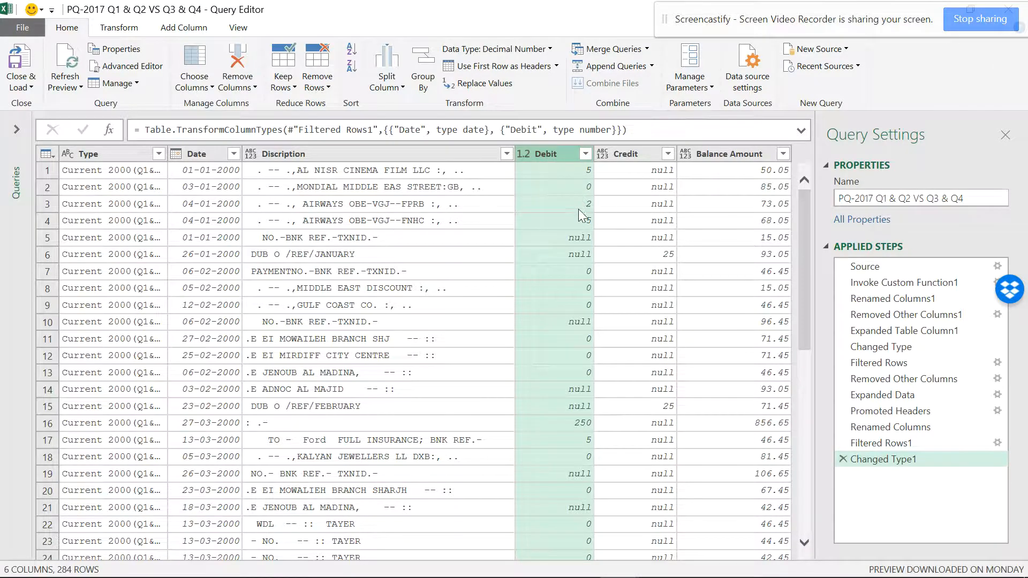
{"action": "scroll", "coordinate": [604, 284], "scroll_direction": "down", "scroll_amount": 7}
{"action": "scroll", "coordinate": [602, 279], "scroll_direction": "down", "scroll_amount": 20}
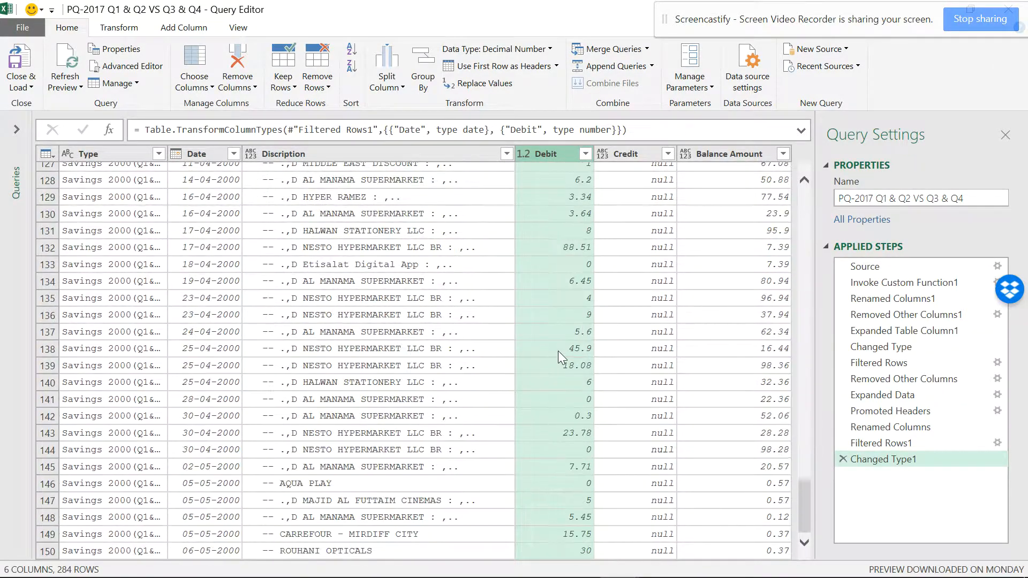
{"action": "scroll", "coordinate": [554, 368], "scroll_direction": "down", "scroll_amount": 20}
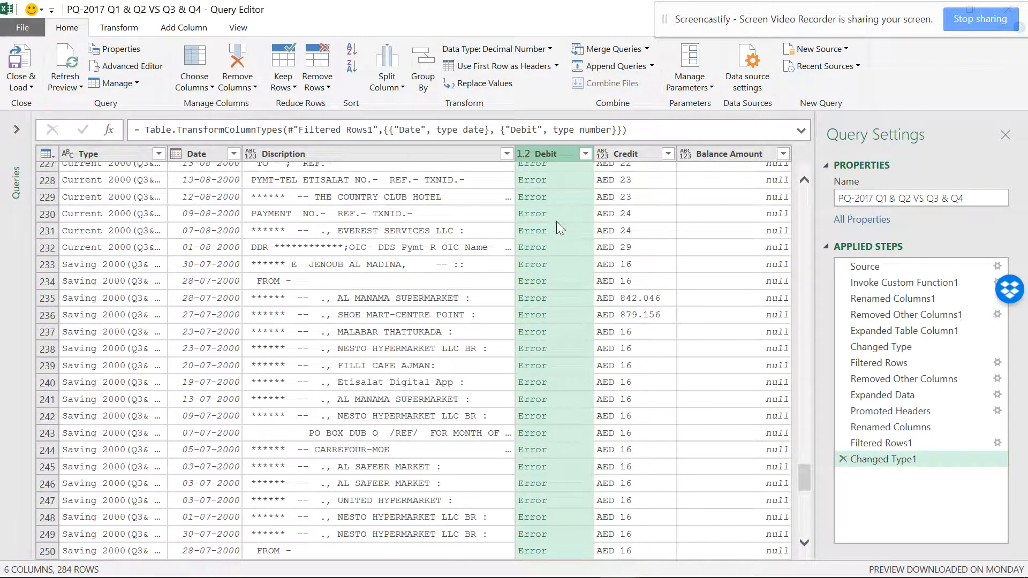
{"action": "scroll", "coordinate": [545, 272], "scroll_direction": "up", "scroll_amount": 13}
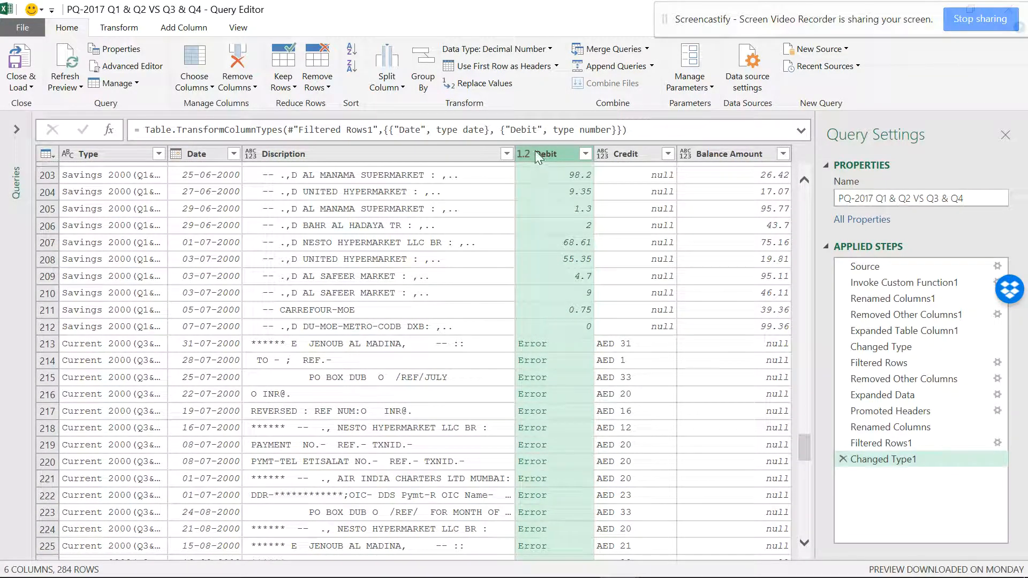
Delete the Changed Type1 step from the query's applied steps.
{"action": "left_click", "coordinate": [843, 458]}
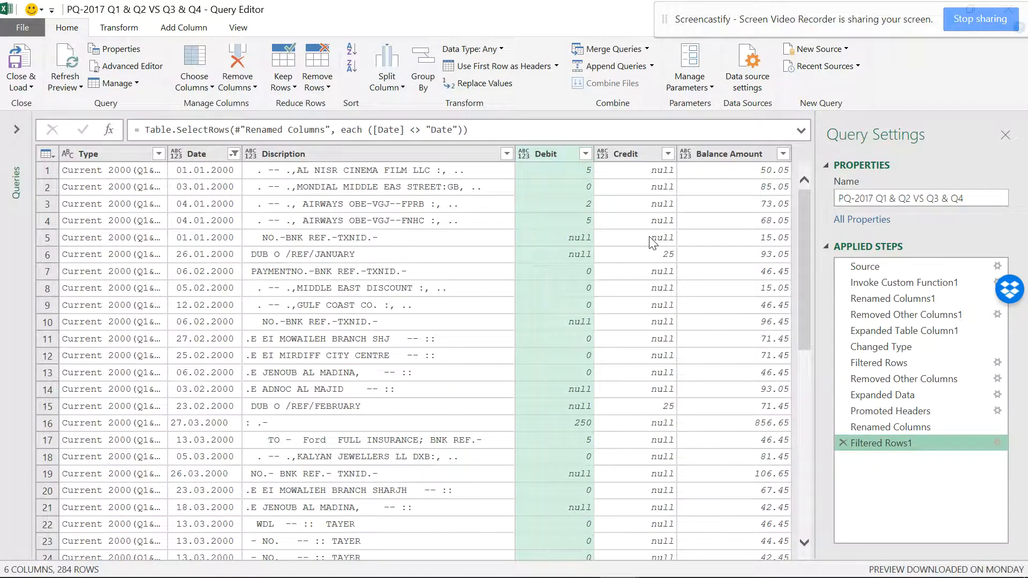
{"action": "left_click", "coordinate": [500, 82]}
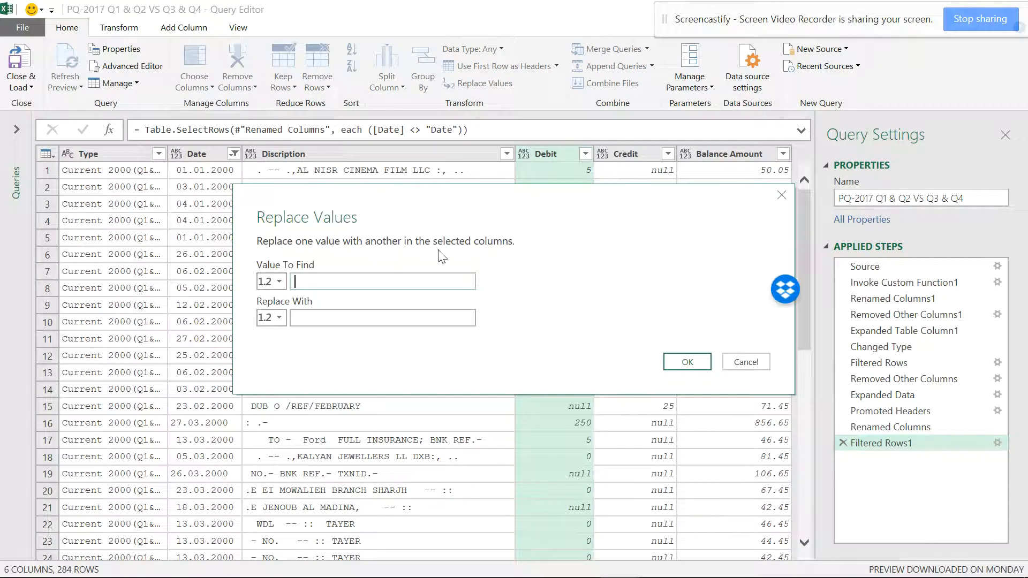
{"action": "type", "text": "AED"}
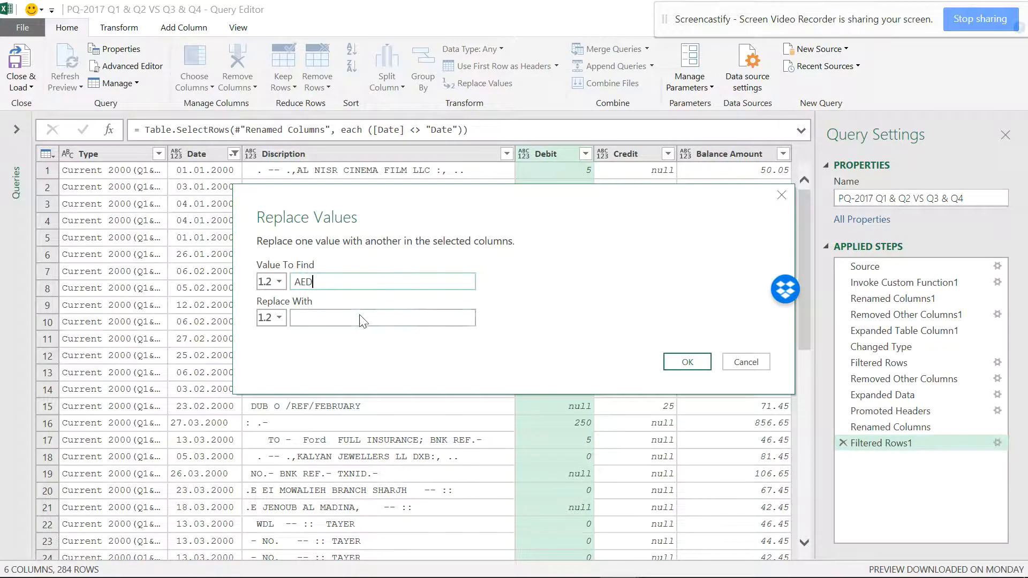
{"action": "left_click", "coordinate": [357, 315]}
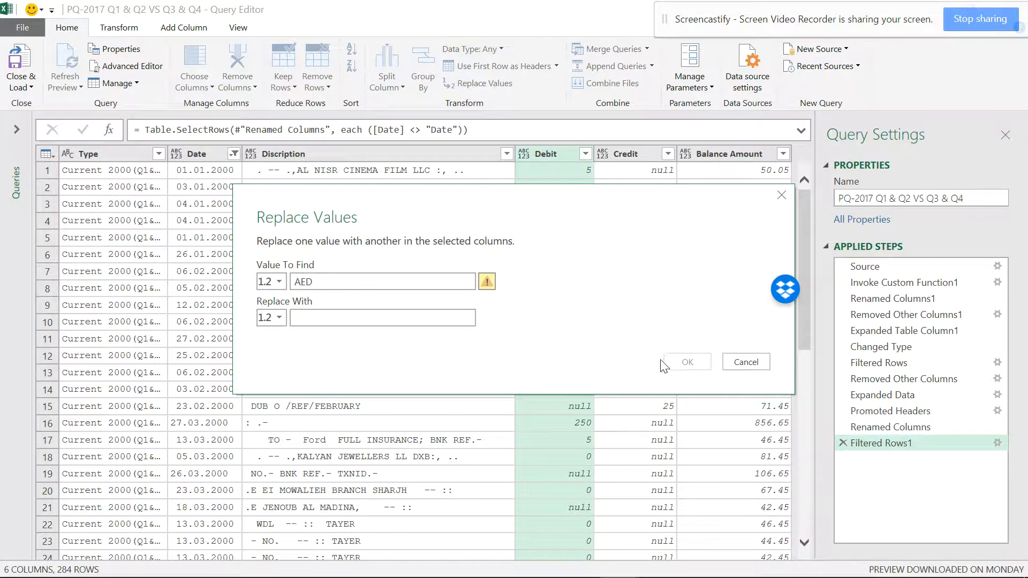
{"action": "left_click", "coordinate": [746, 363]}
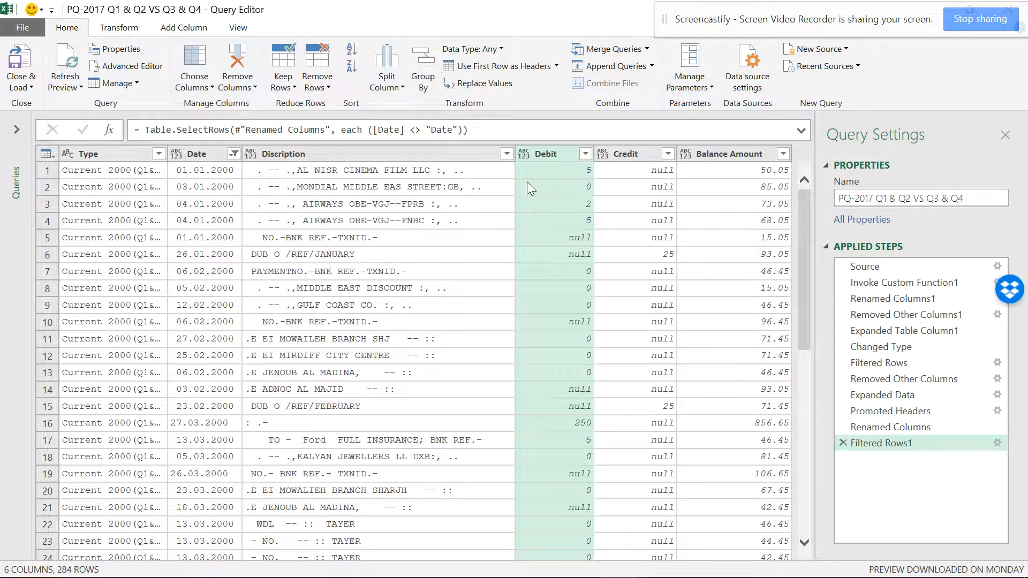
Try splitting the Debit column at each occurrence of the custom delimiter "." into 2 columns.
{"action": "left_click", "coordinate": [399, 89]}
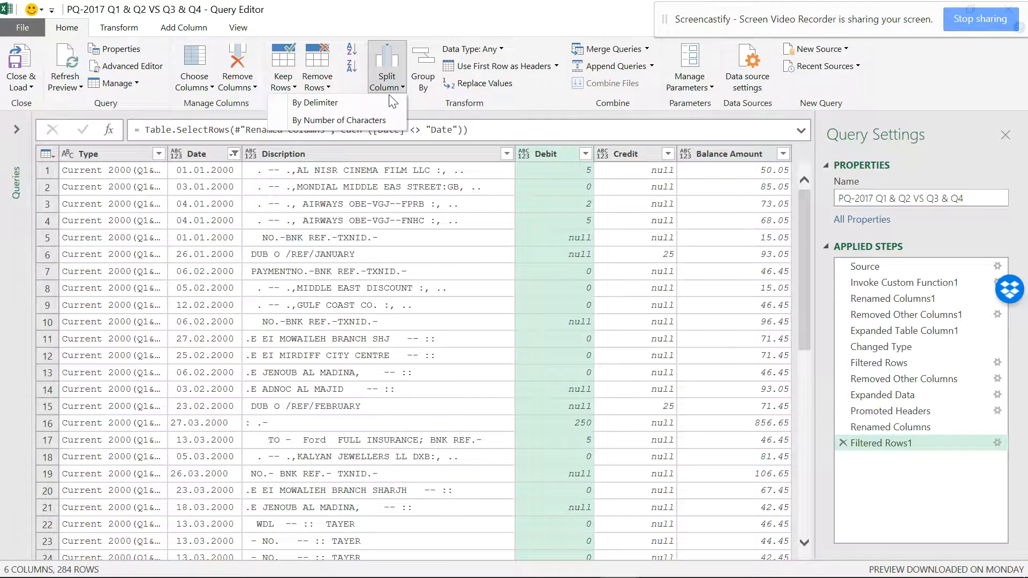
{"action": "left_click", "coordinate": [377, 105]}
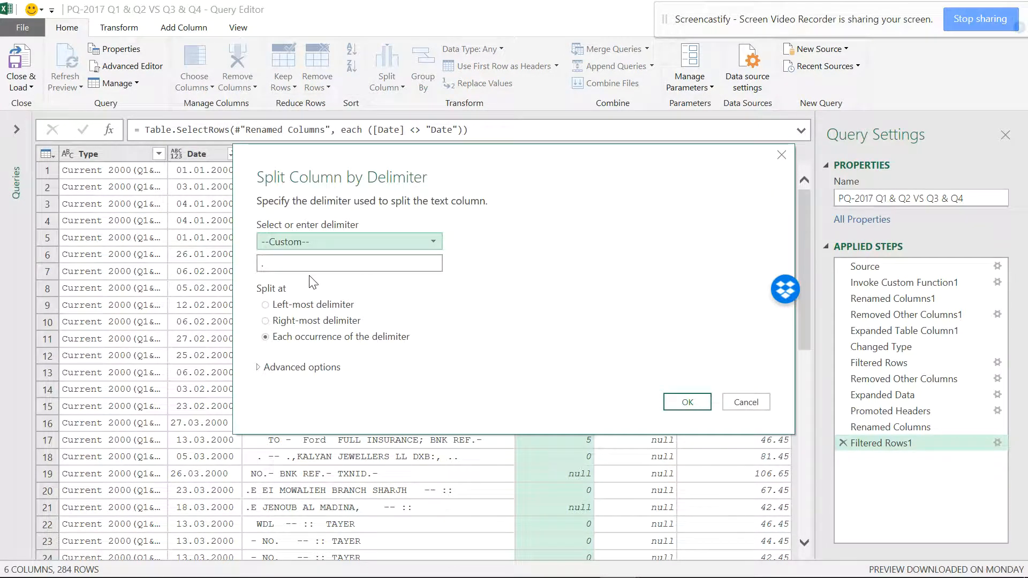
{"action": "left_click", "coordinate": [326, 367]}
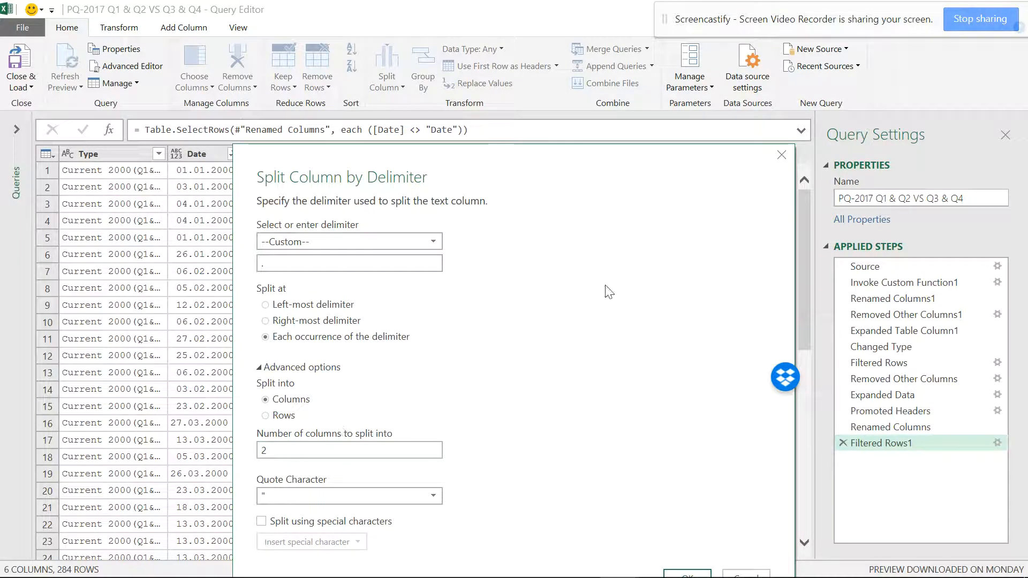
{"action": "left_click_drag", "start_coordinate": [733, 184], "coordinate": [681, 61]}
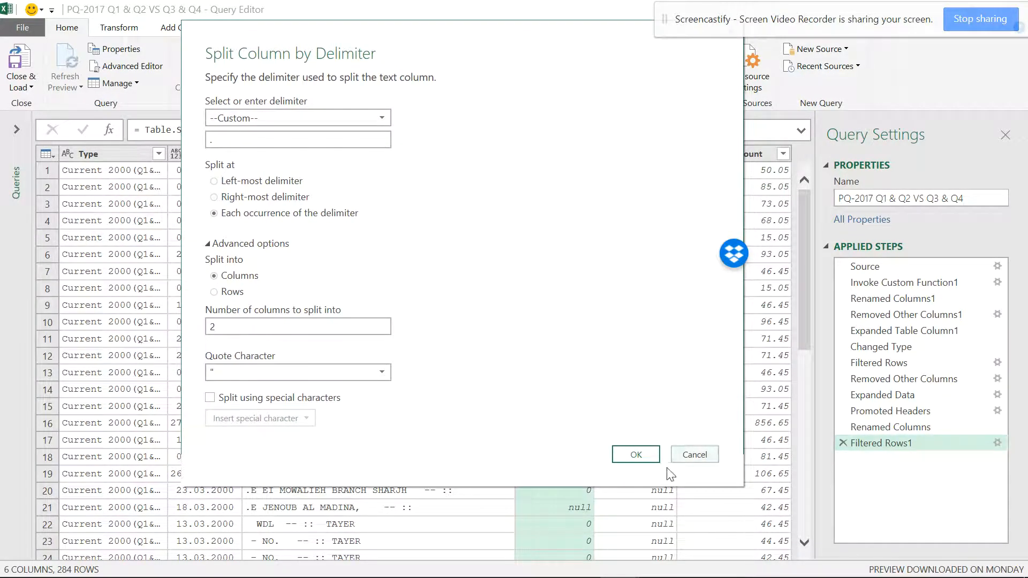
{"action": "left_click", "coordinate": [637, 455]}
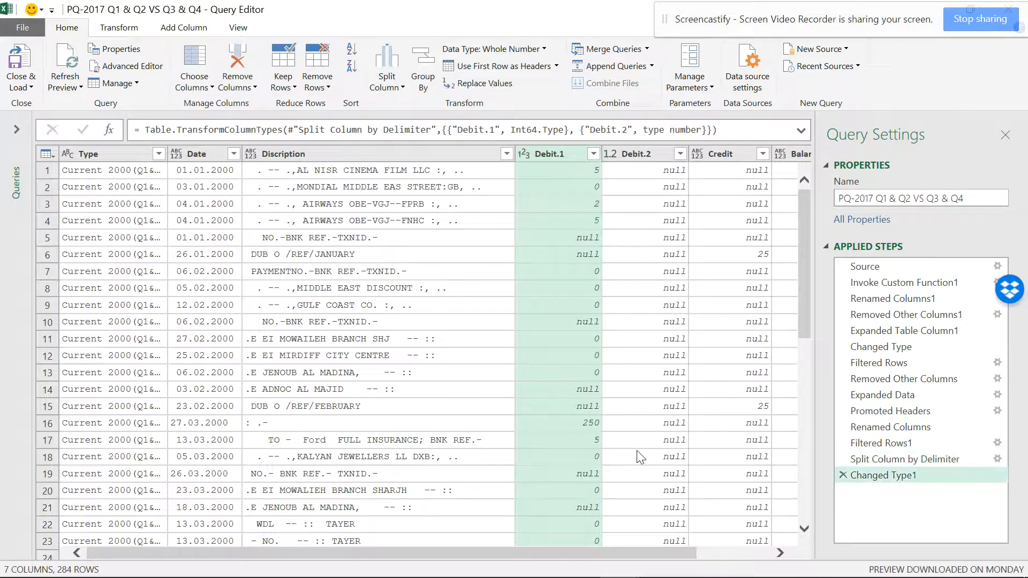
Examine the Debit.1 and Debit.2 values through the rows, comparing the Q1 & Q2 records with the Q3 & Q4 records.
{"action": "scroll", "coordinate": [627, 261], "scroll_direction": "down", "scroll_amount": 20}
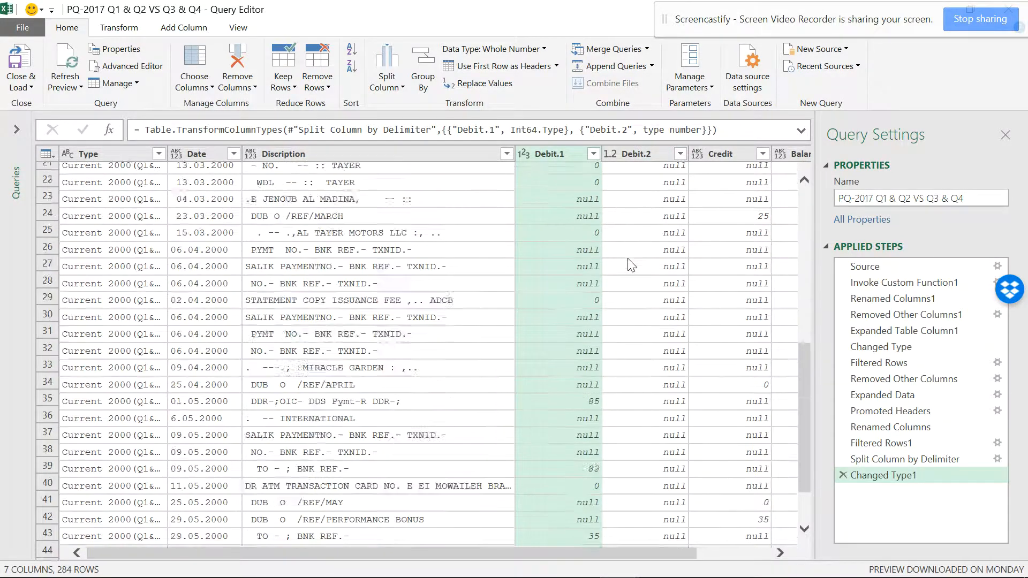
{"action": "scroll", "coordinate": [627, 307], "scroll_direction": "down", "scroll_amount": 20}
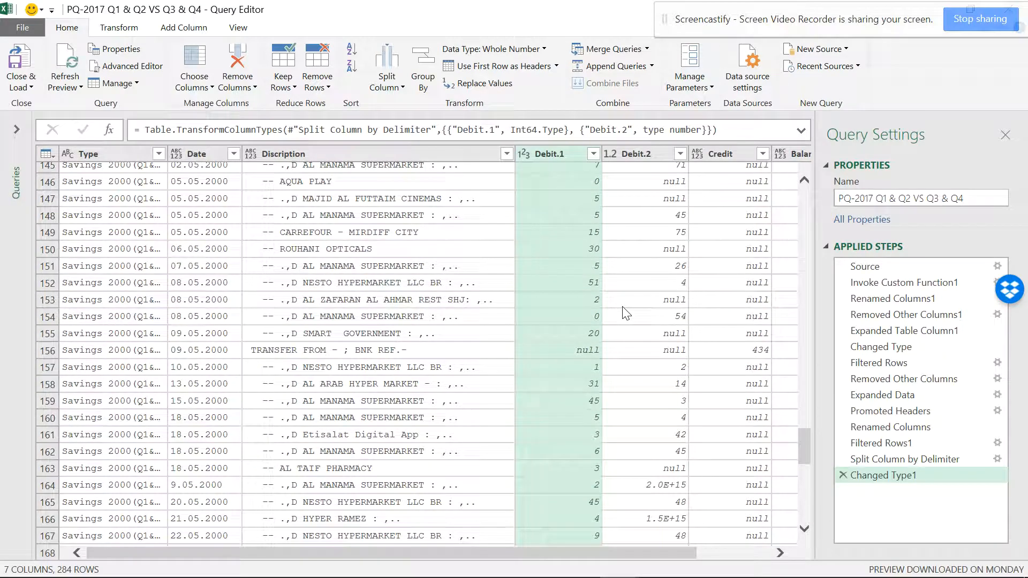
{"action": "scroll", "coordinate": [627, 315], "scroll_direction": "down", "scroll_amount": 20}
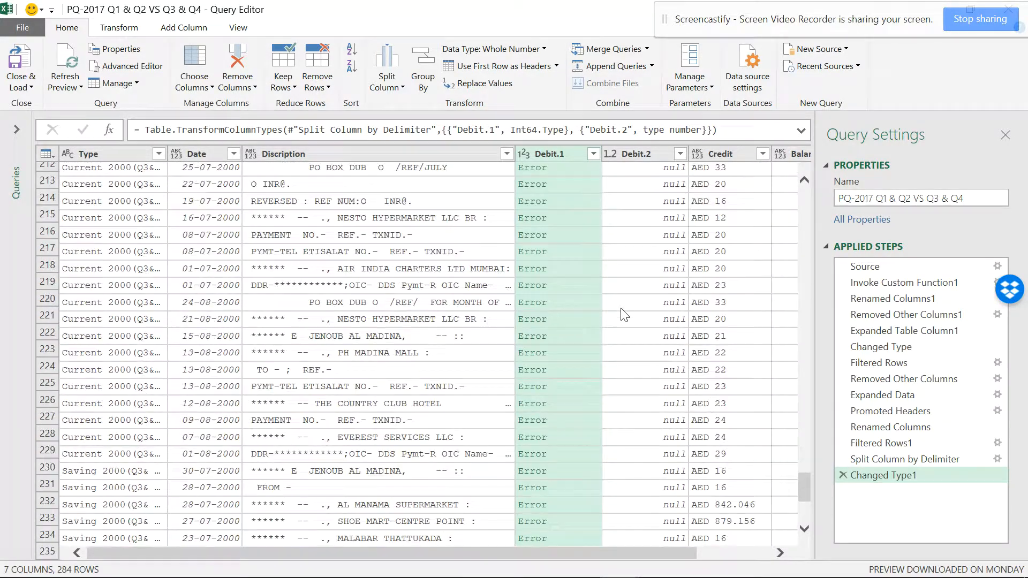
{"action": "scroll", "coordinate": [650, 301], "scroll_direction": "up", "scroll_amount": 3}
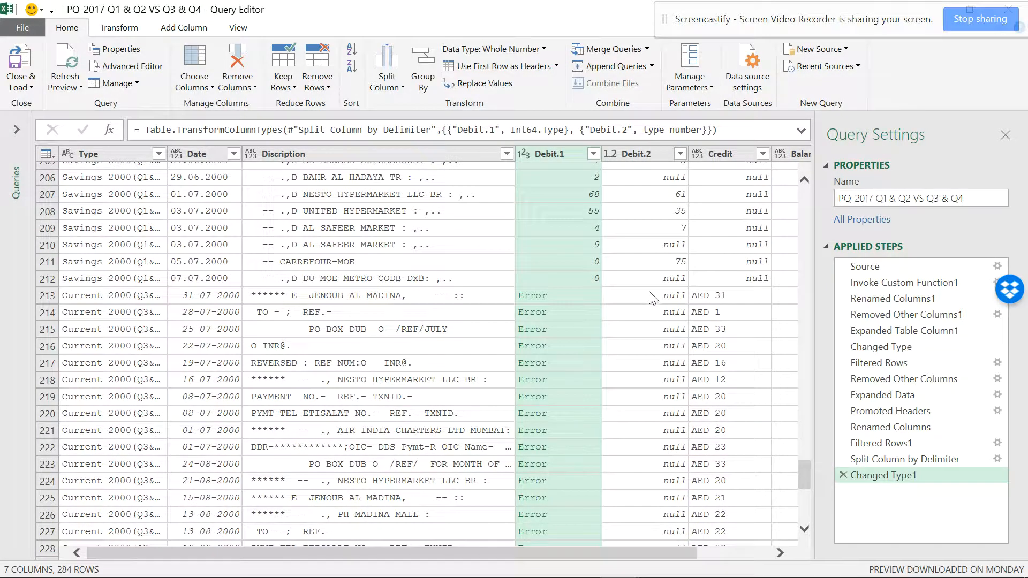
{"action": "scroll", "coordinate": [653, 308], "scroll_direction": "down", "scroll_amount": 3}
{"action": "scroll", "coordinate": [653, 308], "scroll_direction": "down", "scroll_amount": 14}
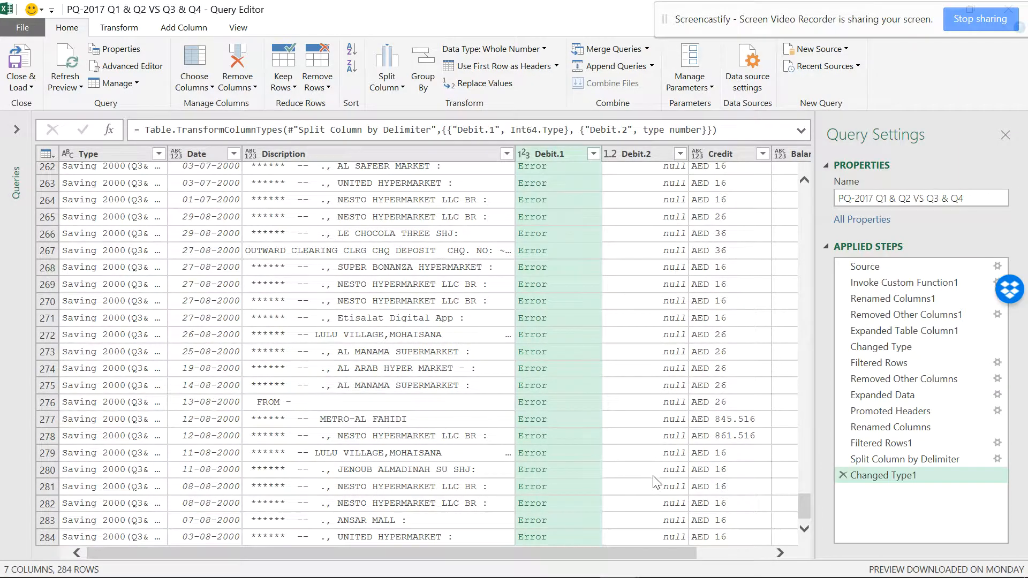
{"action": "scroll", "coordinate": [655, 482], "scroll_direction": "up", "scroll_amount": 18}
{"action": "scroll", "coordinate": [654, 367], "scroll_direction": "up", "scroll_amount": 6}
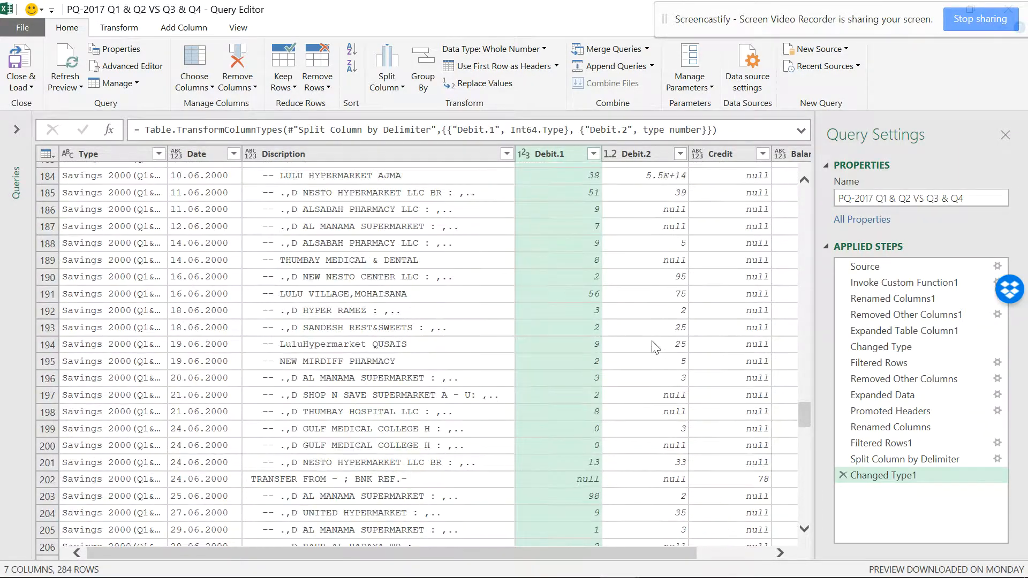
{"action": "scroll", "coordinate": [654, 352], "scroll_direction": "down", "scroll_amount": 4}
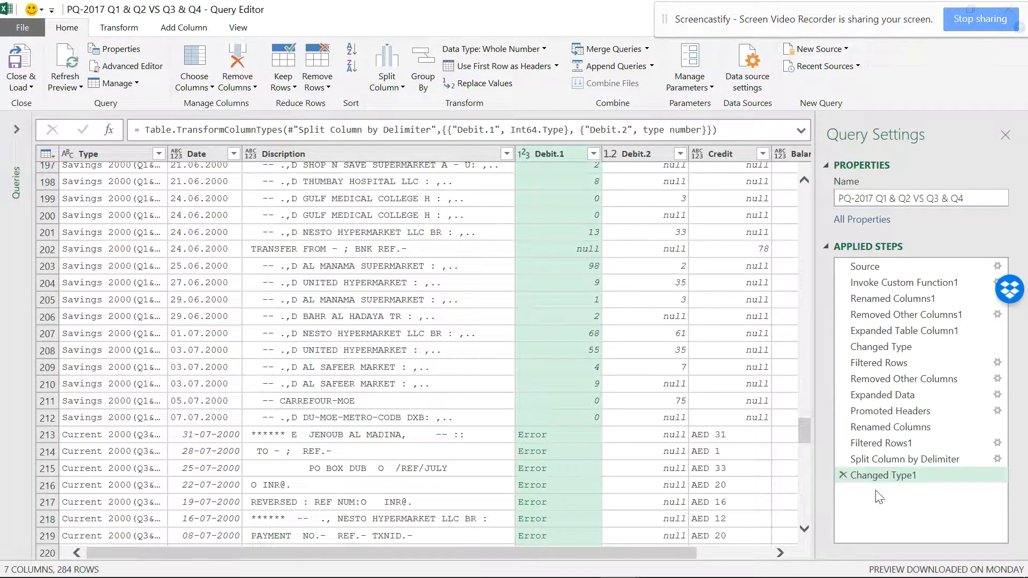
Delete the Changed Type1 and Split Column by Delimiter steps to undo the Debit column split.
{"action": "left_click", "coordinate": [843, 476]}
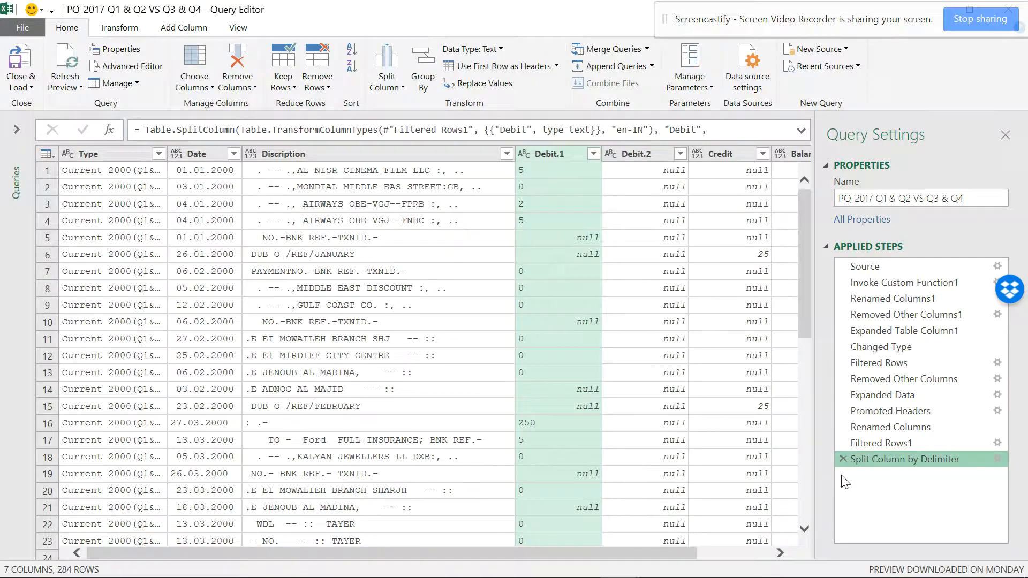
{"action": "left_click", "coordinate": [843, 459]}
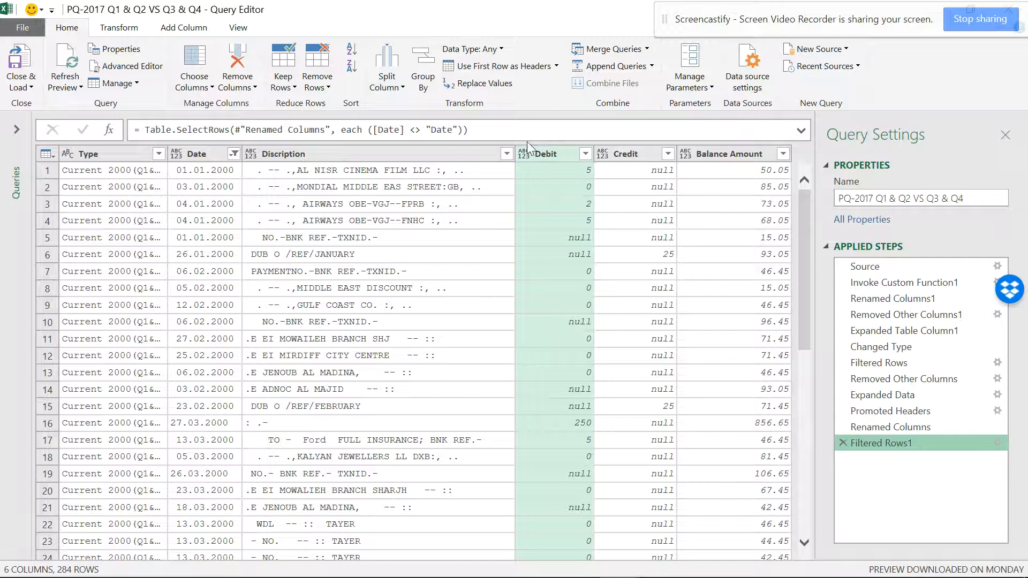
Extract the text before the delimiter "AED" in the Debit column and check the result down through the Q3 & Q4 rows.
{"action": "left_click", "coordinate": [133, 30]}
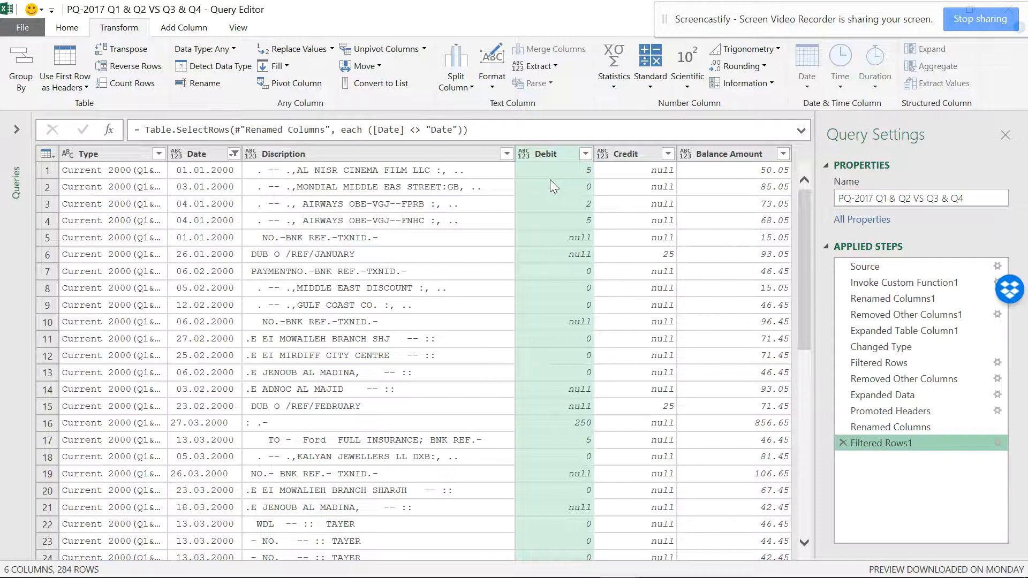
{"action": "left_click", "coordinate": [555, 67]}
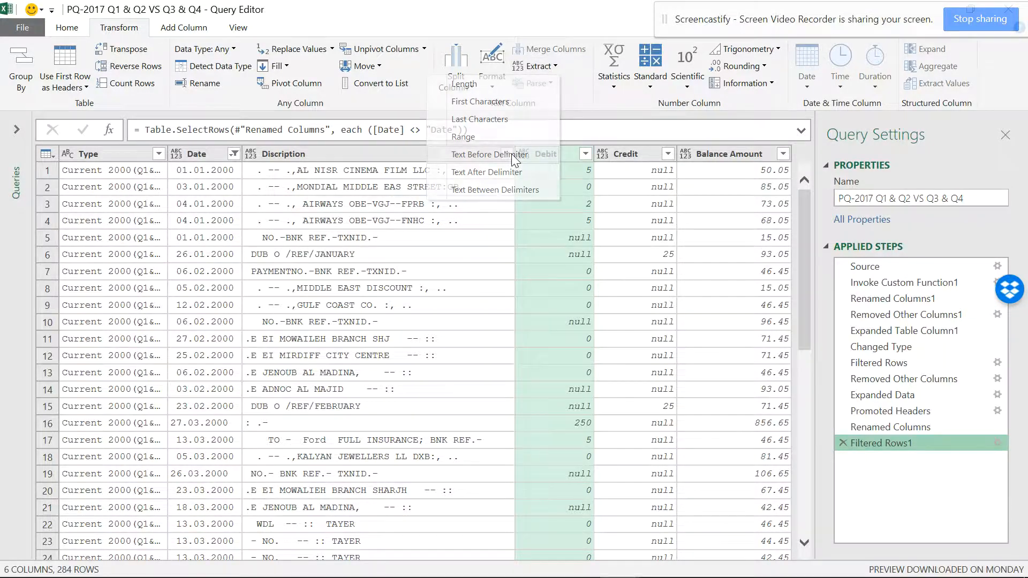
{"action": "left_click", "coordinate": [513, 155]}
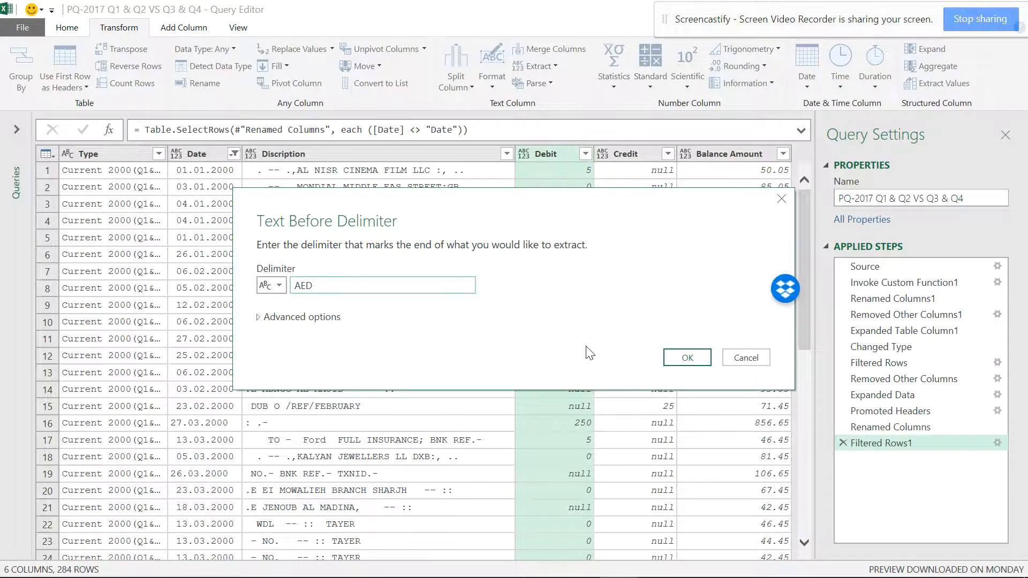
{"action": "left_click", "coordinate": [677, 357]}
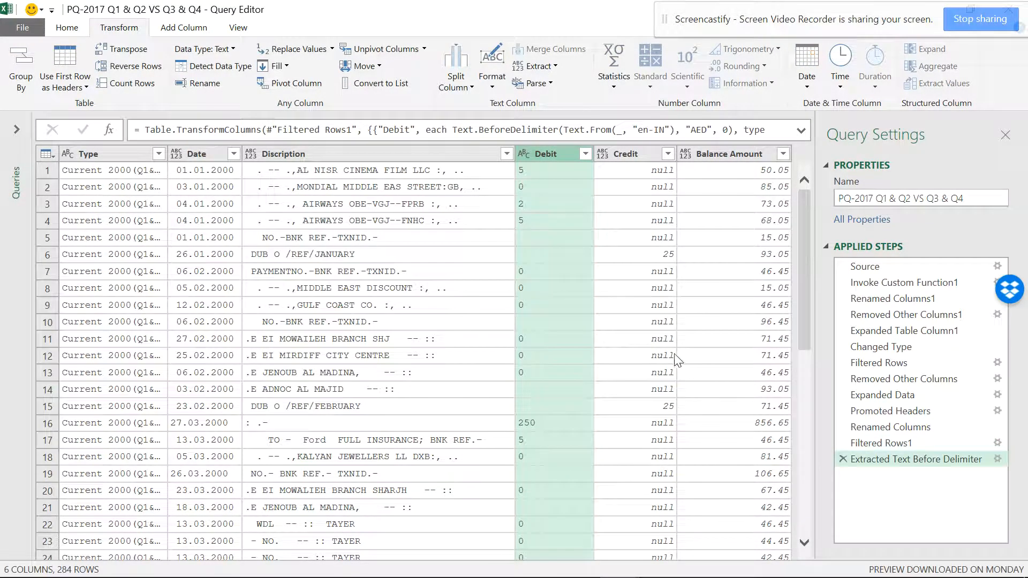
{"action": "scroll", "coordinate": [577, 244], "scroll_direction": "down", "scroll_amount": 20}
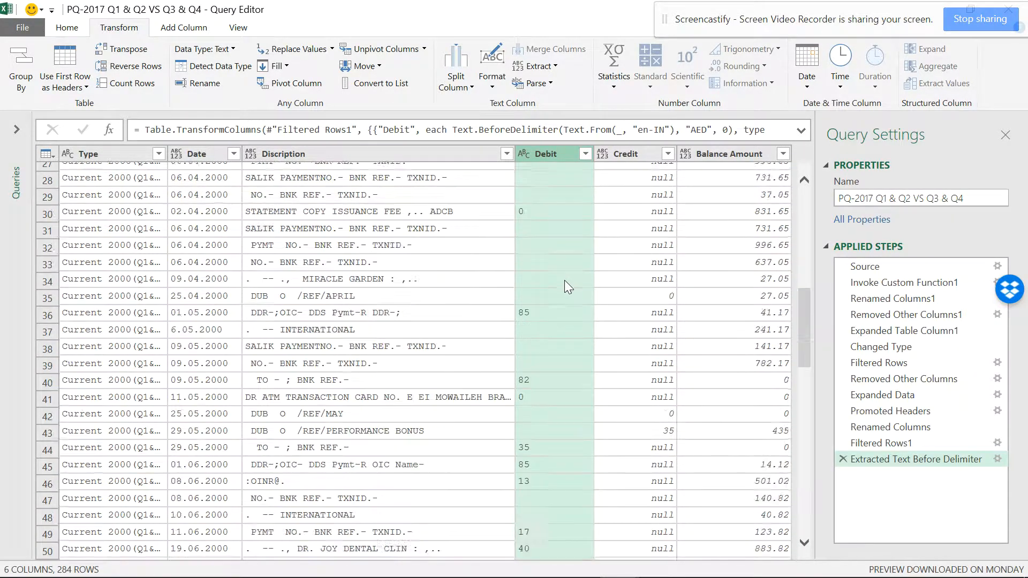
{"action": "scroll", "coordinate": [564, 283], "scroll_direction": "down", "scroll_amount": 20}
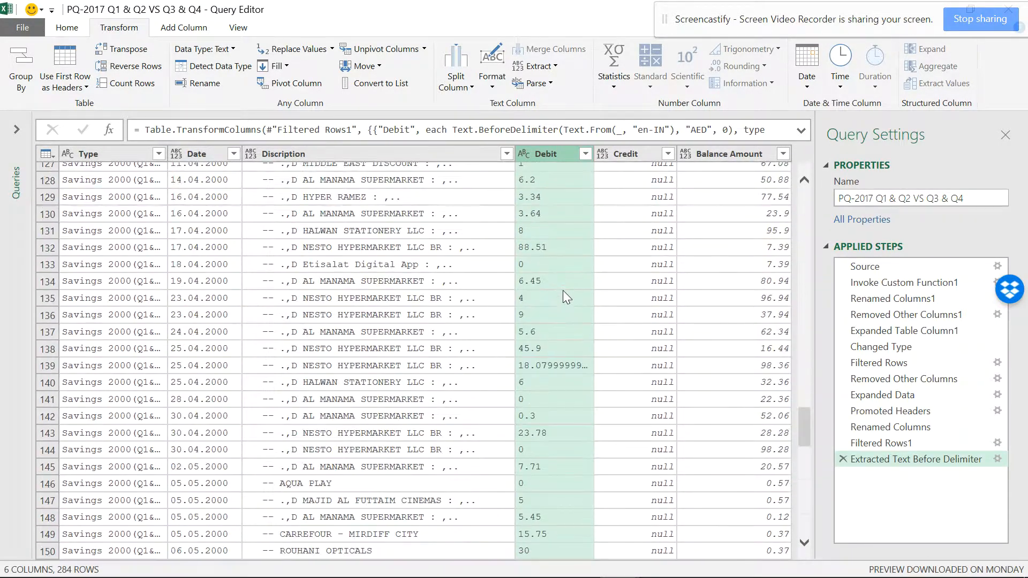
{"action": "scroll", "coordinate": [536, 346], "scroll_direction": "down", "scroll_amount": 10}
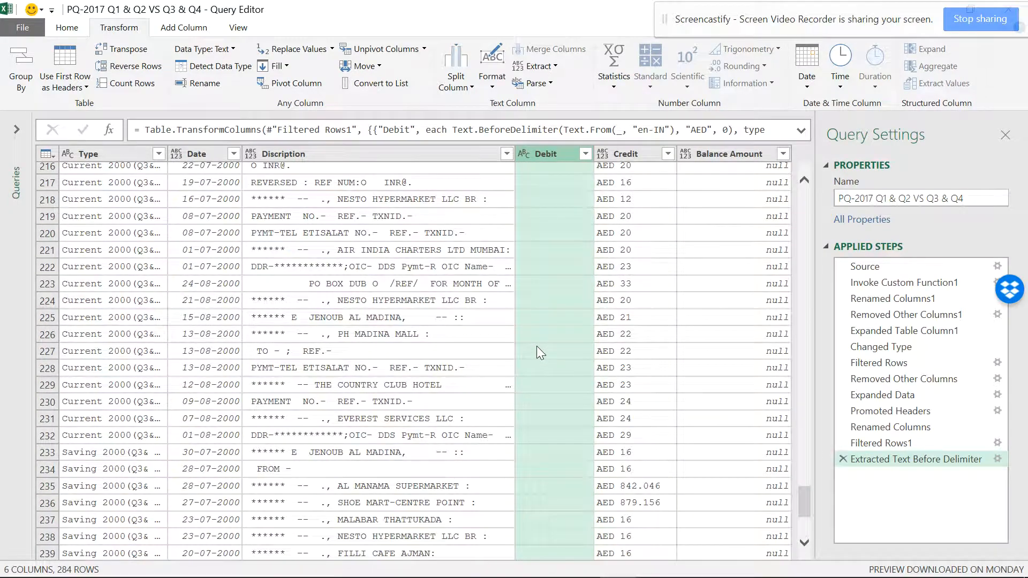
Check the extracted Debit values across the Q1 & Q2 and Q3 & Q4 rows, and delete the Extracted Text Before Delimiter step.
{"action": "scroll", "coordinate": [537, 348], "scroll_direction": "down", "scroll_amount": 5}
{"action": "scroll", "coordinate": [540, 361], "scroll_direction": "down", "scroll_amount": 11}
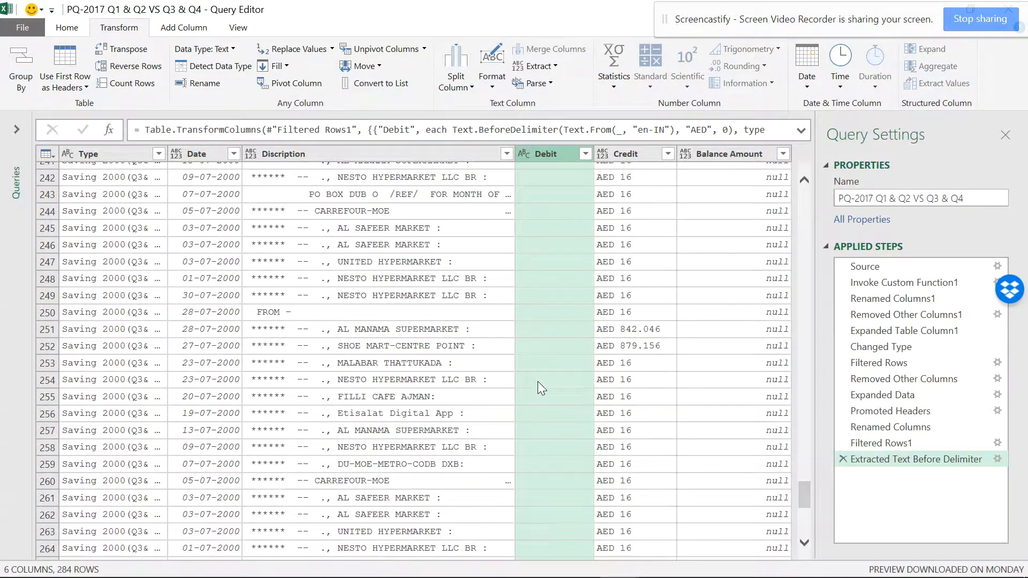
{"action": "scroll", "coordinate": [541, 386], "scroll_direction": "up", "scroll_amount": 16}
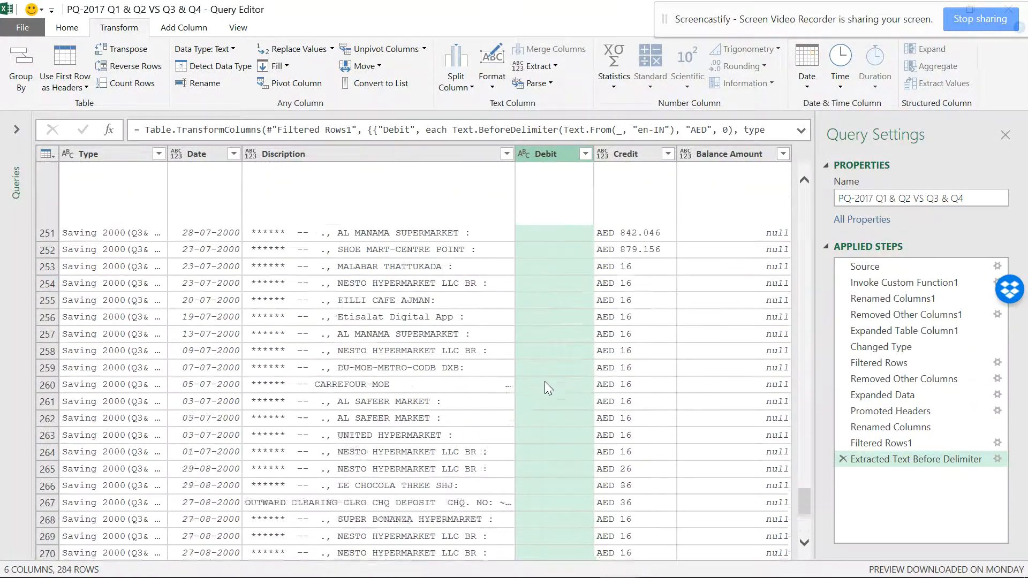
{"action": "scroll", "coordinate": [557, 297], "scroll_direction": "up", "scroll_amount": 20}
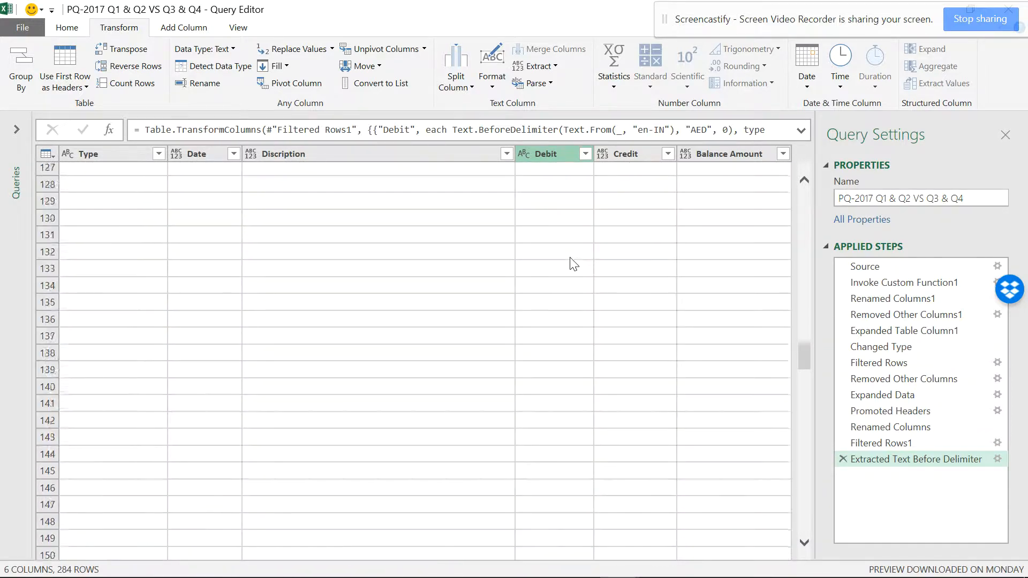
{"action": "scroll", "coordinate": [568, 236], "scroll_direction": "up", "scroll_amount": 17}
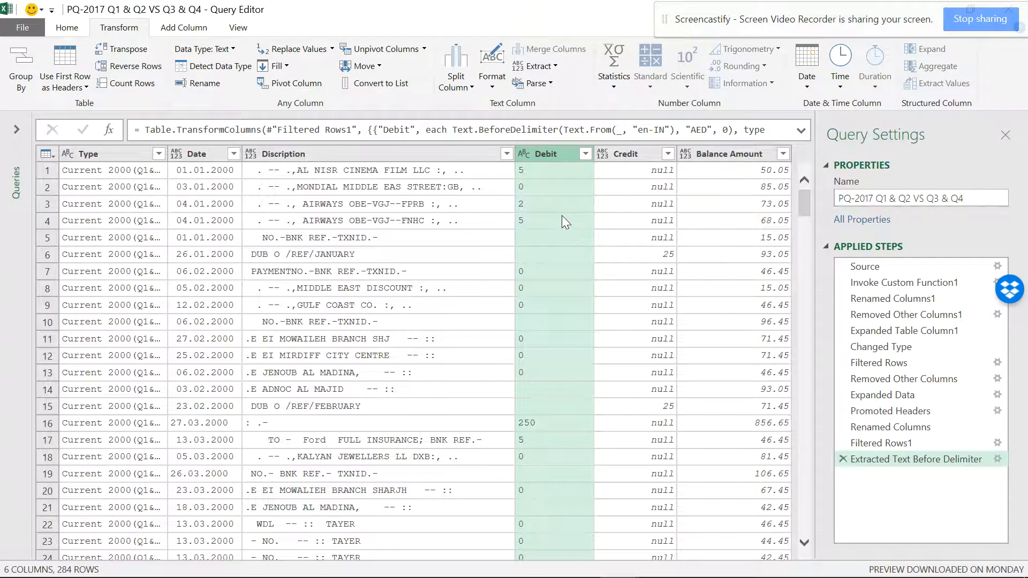
{"action": "left_click", "coordinate": [842, 459]}
Duplicate the Debit column from the state after the Filtered Rows1 step.
{"action": "right_click", "coordinate": [571, 154]}
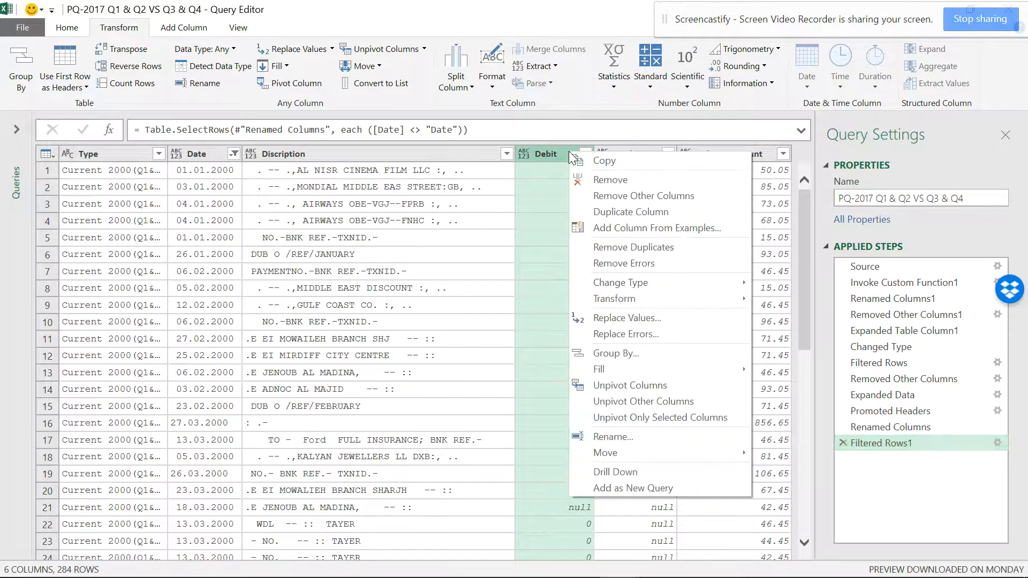
{"action": "left_click", "coordinate": [634, 219]}
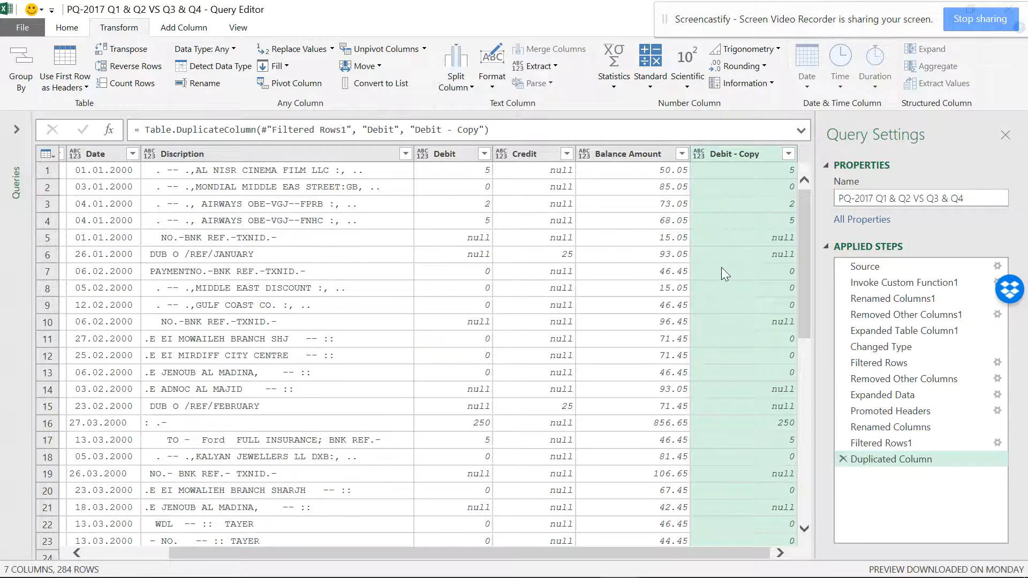
{"action": "scroll", "coordinate": [799, 287], "scroll_direction": "down", "scroll_amount": 1}
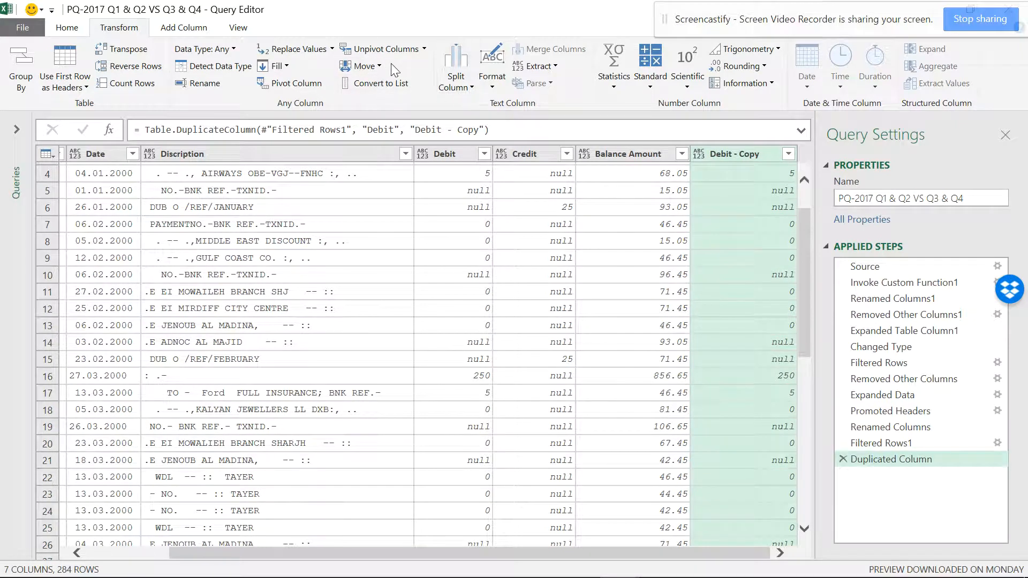
Extract the text before the delimiter "AED" in the Debit - Copy column and check the result through the rows.
{"action": "left_click", "coordinate": [556, 65]}
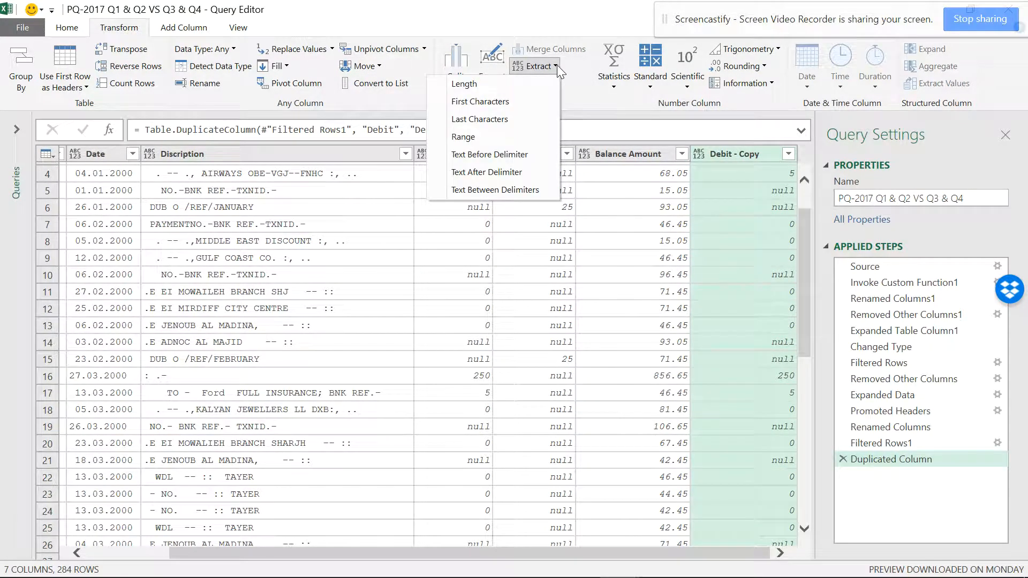
{"action": "left_click", "coordinate": [515, 154]}
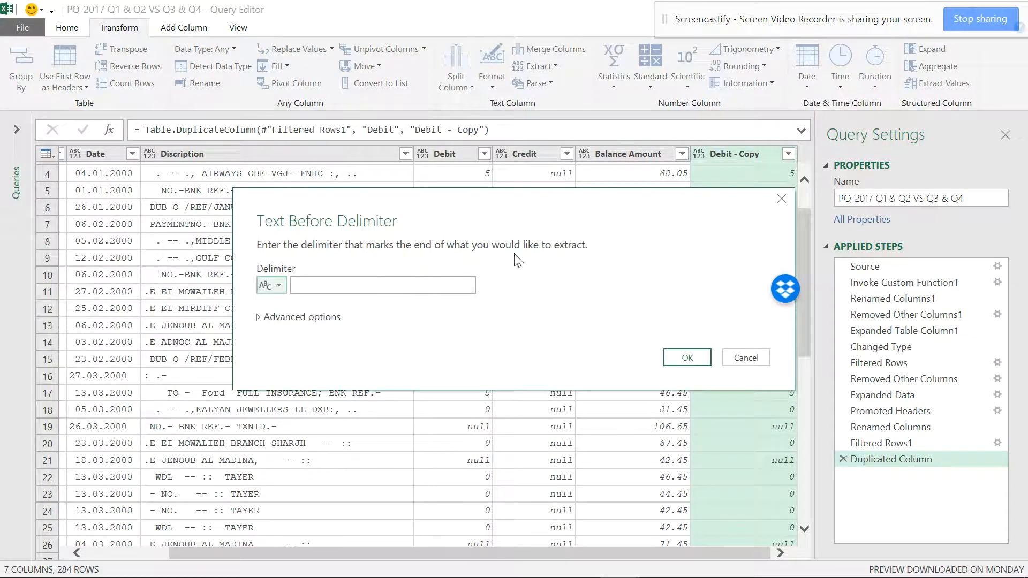
{"action": "left_click", "coordinate": [367, 282]}
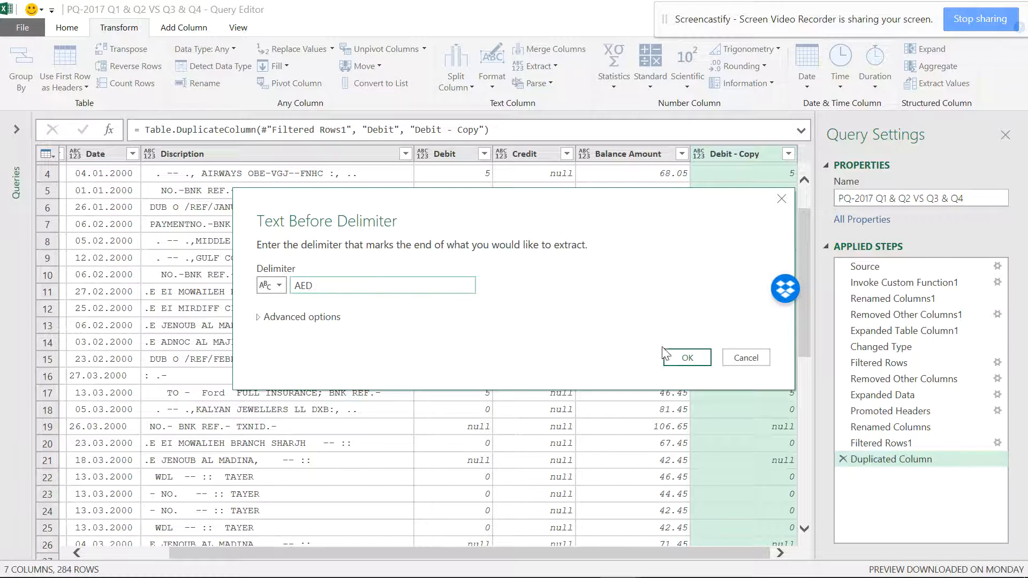
{"action": "left_click", "coordinate": [687, 357]}
{"action": "scroll", "coordinate": [669, 361], "scroll_direction": "down", "scroll_amount": 2}
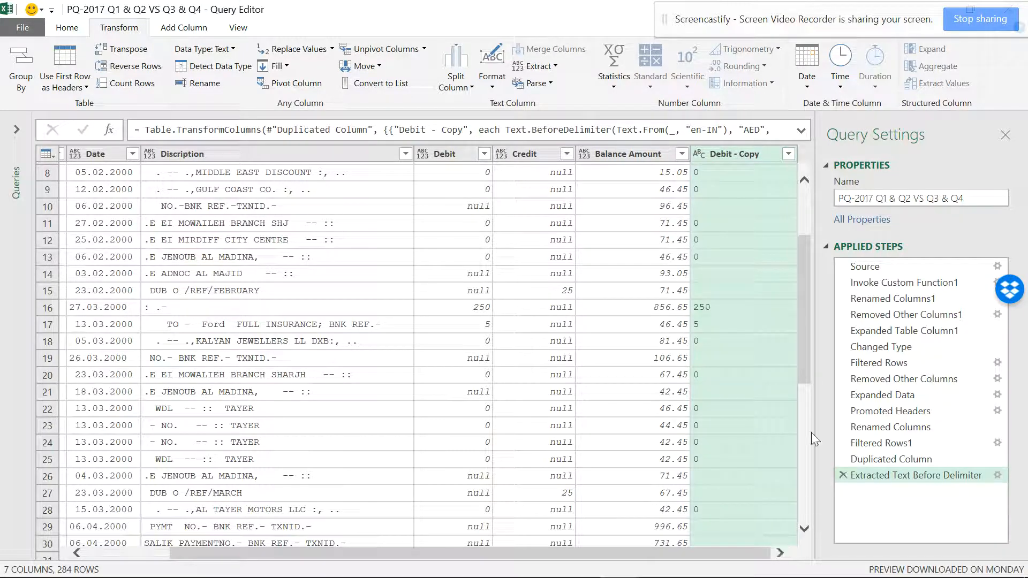
{"action": "left_click_drag", "start_coordinate": [807, 349], "coordinate": [827, 577]}
{"action": "scroll", "coordinate": [775, 466], "scroll_direction": "down", "scroll_amount": 19}
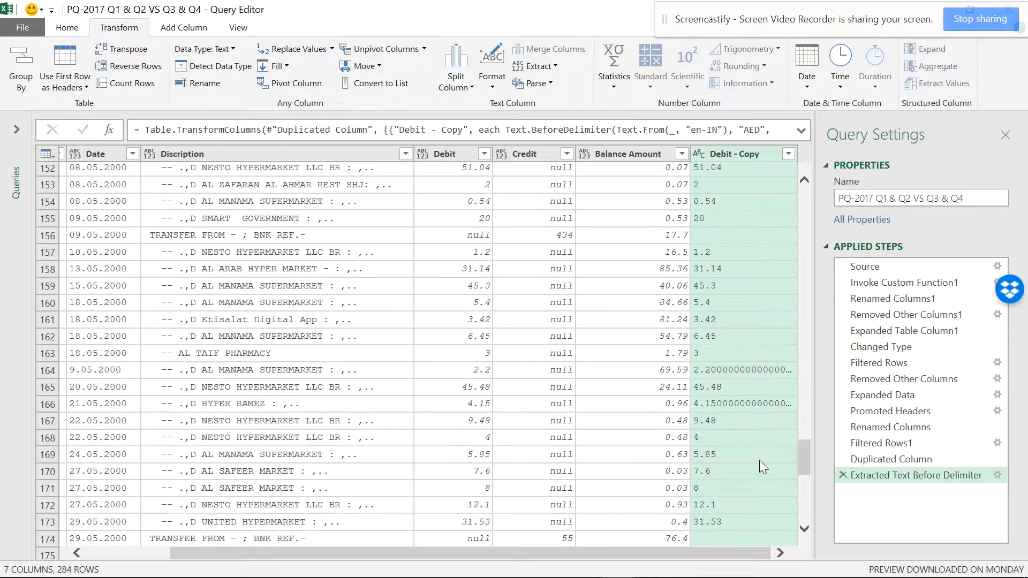
{"action": "scroll", "coordinate": [755, 466], "scroll_direction": "down", "scroll_amount": 20}
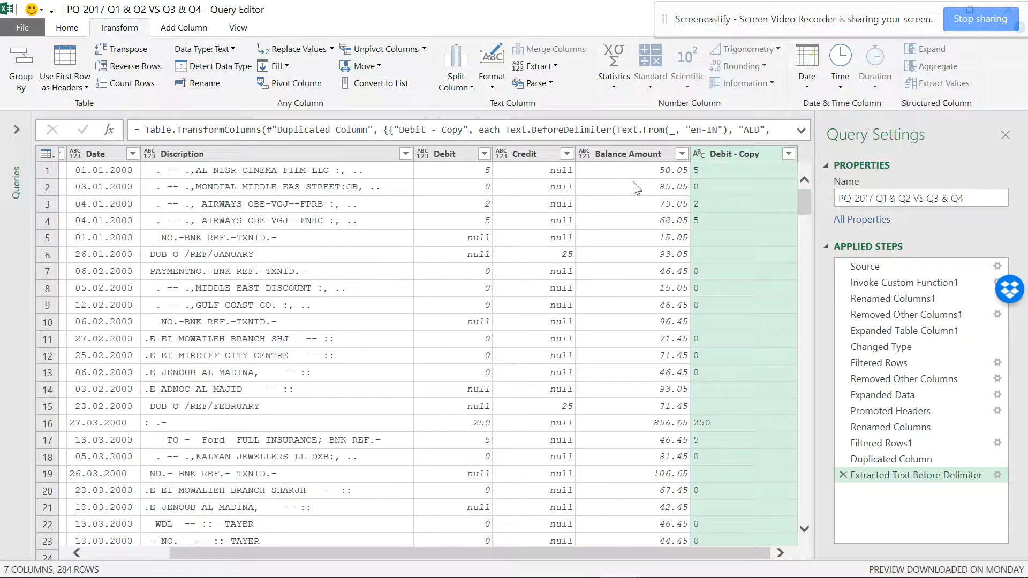
Duplicate the original Debit column a second time.
{"action": "left_click", "coordinate": [464, 149]}
{"action": "right_click", "coordinate": [464, 150]}
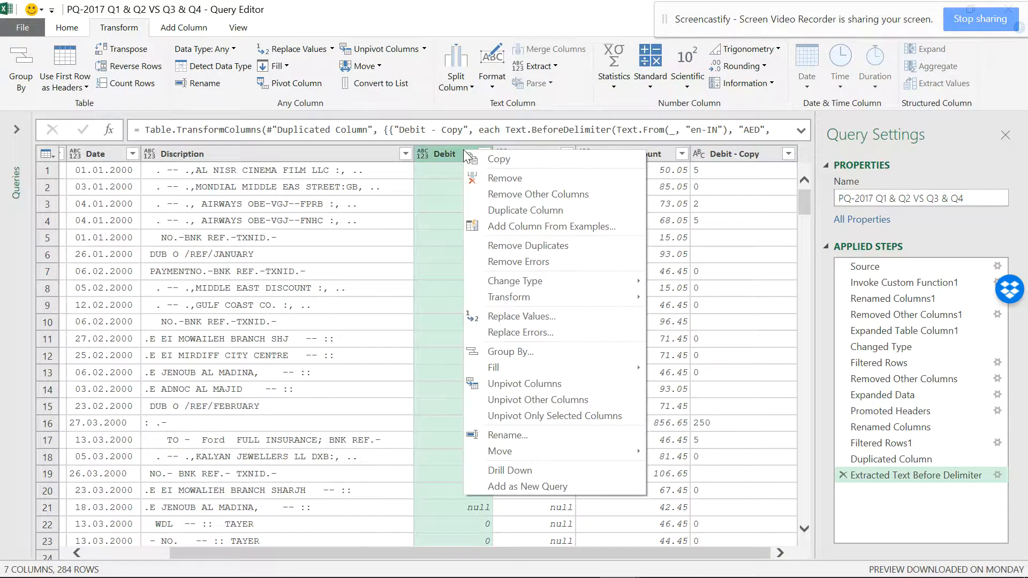
{"action": "left_click", "coordinate": [525, 212]}
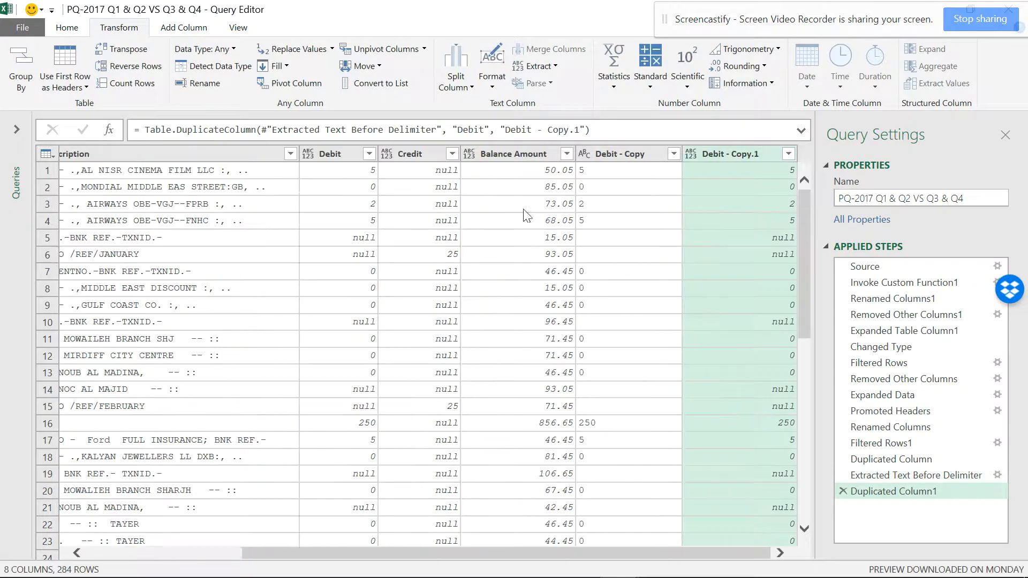
Extract the text after the delimiter "AED" in the Debit - Copy.1 column and check where the Q3 & Q4 rows begin.
{"action": "left_click", "coordinate": [555, 65]}
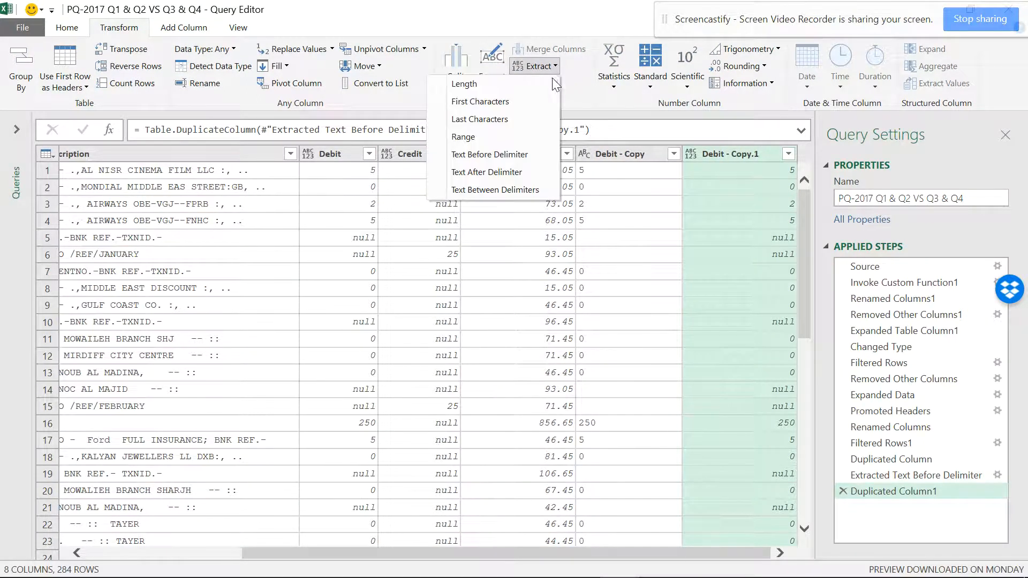
{"action": "left_click", "coordinate": [509, 172]}
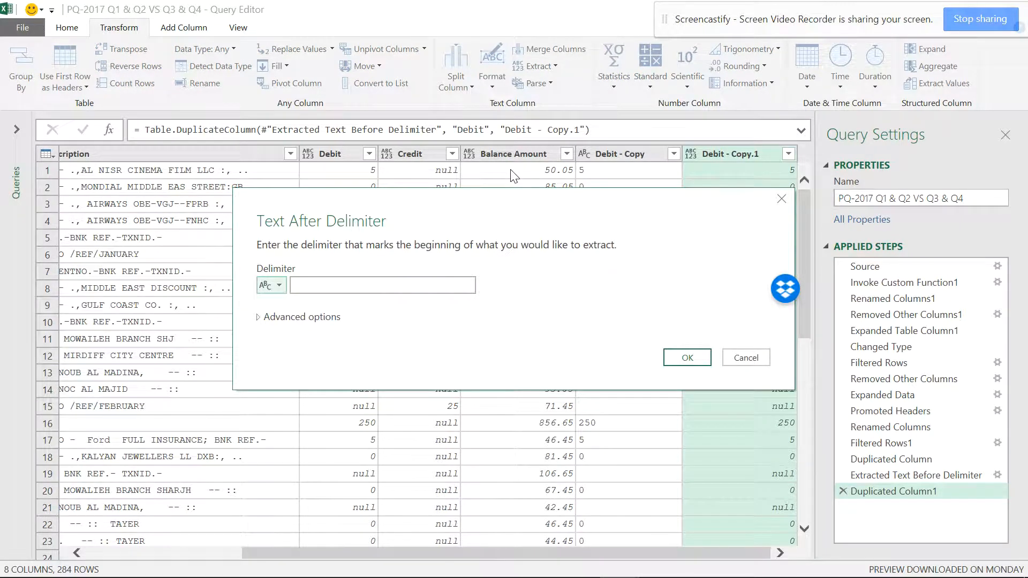
{"action": "left_click", "coordinate": [387, 280]}
{"action": "type", "text": "AED"}
{"action": "left_click", "coordinate": [684, 359]}
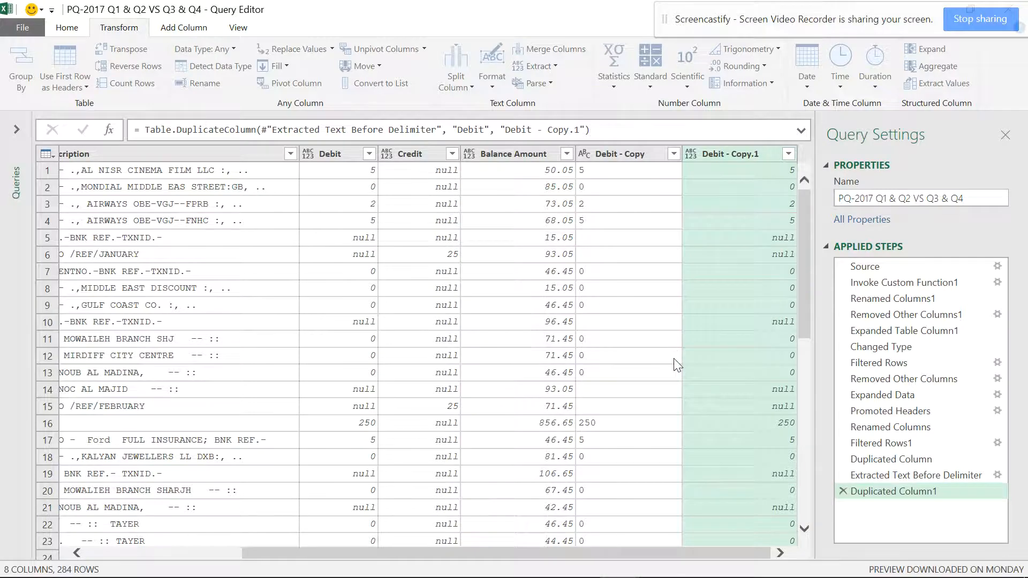
{"action": "scroll", "coordinate": [675, 249], "scroll_direction": "down", "scroll_amount": 20}
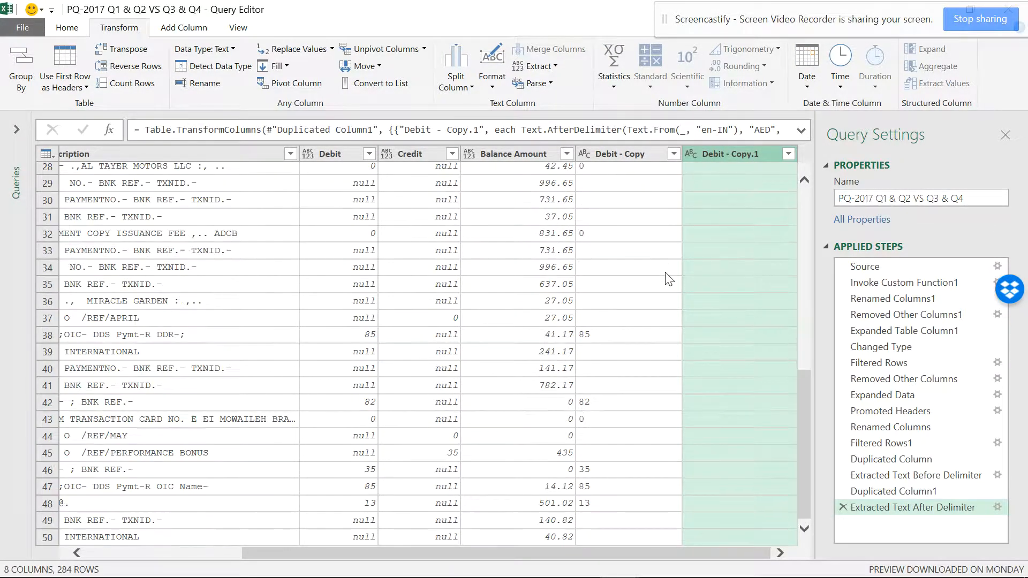
{"action": "scroll", "coordinate": [669, 289], "scroll_direction": "down", "scroll_amount": 20}
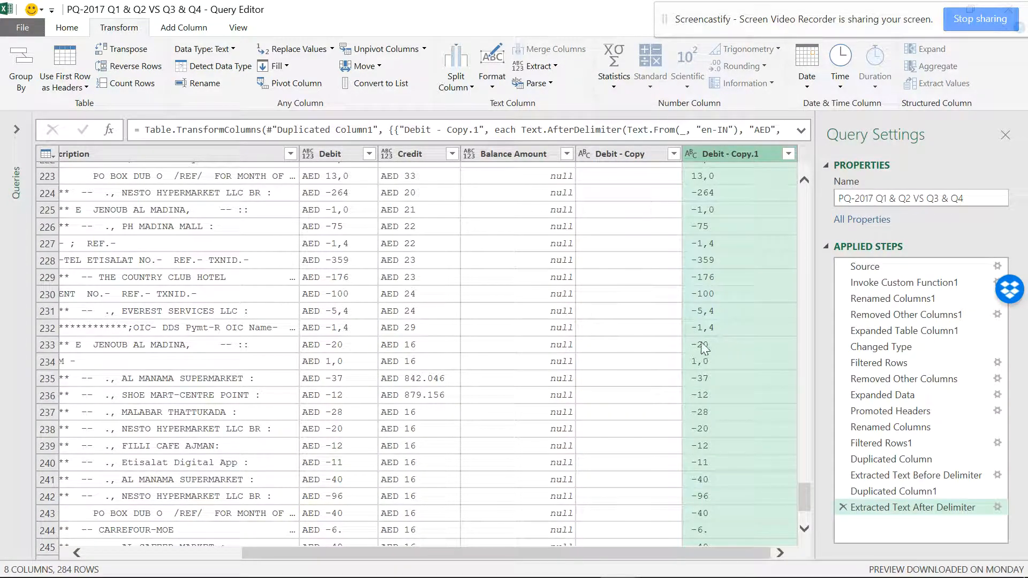
{"action": "scroll", "coordinate": [635, 271], "scroll_direction": "up", "scroll_amount": 10}
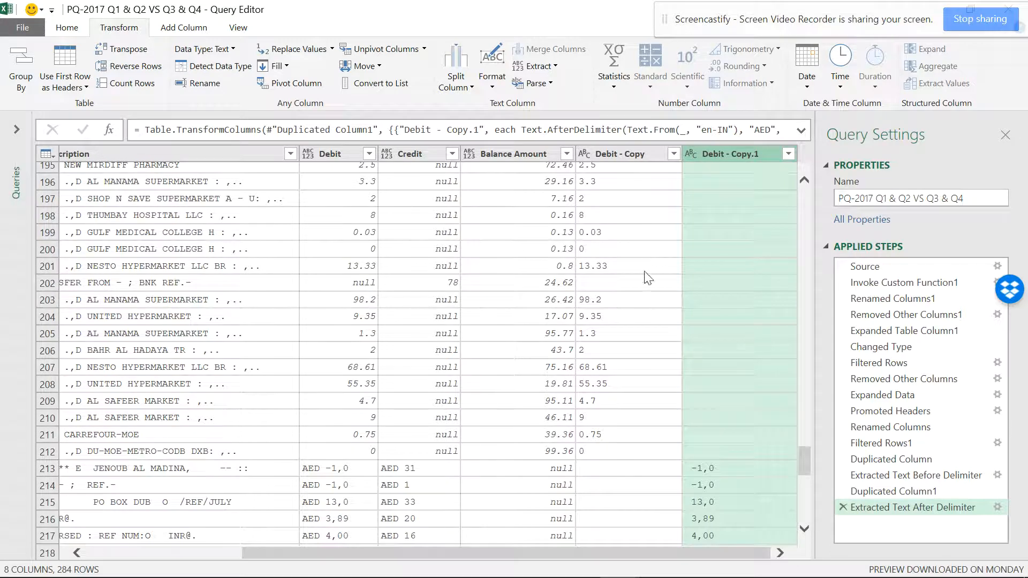
{"action": "scroll", "coordinate": [711, 448], "scroll_direction": "down", "scroll_amount": 5}
{"action": "scroll", "coordinate": [696, 375], "scroll_direction": "up", "scroll_amount": 7}
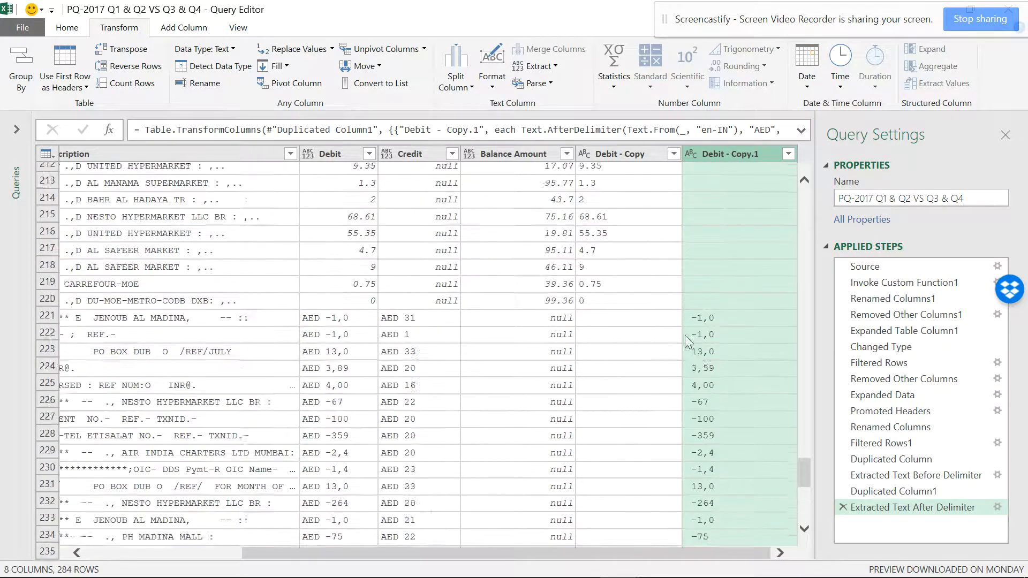
Merge the Debit - Copy and Debit - Copy.1 columns without a separator into a new column named Debit3.
{"action": "left_click", "coordinate": [630, 158]}
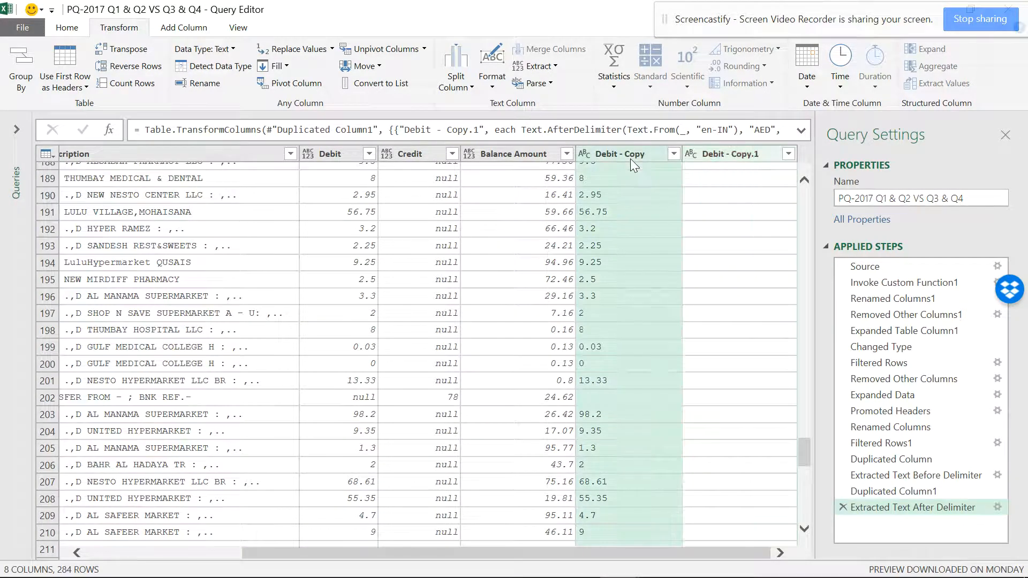
{"action": "left_click", "coordinate": [725, 151], "text": "ctrl"}
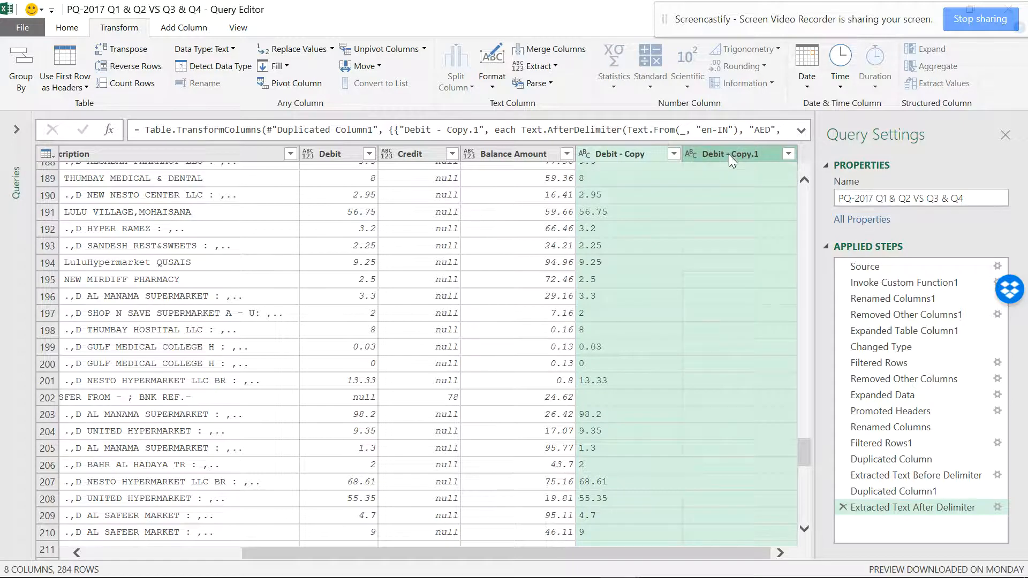
{"action": "left_click", "coordinate": [571, 54]}
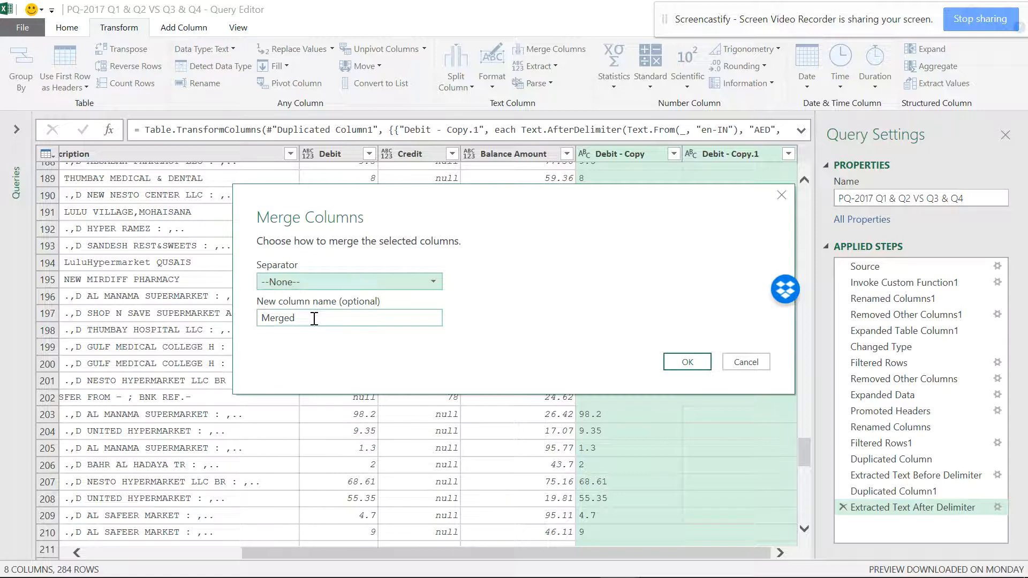
{"action": "left_click_drag", "start_coordinate": [314, 318], "coordinate": [260, 324]}
{"action": "key", "text": "BackSpace"}
{"action": "type", "text": "D"}
{"action": "key", "text": "Caps_Lock"}
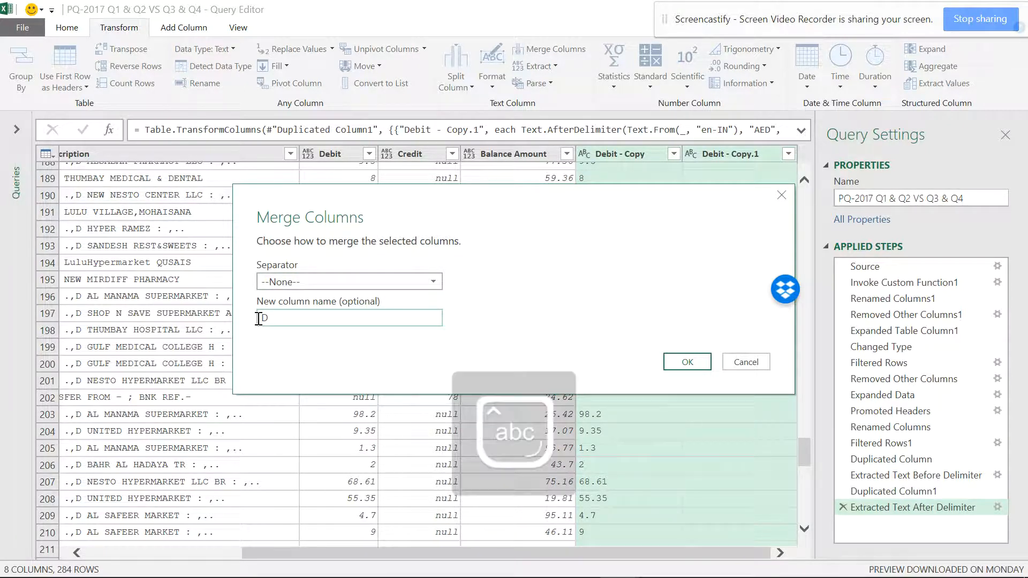
{"action": "type", "text": "ebit3"}
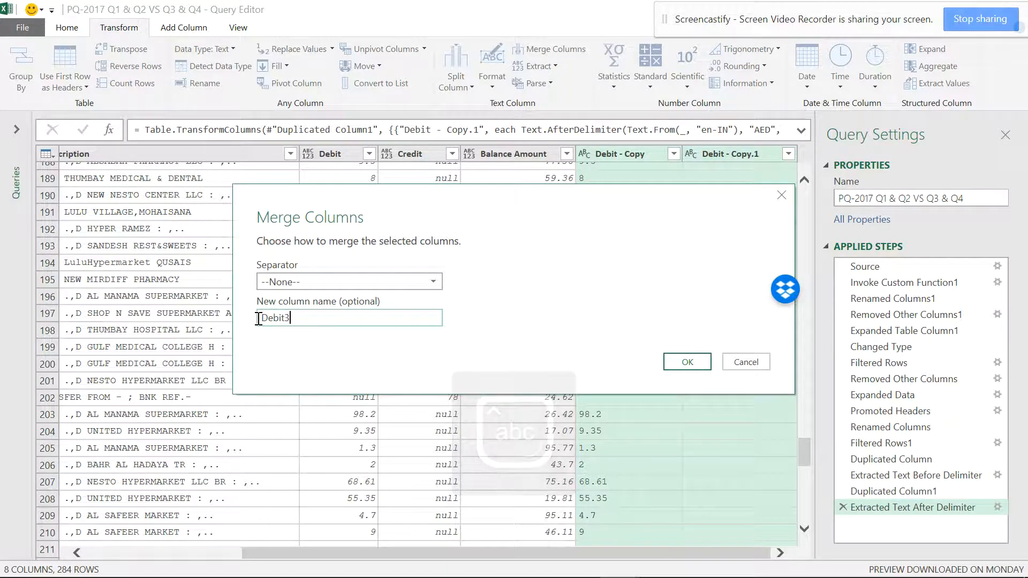
{"action": "left_click", "coordinate": [677, 363]}
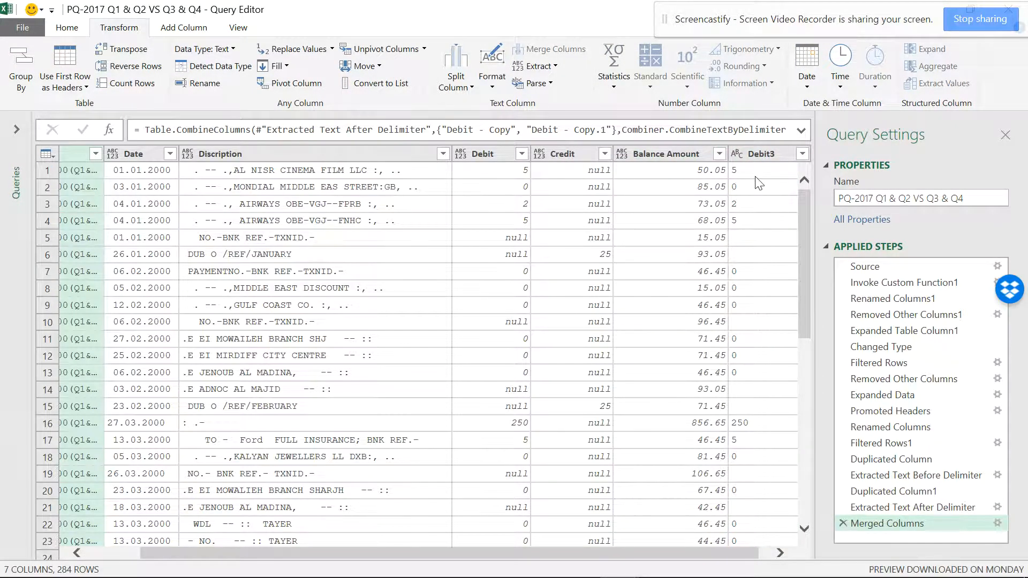
{"action": "scroll", "coordinate": [758, 214], "scroll_direction": "down", "scroll_amount": 15}
{"action": "scroll", "coordinate": [757, 246], "scroll_direction": "down", "scroll_amount": 20}
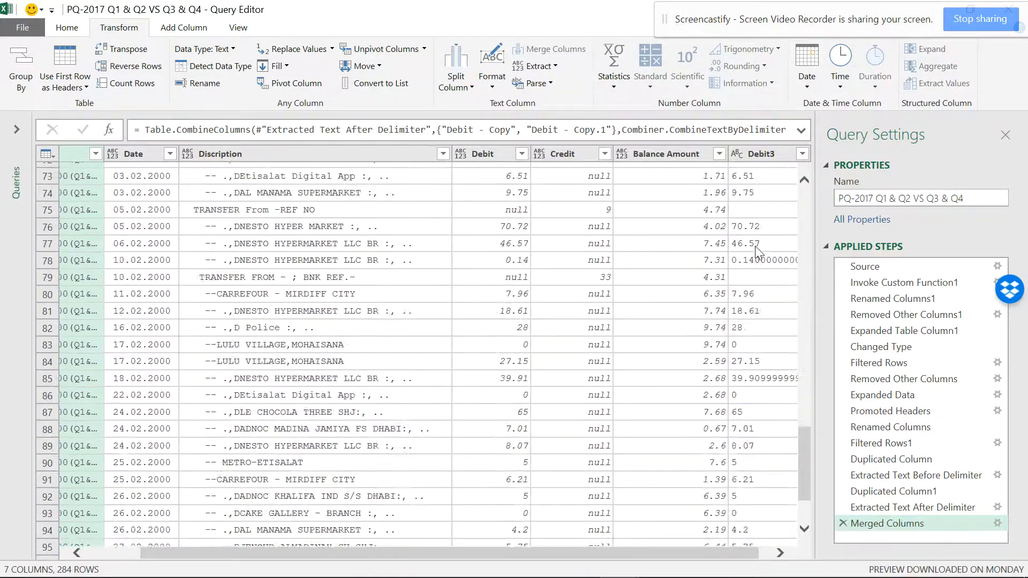
{"action": "scroll", "coordinate": [739, 303], "scroll_direction": "down", "scroll_amount": 20}
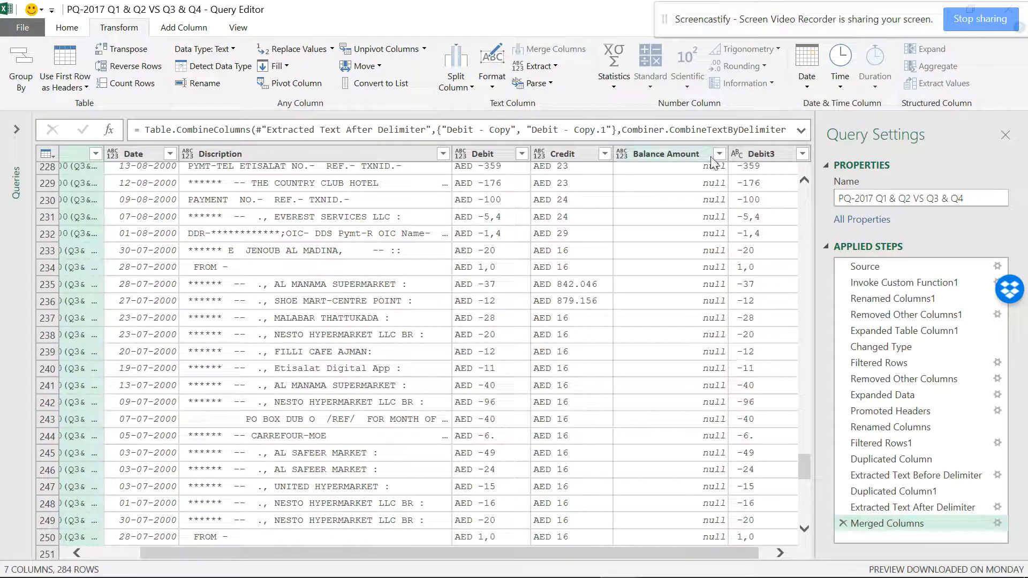
Change the data type of the Debit3 column to Decimal Number and check the values down to the Q3 & Q4 rows.
{"action": "left_click", "coordinate": [738, 153]}
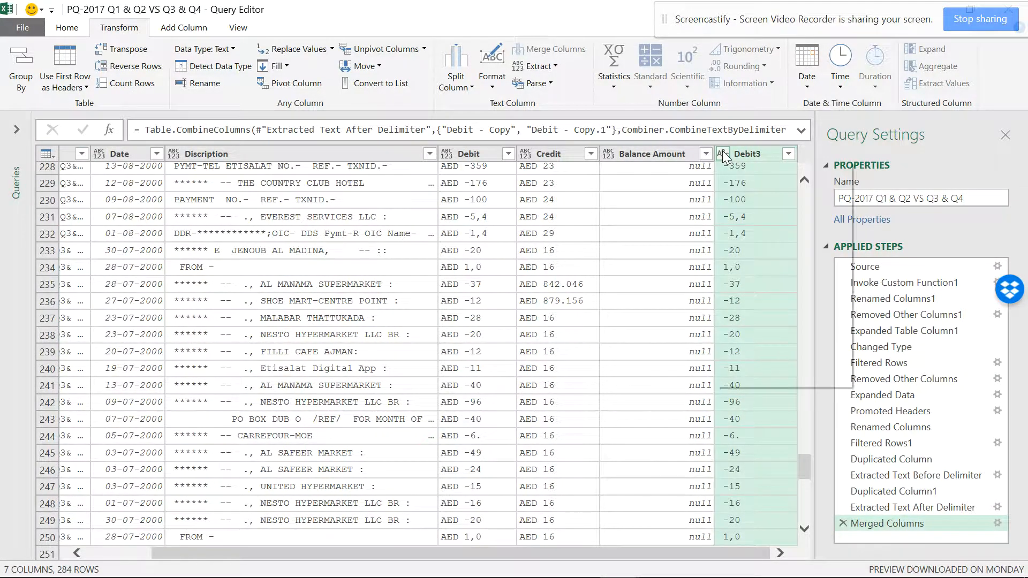
{"action": "left_click", "coordinate": [723, 154]}
{"action": "left_click", "coordinate": [741, 170]}
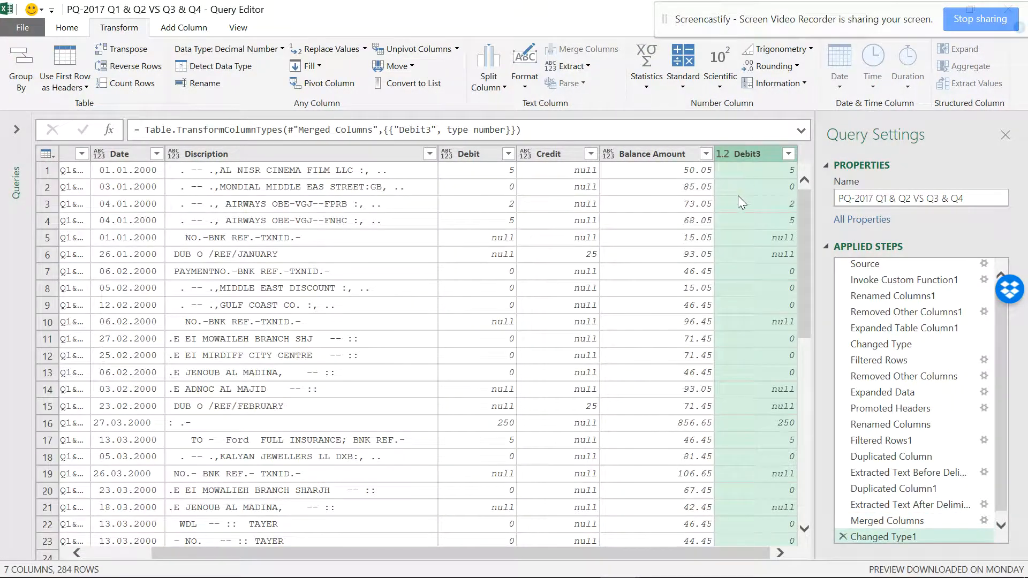
{"action": "scroll", "coordinate": [738, 195], "scroll_direction": "down", "scroll_amount": 20}
{"action": "scroll", "coordinate": [745, 252], "scroll_direction": "down", "scroll_amount": 20}
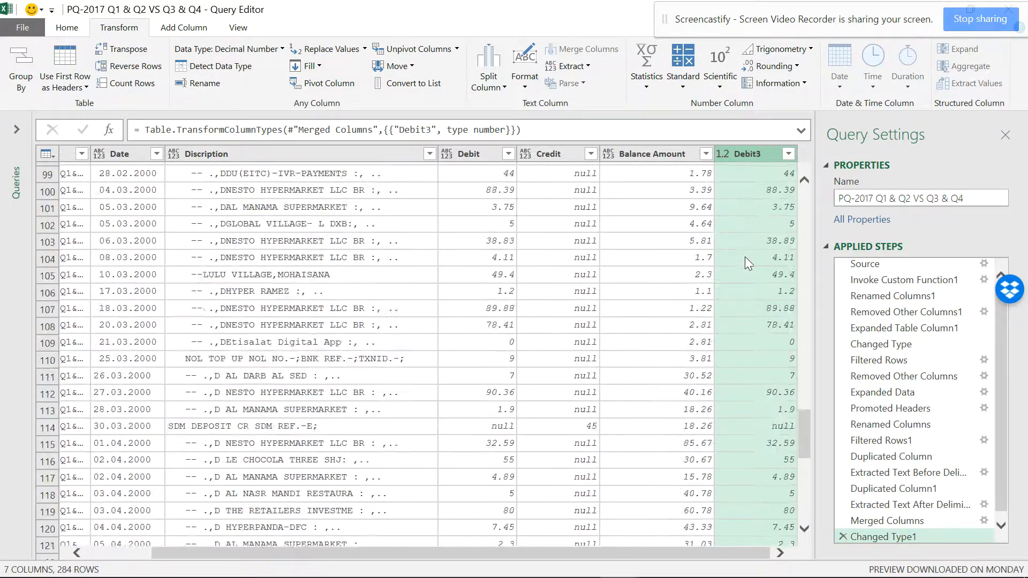
{"action": "scroll", "coordinate": [750, 275], "scroll_direction": "down", "scroll_amount": 20}
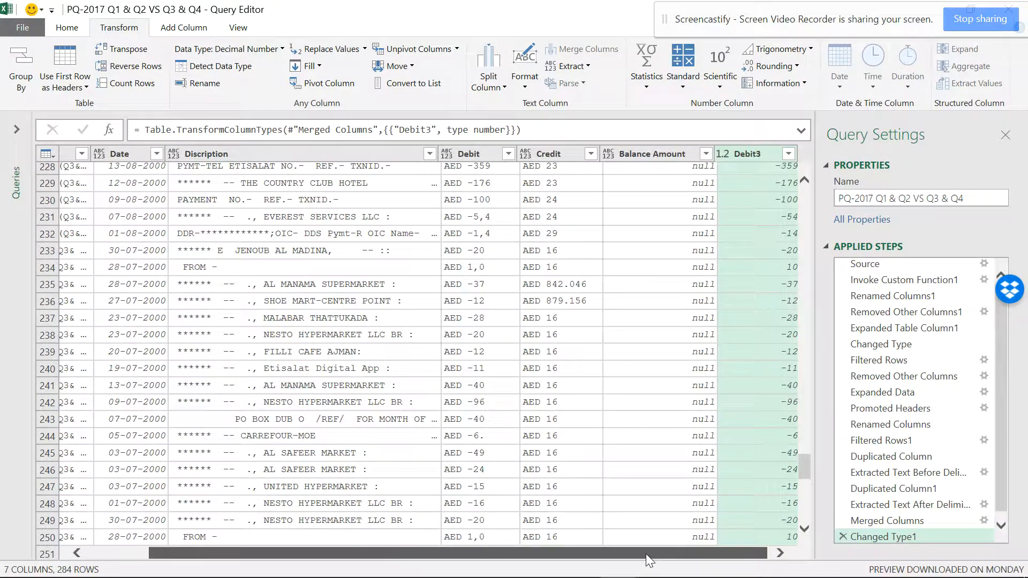
Remove the original Debit column and move the Debit3 column between Discription and Credit.
{"action": "left_click_drag", "start_coordinate": [646, 553], "coordinate": [581, 553]}
{"action": "left_click", "coordinate": [549, 153]}
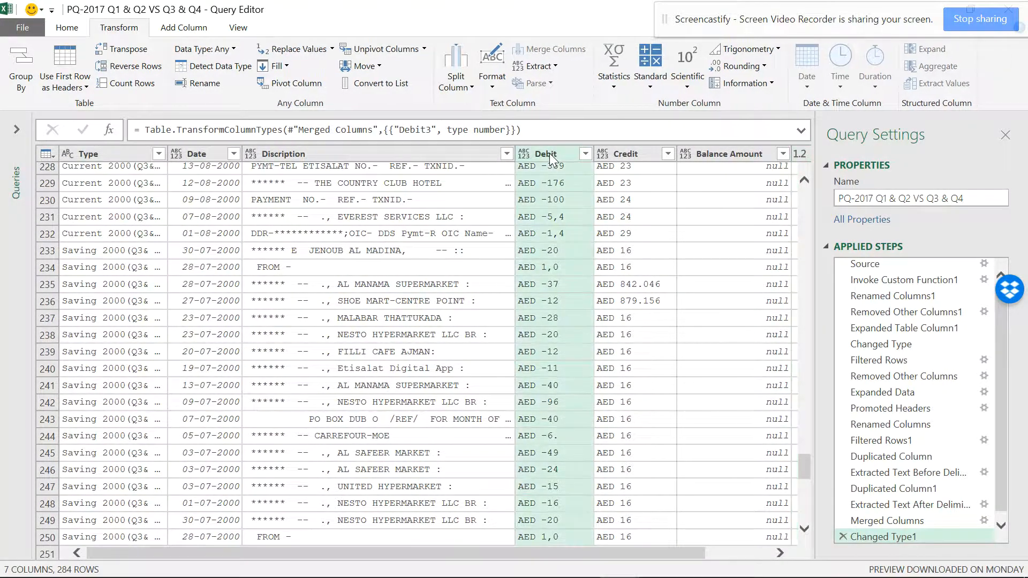
{"action": "right_click", "coordinate": [549, 153]}
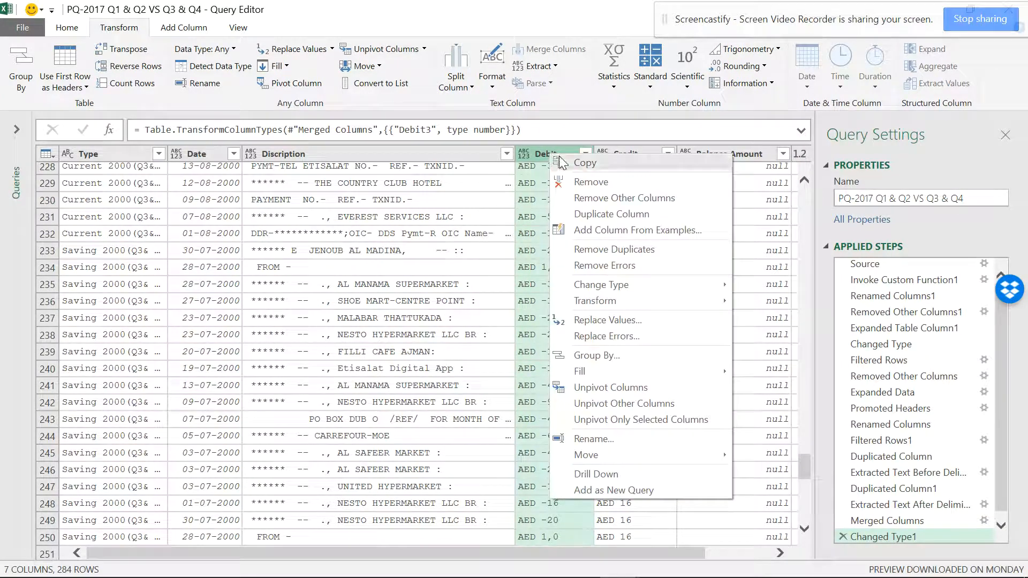
{"action": "left_click", "coordinate": [594, 182]}
{"action": "left_click_drag", "start_coordinate": [738, 153], "coordinate": [557, 160]}
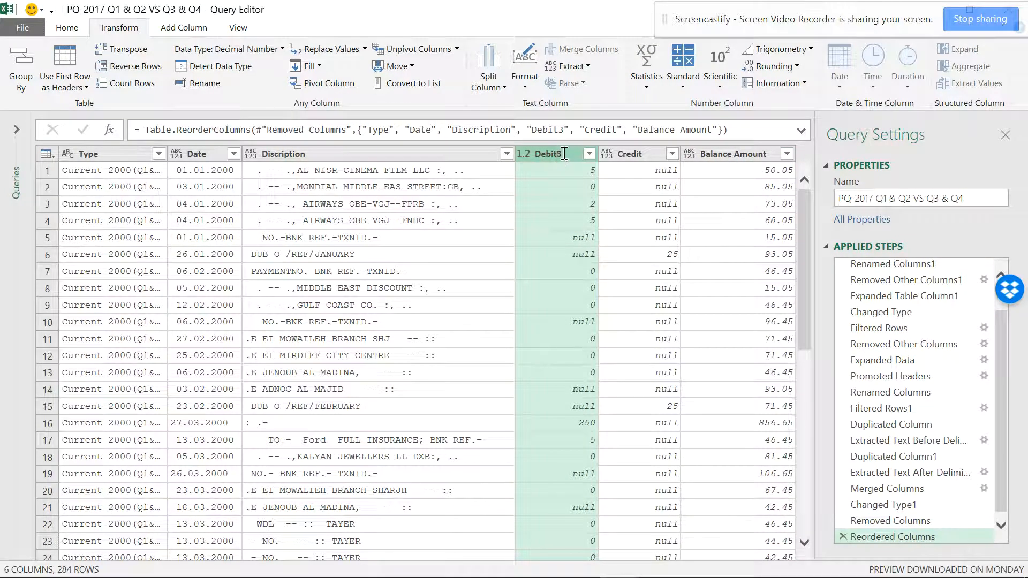
Rename the Debit3 column as Debit and check its values down the rows.
{"action": "double_click", "coordinate": [560, 153]}
{"action": "key", "text": "BackSpace"}
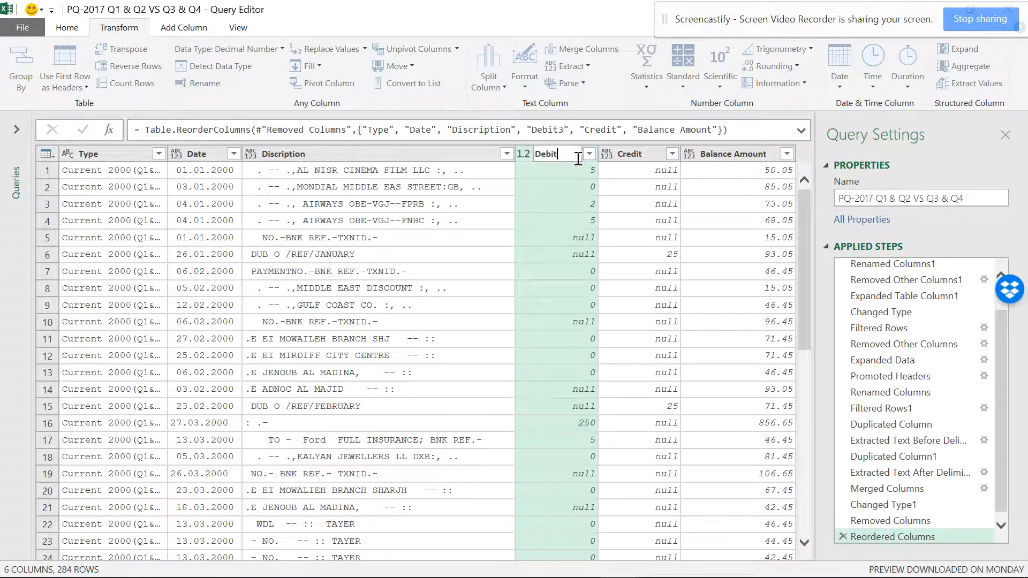
{"action": "key", "text": "Return"}
{"action": "scroll", "coordinate": [562, 201], "scroll_direction": "down", "scroll_amount": 15}
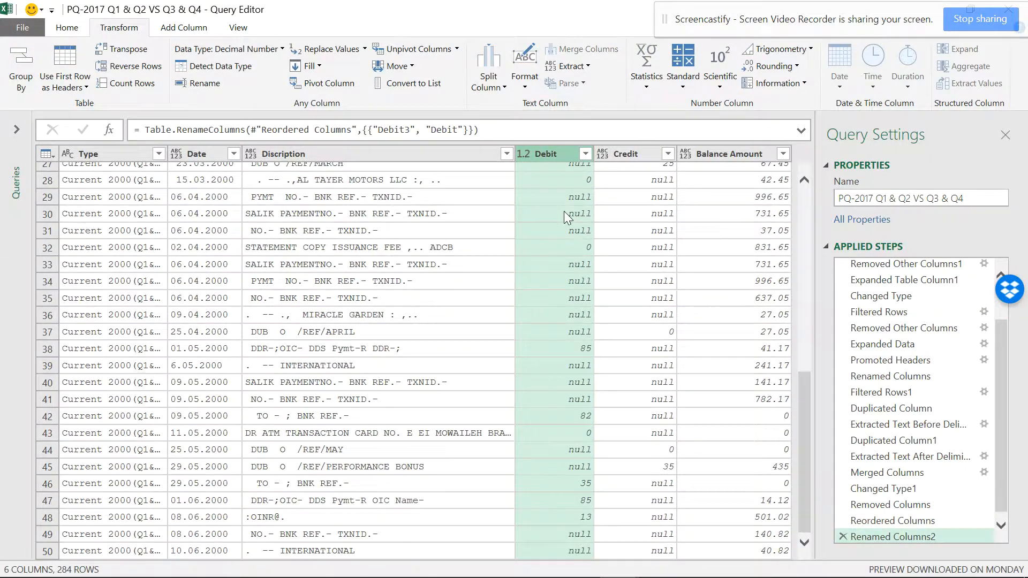
{"action": "scroll", "coordinate": [566, 213], "scroll_direction": "down", "scroll_amount": 19}
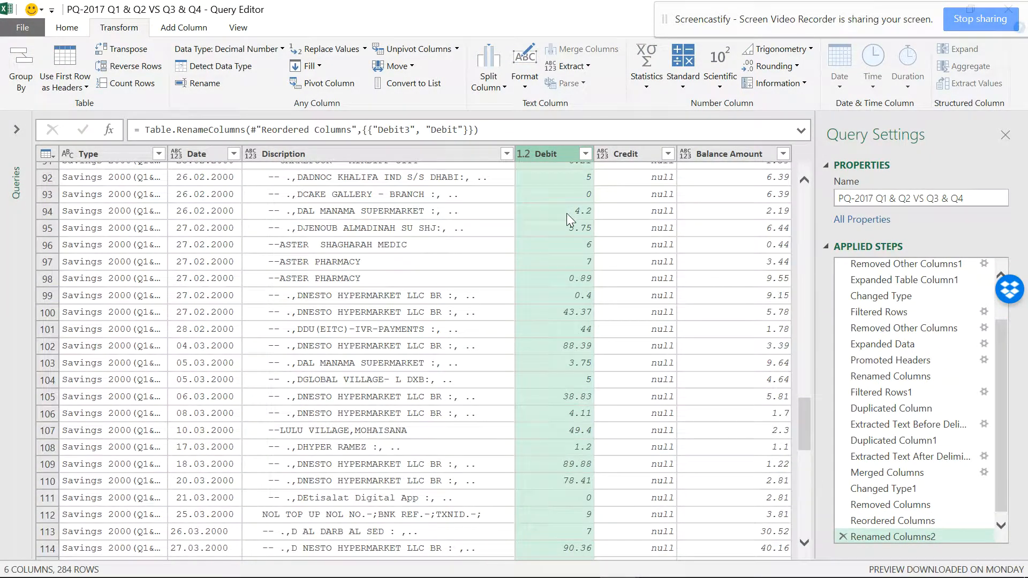
{"action": "scroll", "coordinate": [566, 213], "scroll_direction": "up", "scroll_amount": 7}
Duplicate the original Credit column.
{"action": "left_click", "coordinate": [633, 154]}
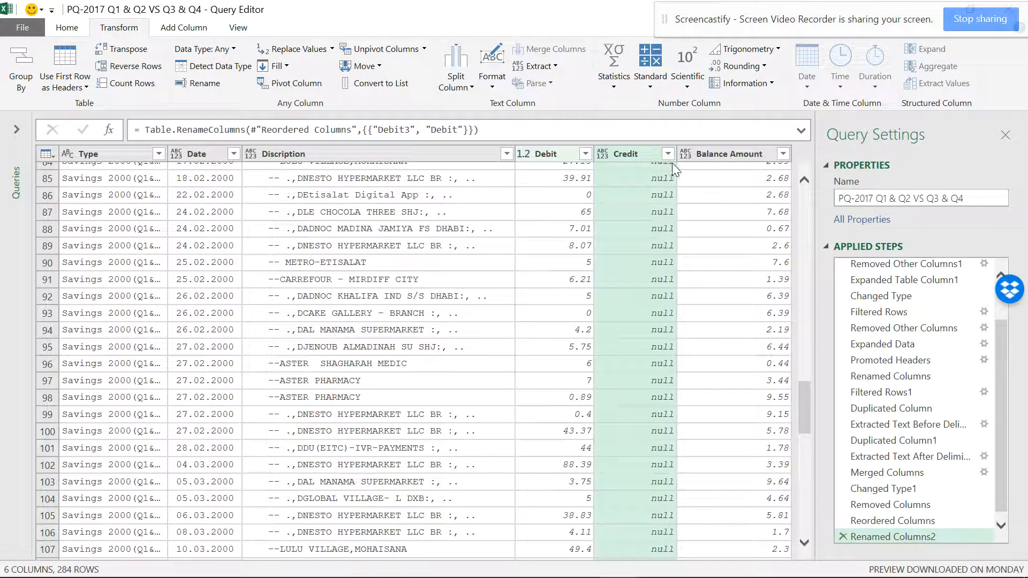
{"action": "right_click", "coordinate": [635, 149]}
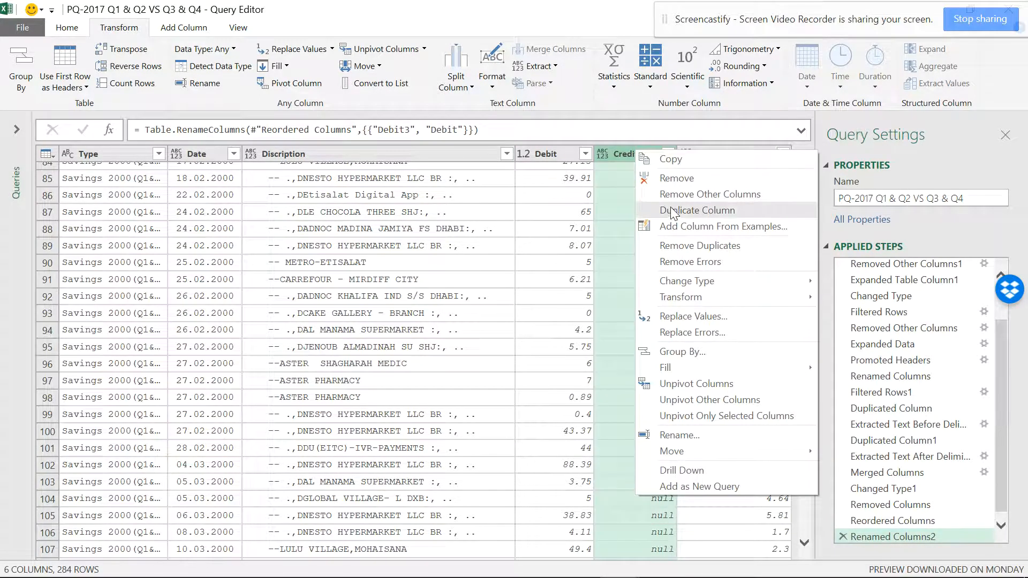
{"action": "left_click", "coordinate": [697, 210]}
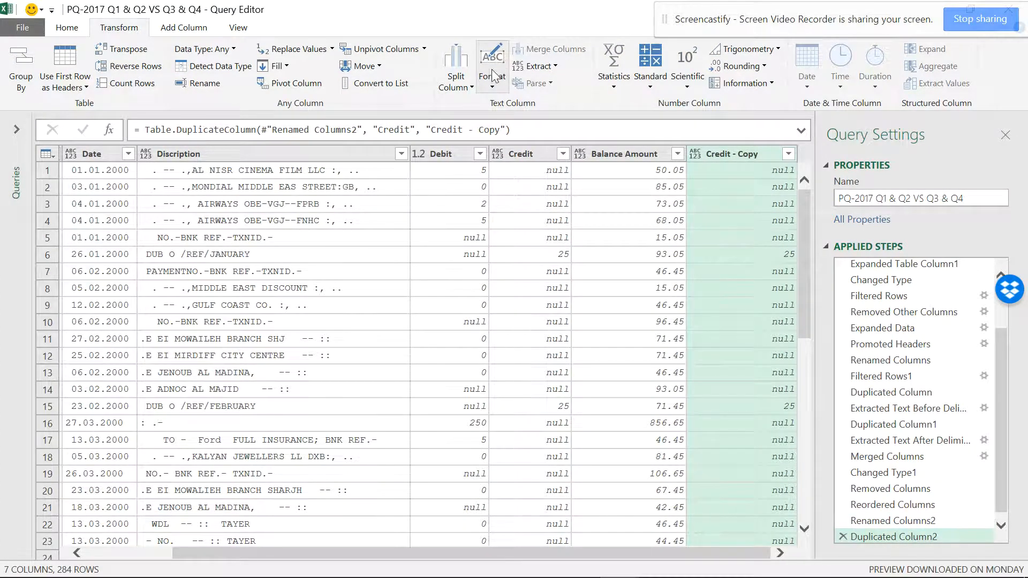
Extract the text before the delimiter "AED" in the Credit - Copy column.
{"action": "left_click", "coordinate": [556, 66]}
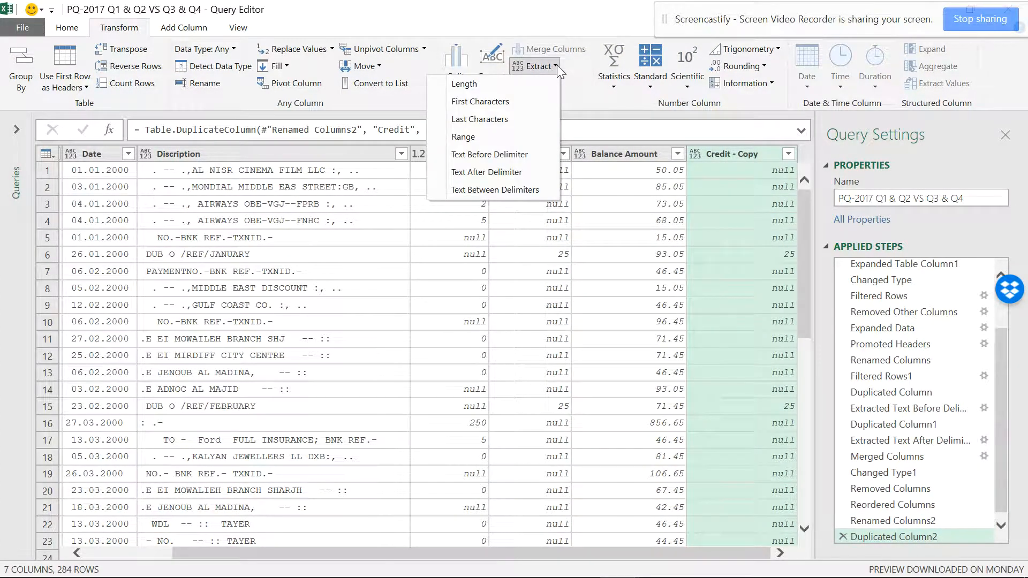
{"action": "left_click", "coordinate": [519, 156]}
{"action": "left_click", "coordinate": [373, 284]}
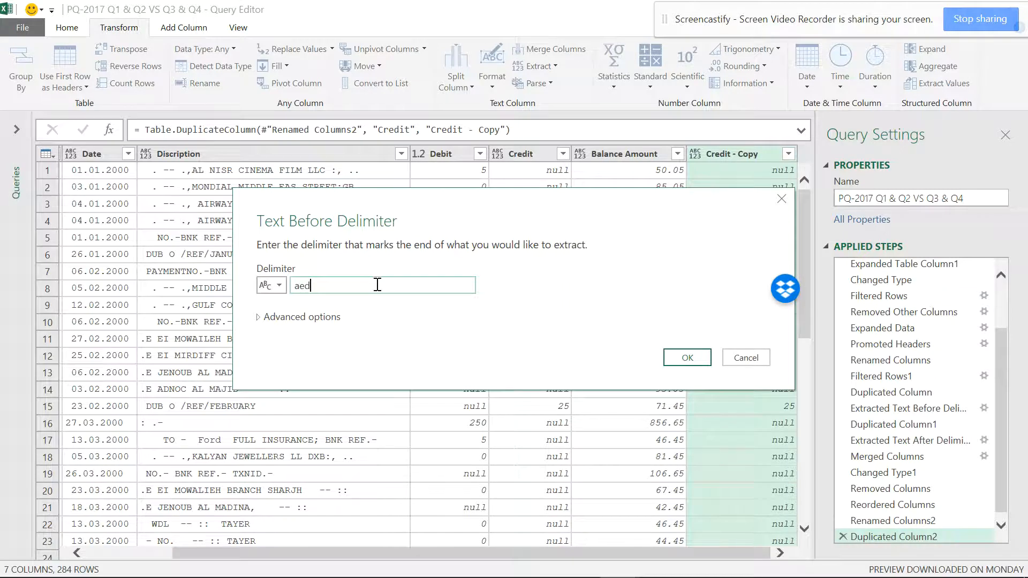
{"action": "key", "text": "Caps_Lock"}
{"action": "type", "text": "AED"}
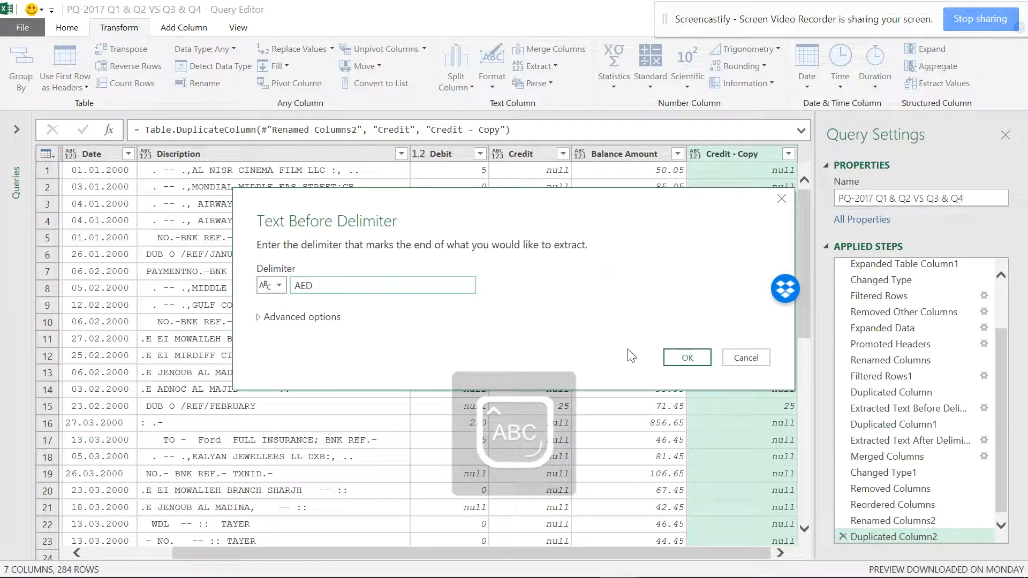
{"action": "left_click", "coordinate": [687, 358]}
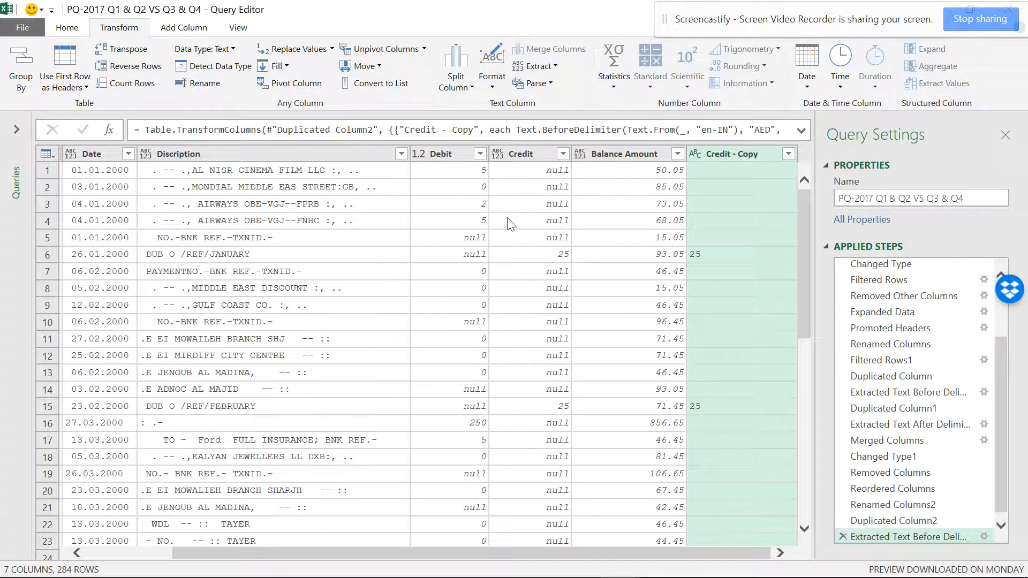
Duplicate the original Credit column a second time.
{"action": "left_click", "coordinate": [542, 156]}
{"action": "right_click", "coordinate": [541, 156]}
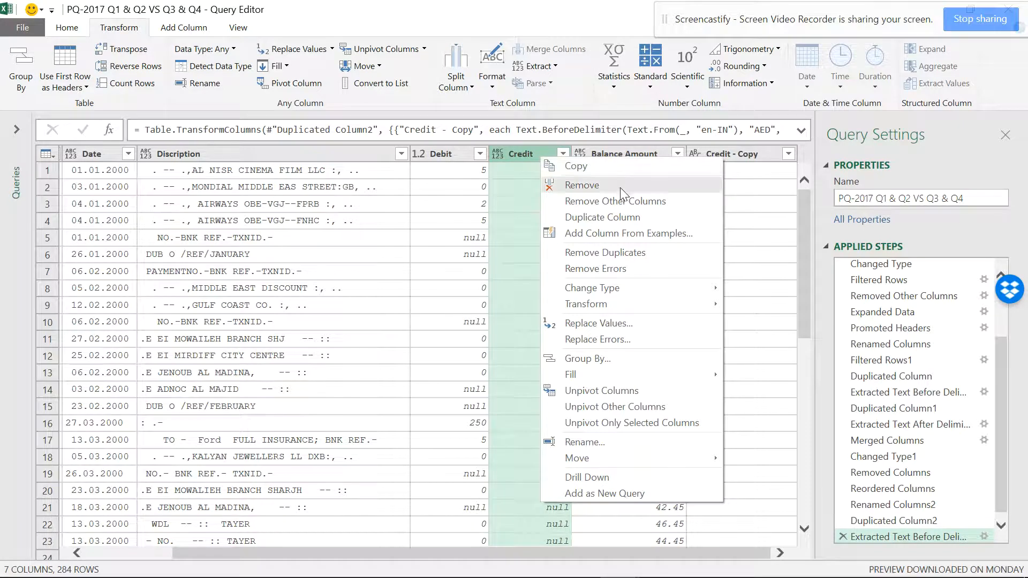
{"action": "left_click", "coordinate": [603, 217]}
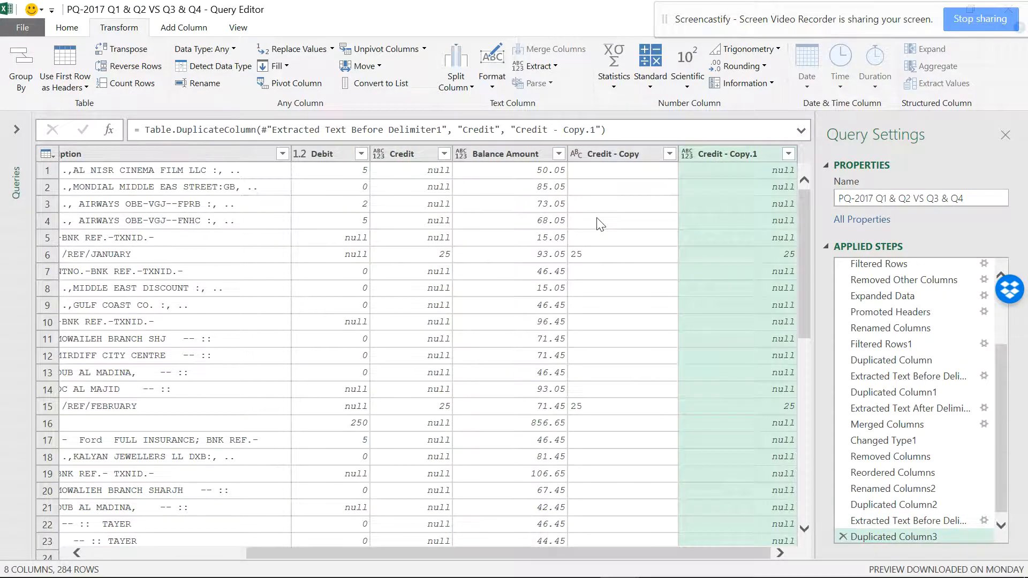
Extract the text after the delimiter "AED" in the Credit - Copy.1 column and look through the extracted values.
{"action": "left_click", "coordinate": [555, 66]}
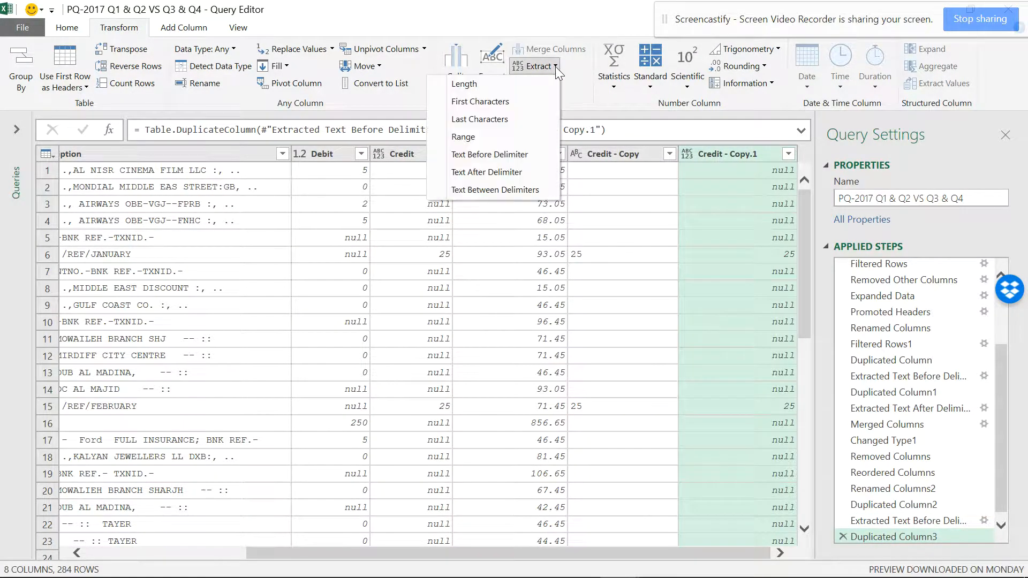
{"action": "left_click", "coordinate": [506, 173]}
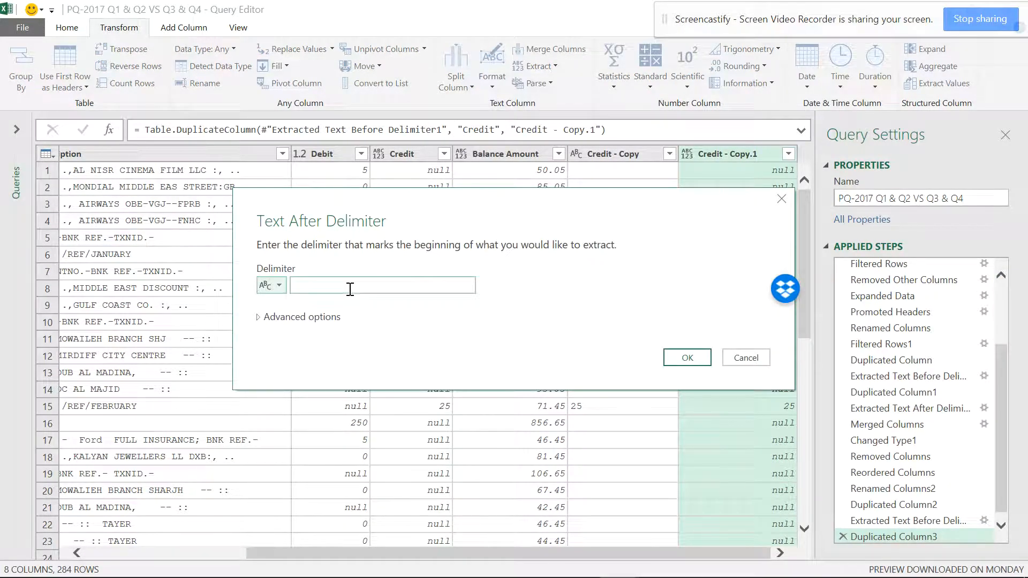
{"action": "left_click", "coordinate": [350, 289]}
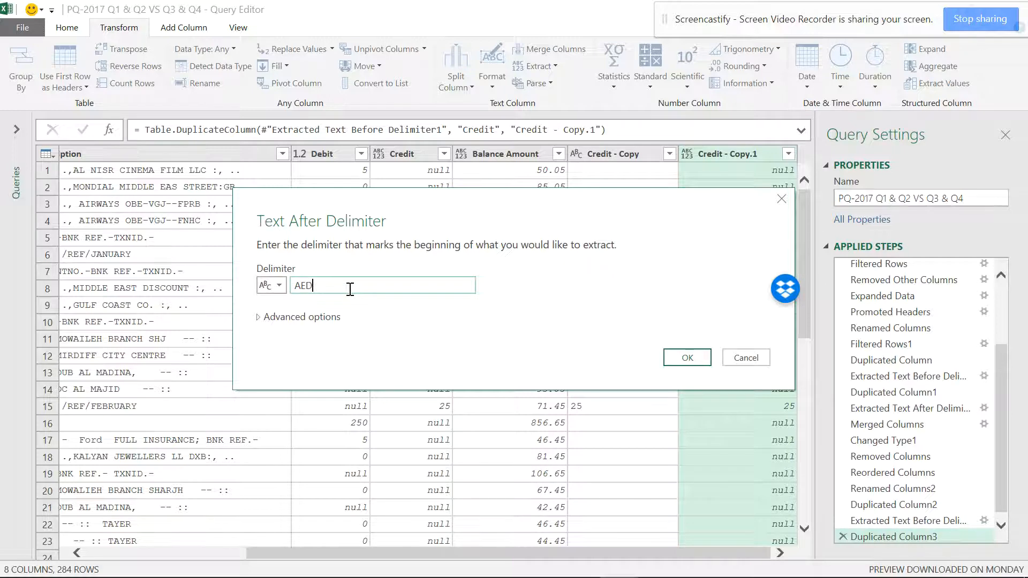
{"action": "left_click", "coordinate": [689, 355]}
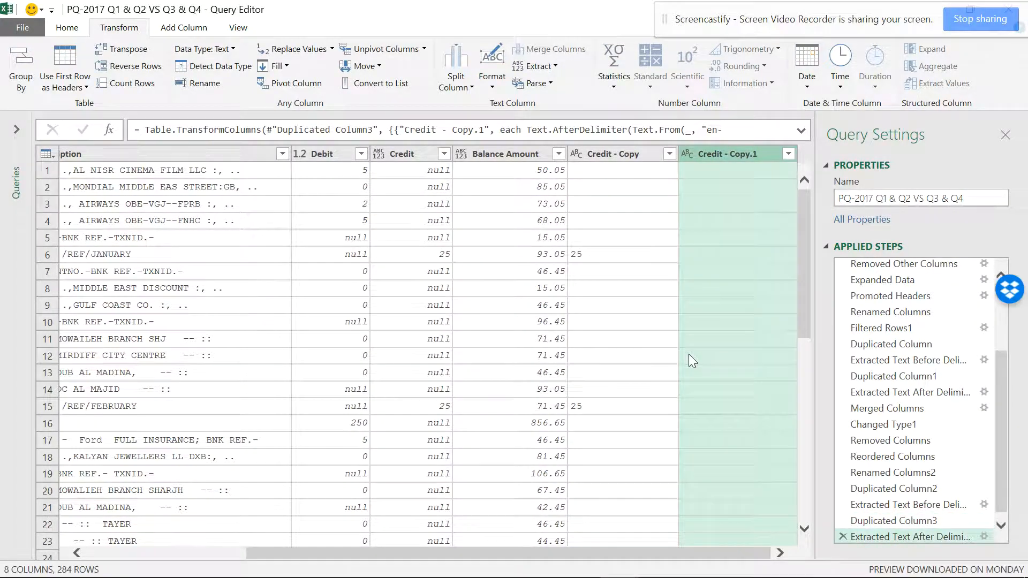
{"action": "scroll", "coordinate": [656, 258], "scroll_direction": "down", "scroll_amount": 20}
{"action": "scroll", "coordinate": [657, 258], "scroll_direction": "down", "scroll_amount": 1}
{"action": "scroll", "coordinate": [657, 258], "scroll_direction": "up", "scroll_amount": 1}
{"action": "scroll", "coordinate": [656, 258], "scroll_direction": "down", "scroll_amount": 3}
{"action": "scroll", "coordinate": [656, 258], "scroll_direction": "up", "scroll_amount": 5}
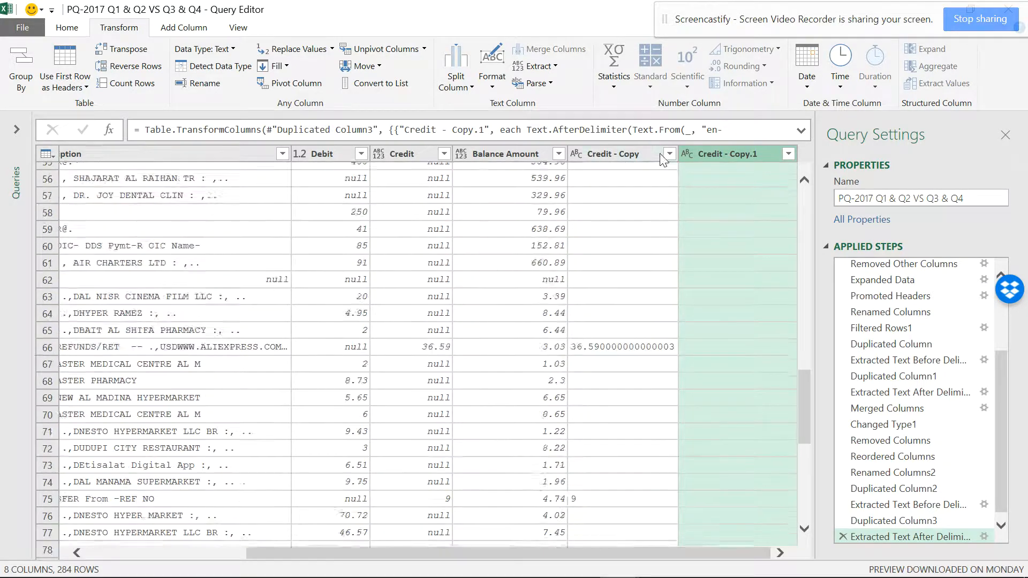
{"action": "scroll", "coordinate": [666, 163], "scroll_direction": "up", "scroll_amount": 3}
Merge the Credit - Copy and Credit - Copy.1 columns without a separator into a new column named Credit3.
{"action": "left_click", "coordinate": [643, 153]}
{"action": "left_click", "coordinate": [723, 158], "text": "ctrl"}
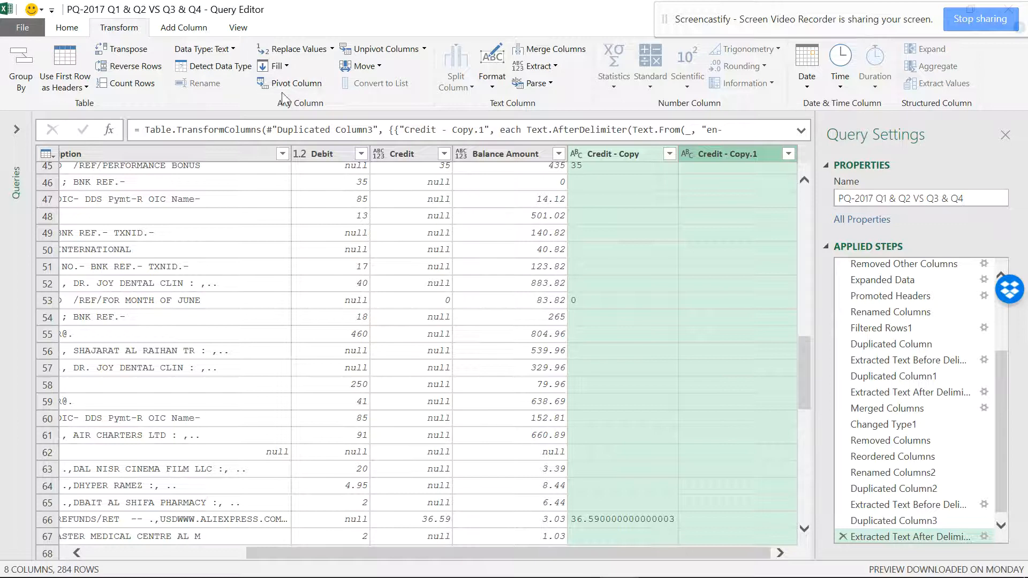
{"action": "left_click", "coordinate": [542, 50]}
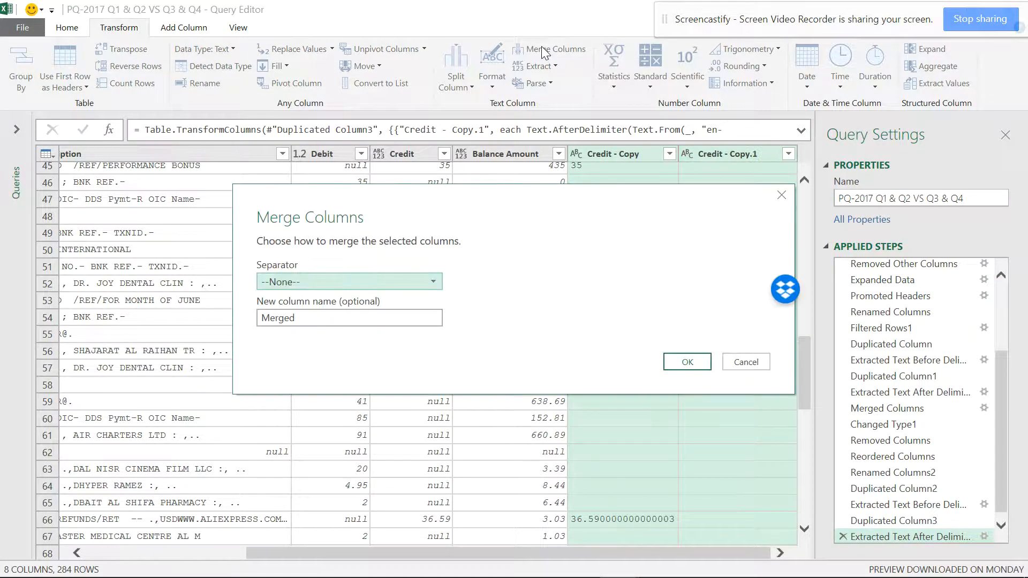
{"action": "left_click_drag", "start_coordinate": [316, 325], "coordinate": [253, 317]}
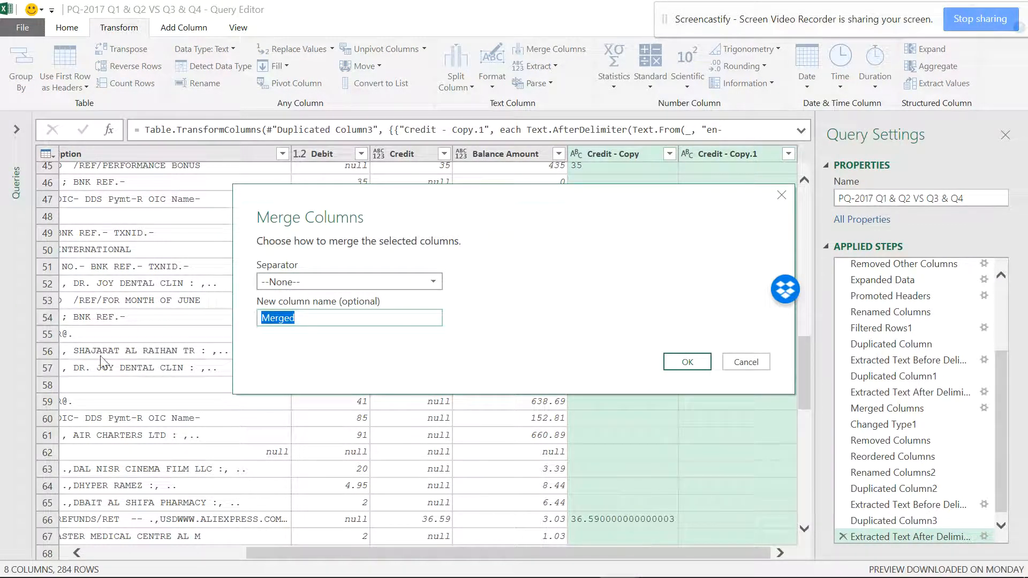
{"action": "type", "text": "c"}
{"action": "key", "text": "Caps_Lock"}
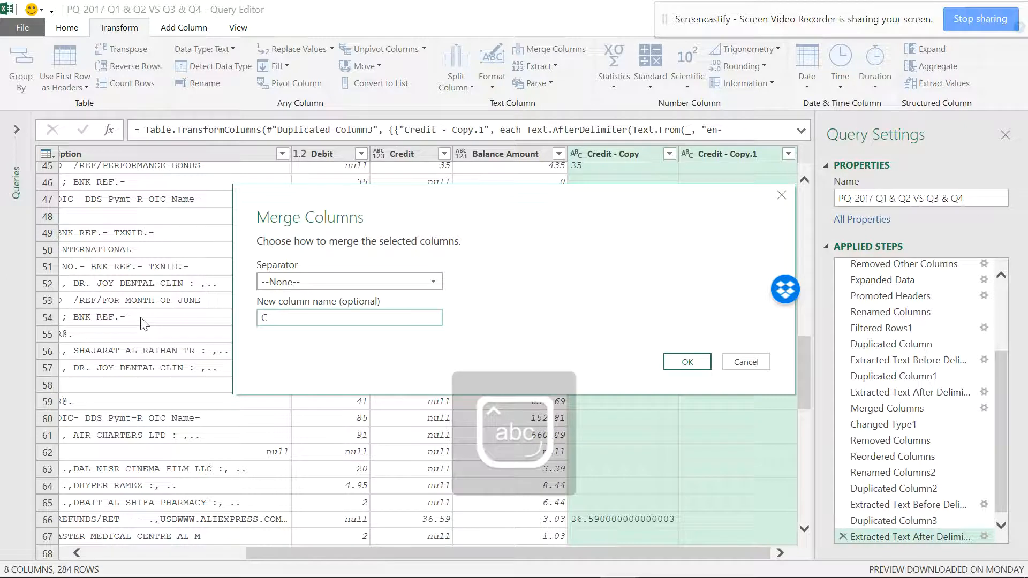
{"action": "type", "text": "redit3"}
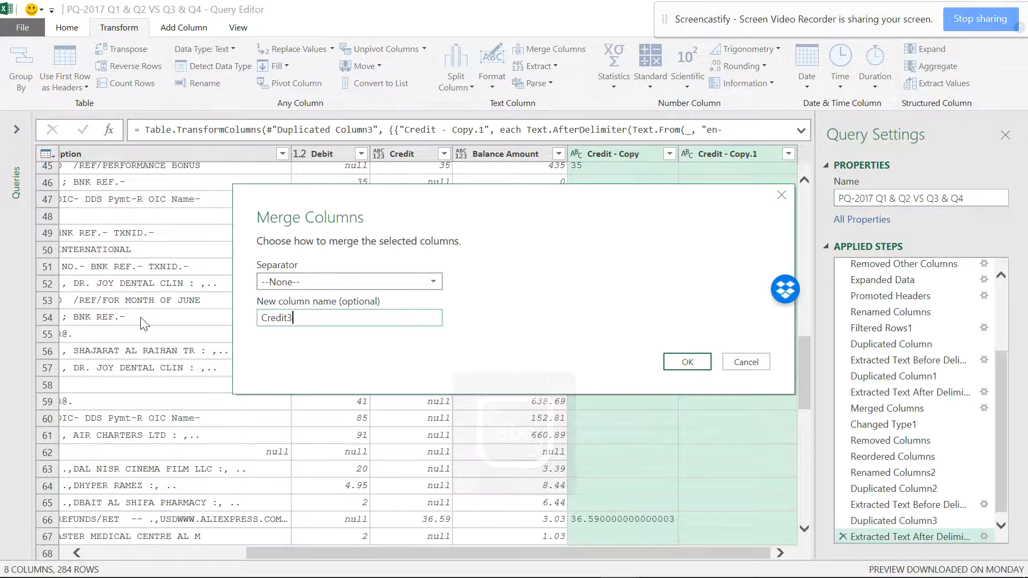
{"action": "left_click", "coordinate": [666, 364]}
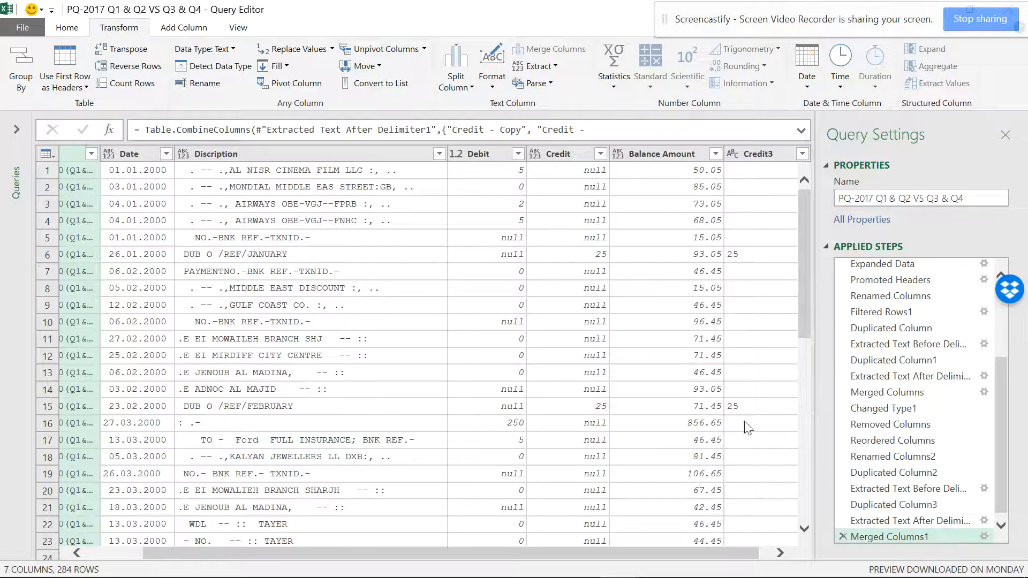
Change the data type of the Credit3 column to Decimal Number and check its values against the original Credit column through the Q3 & Q4 rows.
{"action": "left_click_drag", "start_coordinate": [679, 552], "coordinate": [705, 553]}
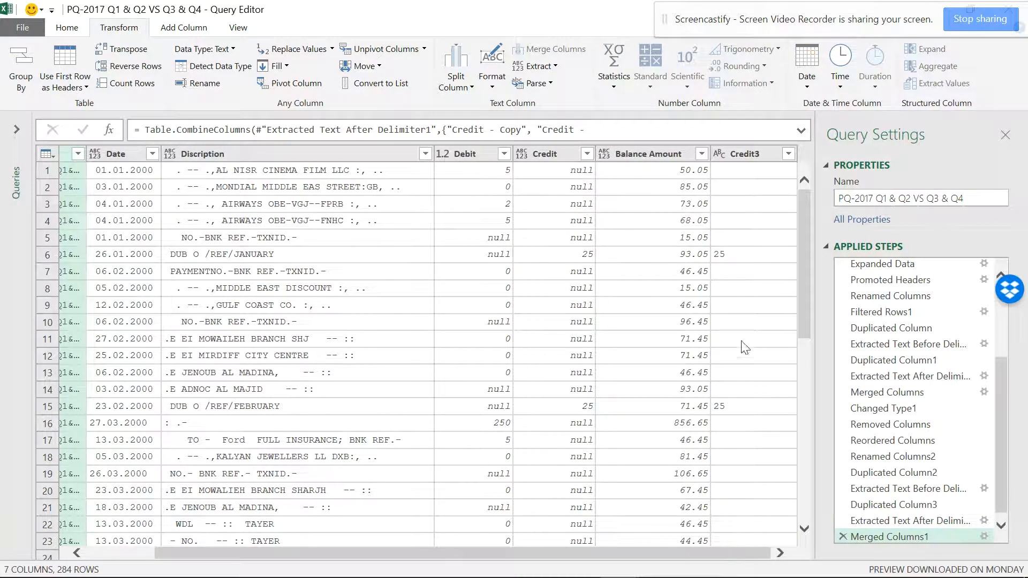
{"action": "left_click", "coordinate": [718, 154]}
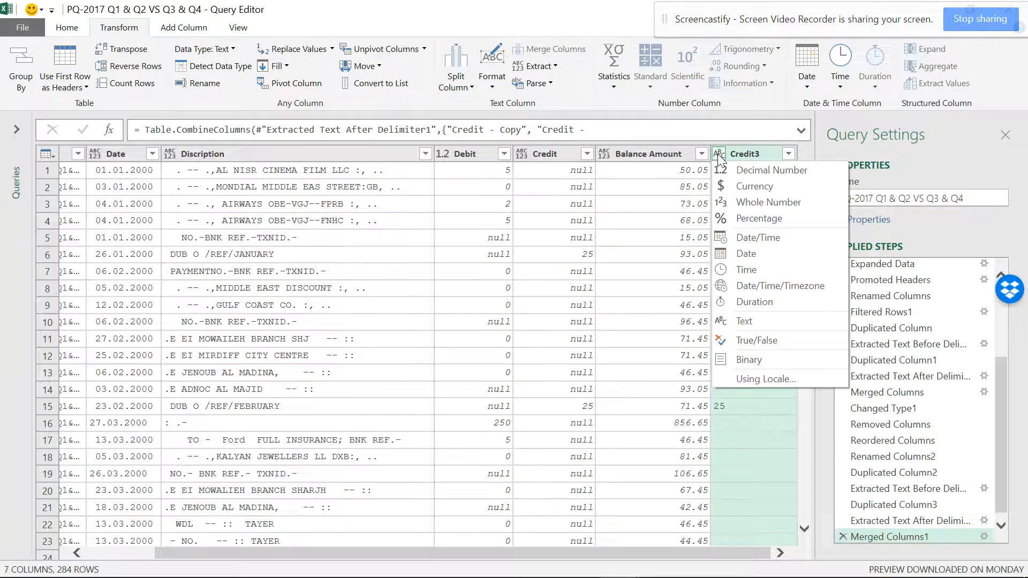
{"action": "left_click", "coordinate": [738, 169]}
{"action": "scroll", "coordinate": [720, 197], "scroll_direction": "down", "scroll_amount": 20}
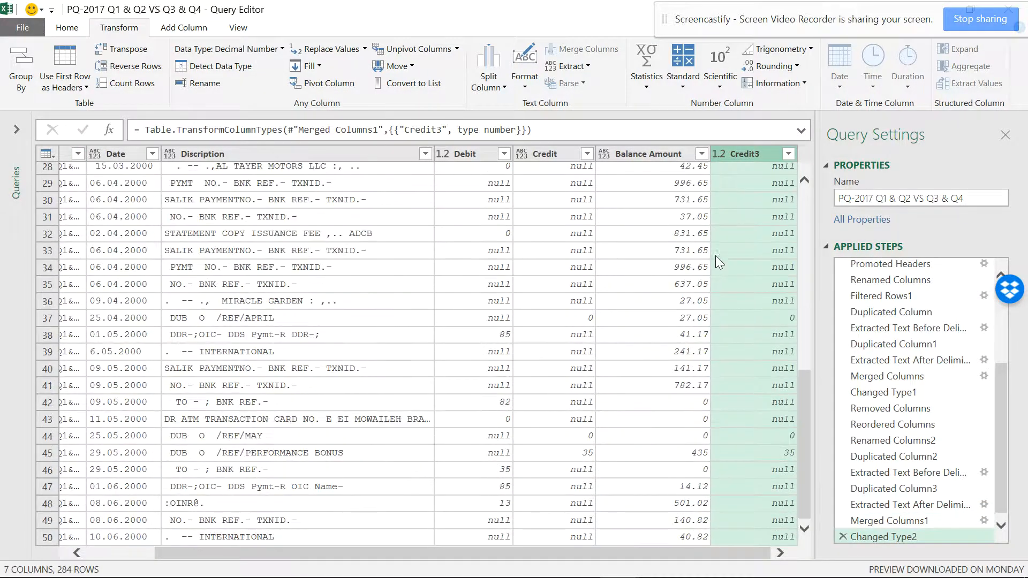
{"action": "scroll", "coordinate": [708, 283], "scroll_direction": "down", "scroll_amount": 20}
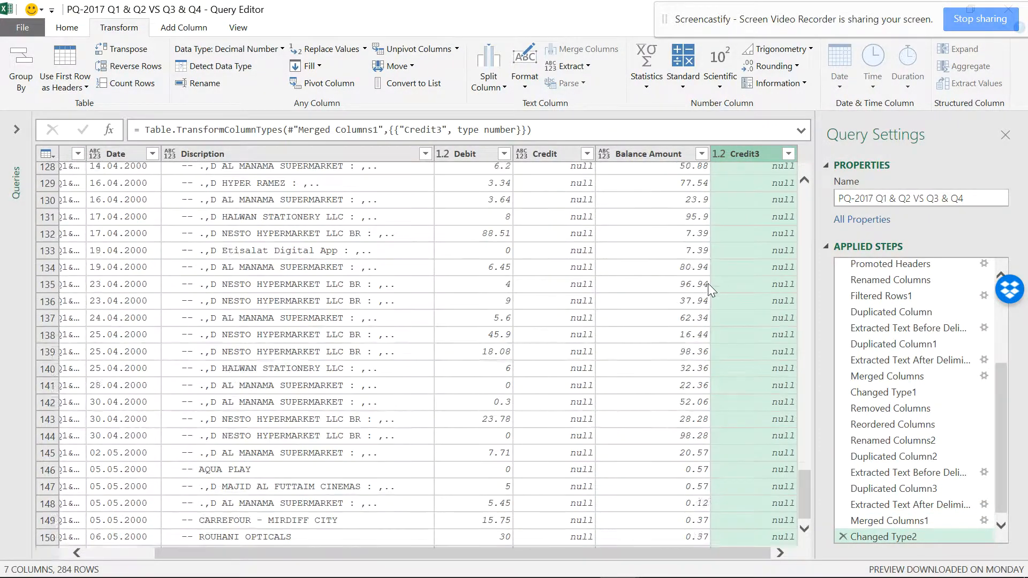
{"action": "scroll", "coordinate": [713, 292], "scroll_direction": "down", "scroll_amount": 20}
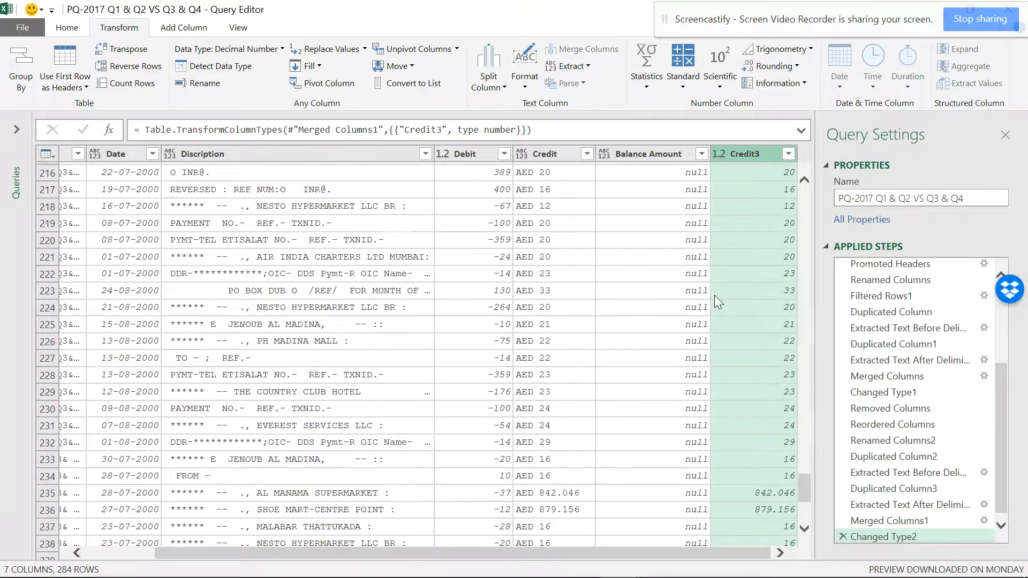
{"action": "scroll", "coordinate": [714, 298], "scroll_direction": "down", "scroll_amount": 6}
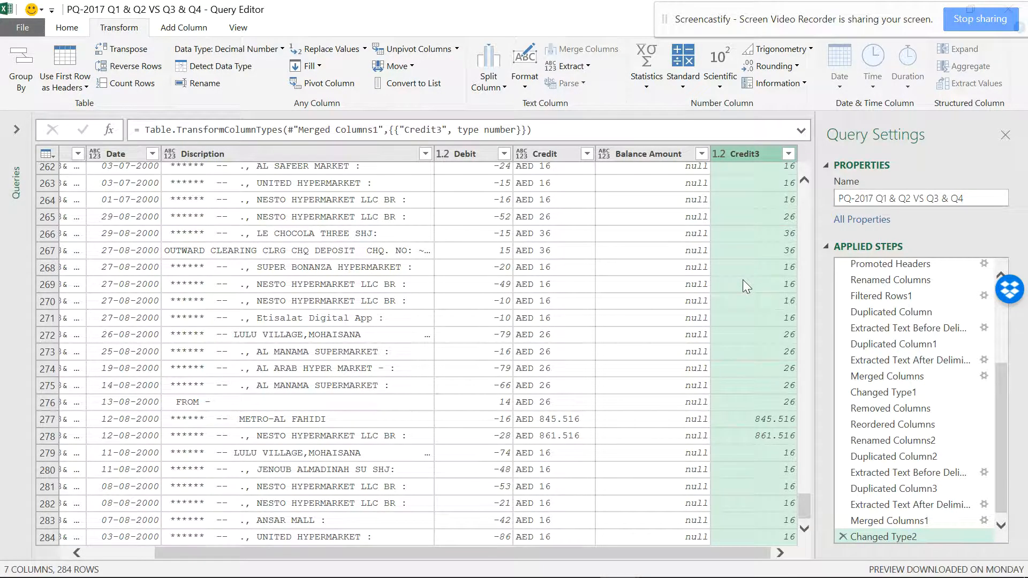
{"action": "scroll", "coordinate": [743, 280], "scroll_direction": "up", "scroll_amount": 2}
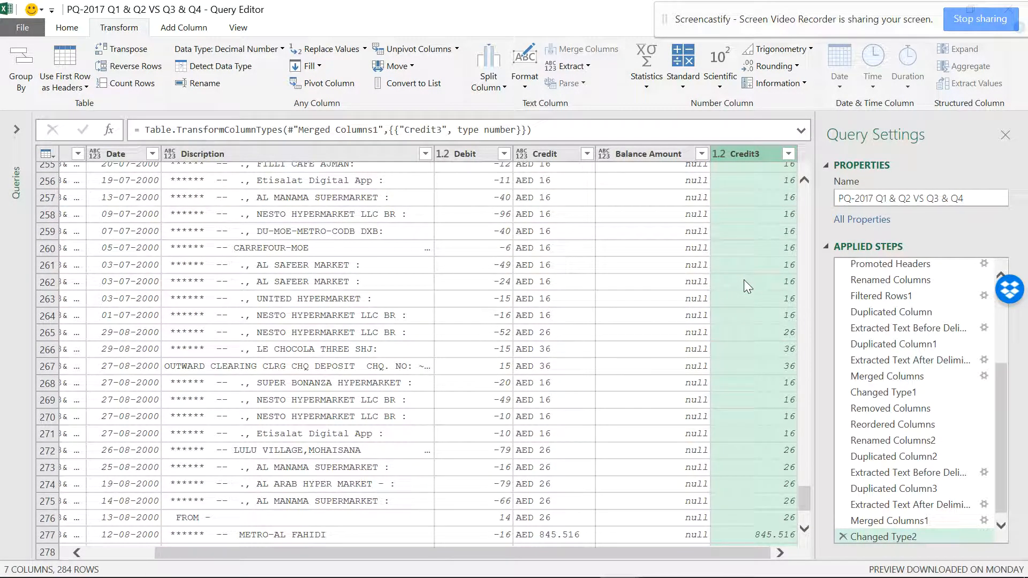
{"action": "scroll", "coordinate": [744, 279], "scroll_direction": "up", "scroll_amount": 2}
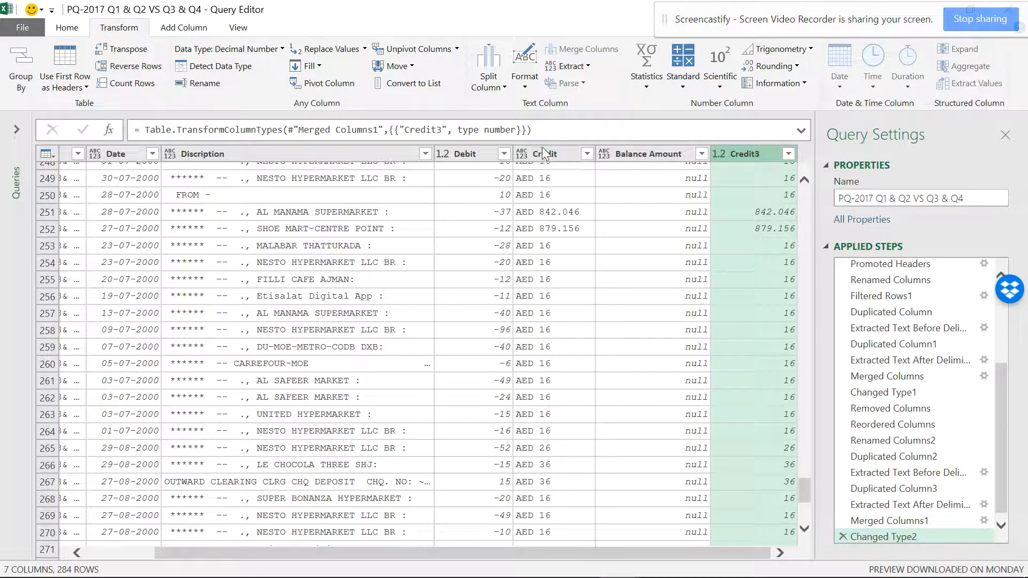
Remove the original Credit column with the AED-prefixed amounts.
{"action": "left_click", "coordinate": [548, 152]}
{"action": "right_click", "coordinate": [548, 152]}
{"action": "left_click", "coordinate": [603, 179]}
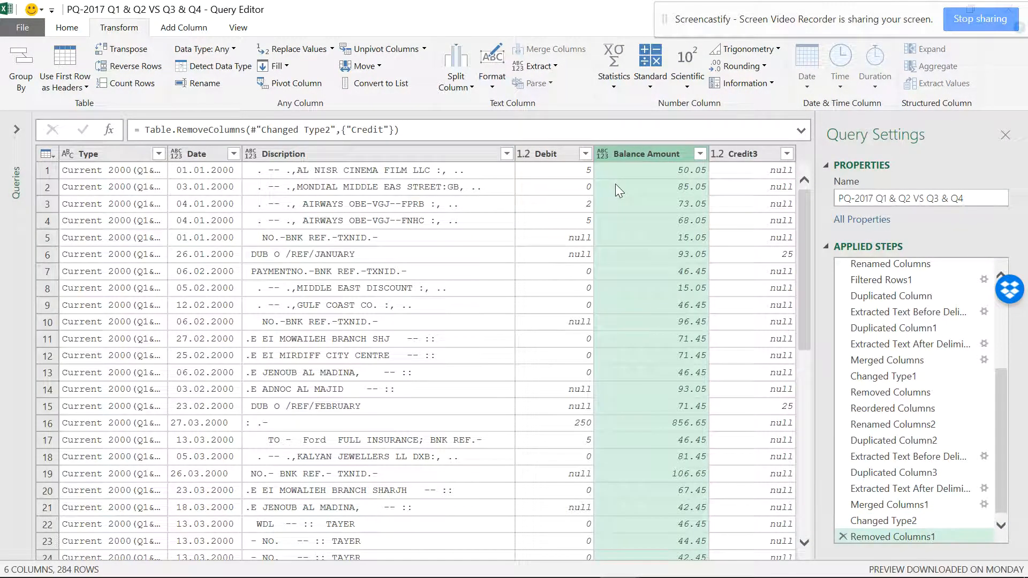
Move the Credit3 column between Debit and Balance Amount and rename it as Credit.
{"action": "left_click_drag", "start_coordinate": [761, 159], "coordinate": [657, 160]}
{"action": "double_click", "coordinate": [638, 154]}
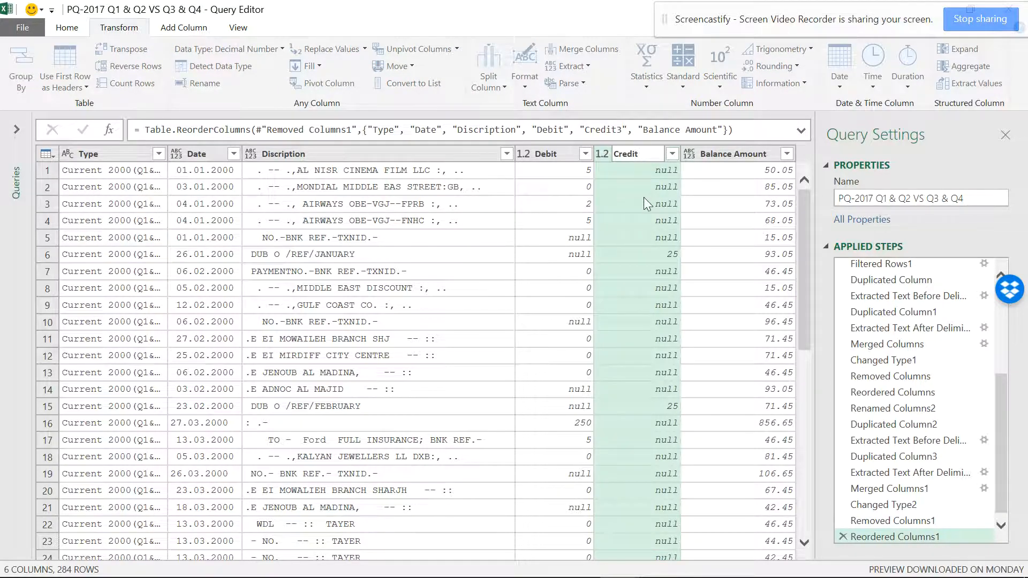
{"action": "key", "text": "Return"}
Look through the cleaned Debit and Credit columns down to the last row and back to the first.
{"action": "scroll", "coordinate": [655, 197], "scroll_direction": "down", "scroll_amount": 17}
{"action": "scroll", "coordinate": [745, 281], "scroll_direction": "down", "scroll_amount": 20}
{"action": "scroll", "coordinate": [742, 292], "scroll_direction": "down", "scroll_amount": 20}
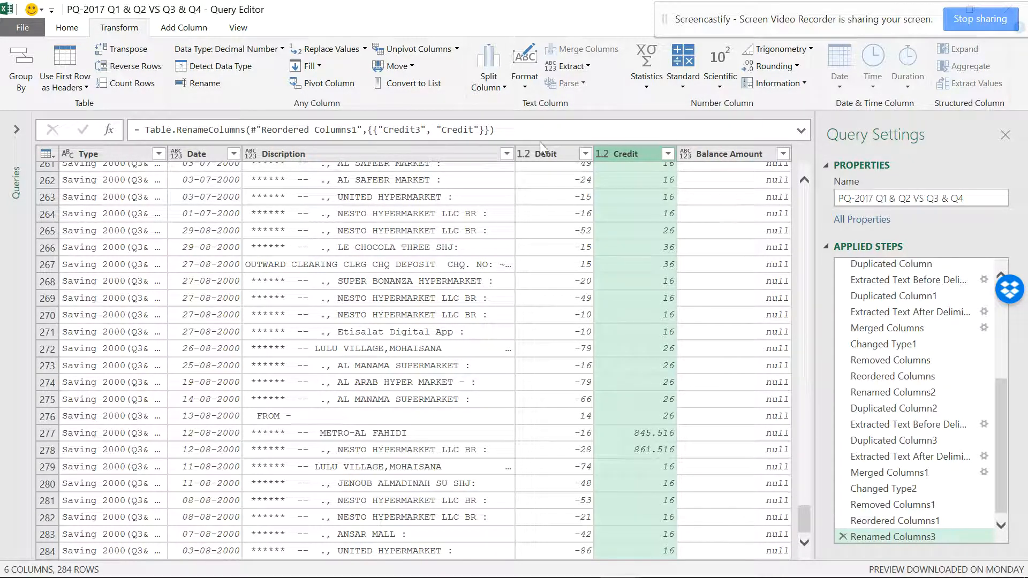
{"action": "scroll", "coordinate": [557, 199], "scroll_direction": "up", "scroll_amount": 19}
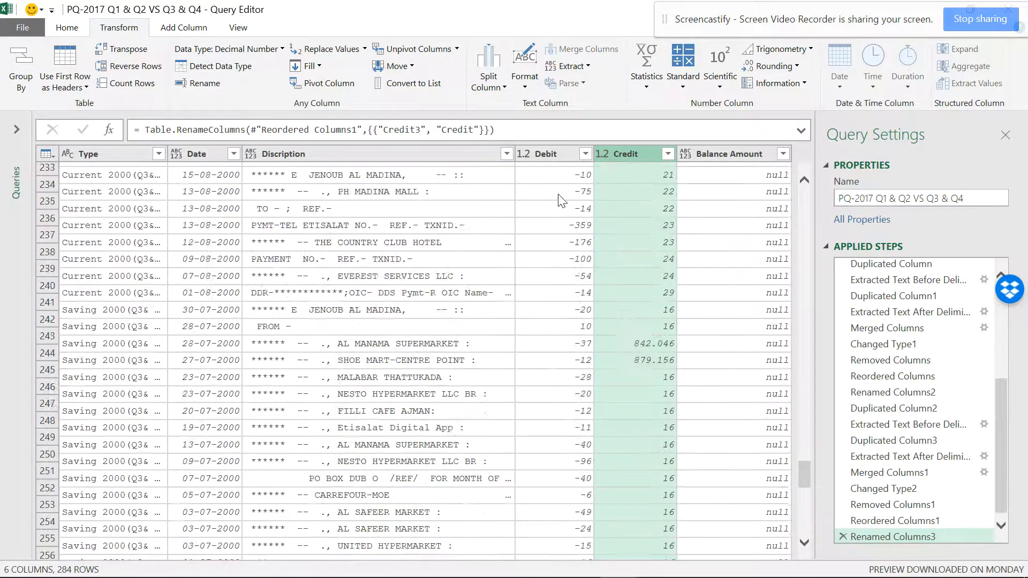
{"action": "scroll", "coordinate": [559, 200], "scroll_direction": "up", "scroll_amount": 14}
{"action": "scroll", "coordinate": [589, 268], "scroll_direction": "down", "scroll_amount": 11}
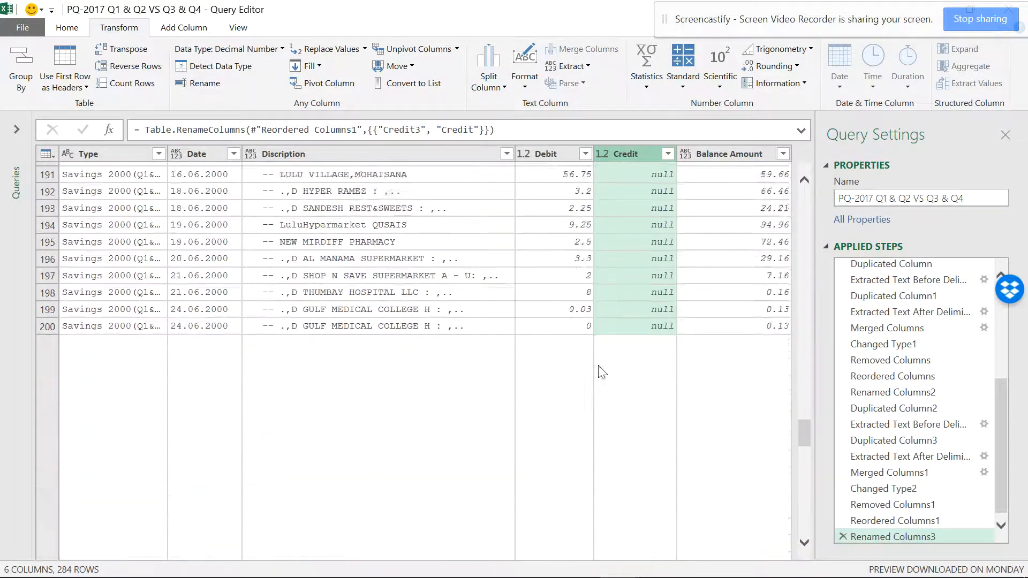
{"action": "scroll", "coordinate": [577, 329], "scroll_direction": "down", "scroll_amount": 5}
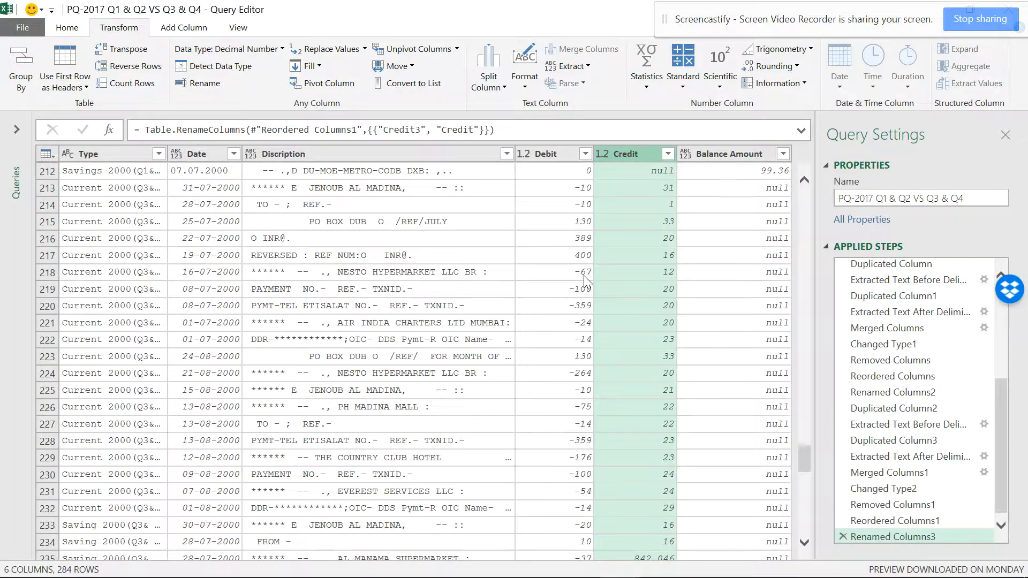
{"action": "scroll", "coordinate": [584, 267], "scroll_direction": "up", "scroll_amount": 10}
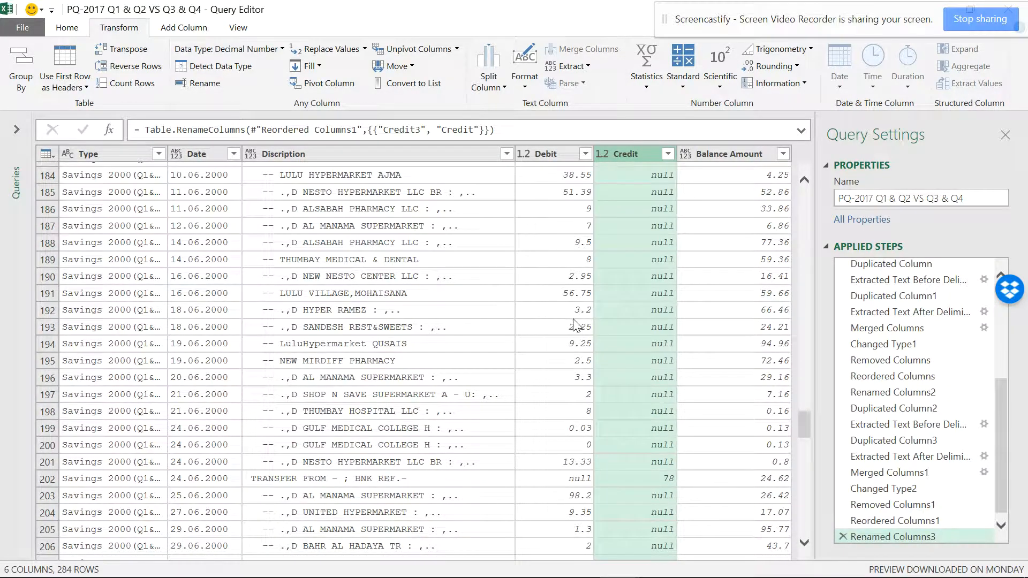
{"action": "scroll", "coordinate": [575, 325], "scroll_direction": "up", "scroll_amount": 20}
{"action": "scroll", "coordinate": [576, 209], "scroll_direction": "up", "scroll_amount": 20}
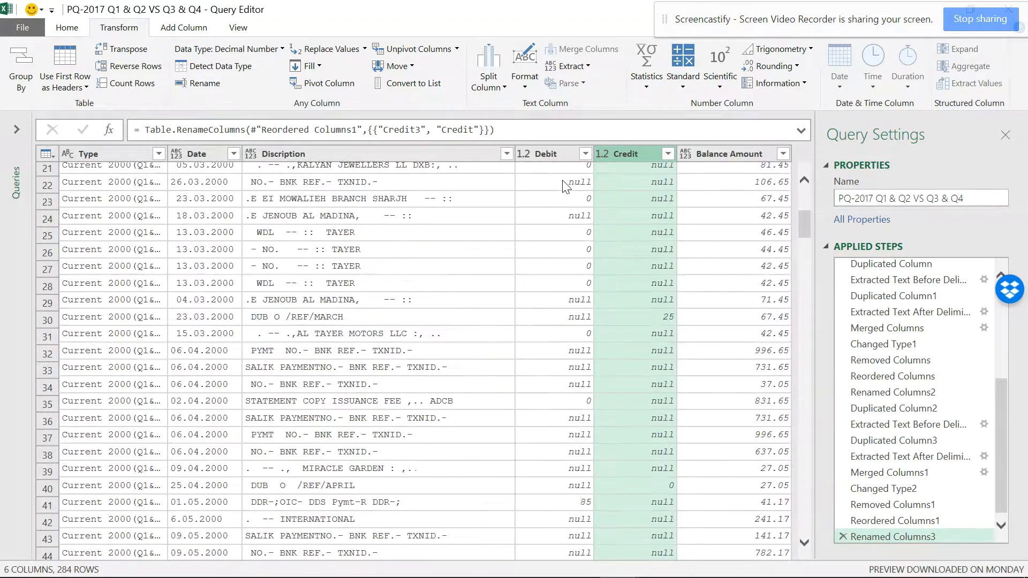
{"action": "scroll", "coordinate": [565, 185], "scroll_direction": "up", "scroll_amount": 7}
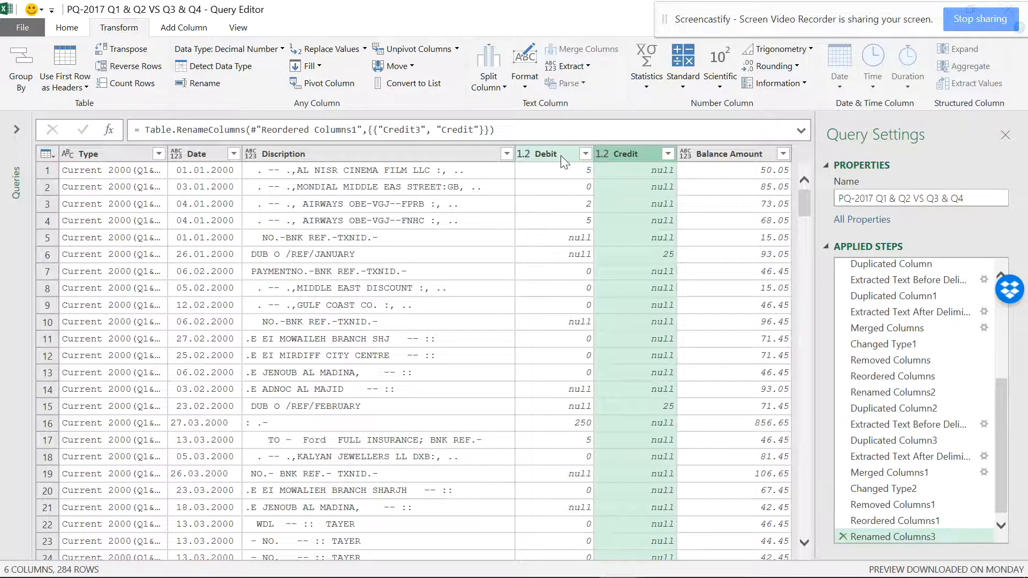
Compare the Debit amounts in the Q1 & Q2 rows with those in the Q3 & Q4 rows.
{"action": "scroll", "coordinate": [560, 215], "scroll_direction": "down", "scroll_amount": 20}
{"action": "scroll", "coordinate": [557, 262], "scroll_direction": "down", "scroll_amount": 18}
{"action": "scroll", "coordinate": [562, 274], "scroll_direction": "down", "scroll_amount": 17}
{"action": "scroll", "coordinate": [561, 290], "scroll_direction": "down", "scroll_amount": 16}
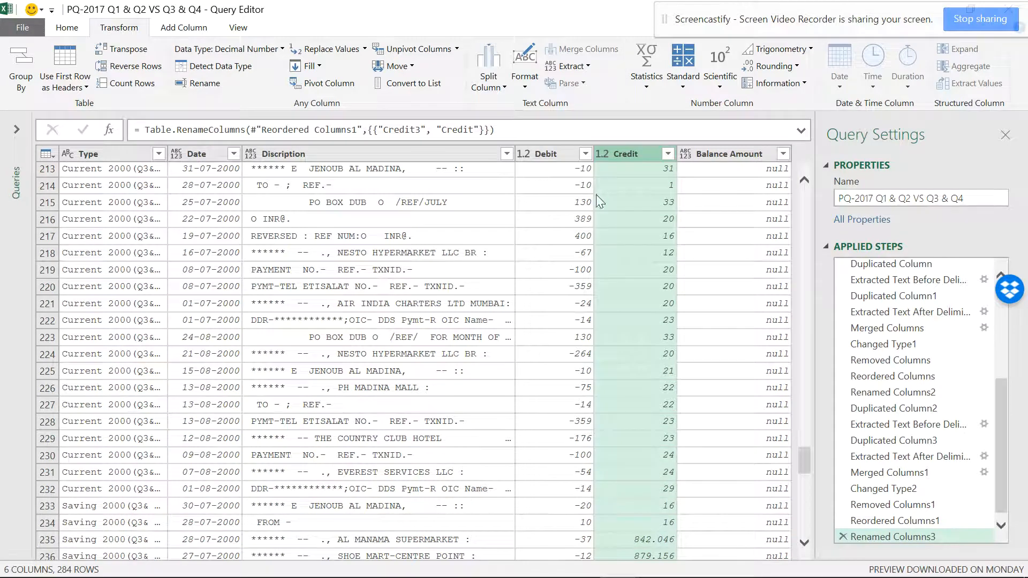
{"action": "scroll", "coordinate": [573, 193], "scroll_direction": "down", "scroll_amount": 2}
{"action": "scroll", "coordinate": [581, 257], "scroll_direction": "up", "scroll_amount": 4}
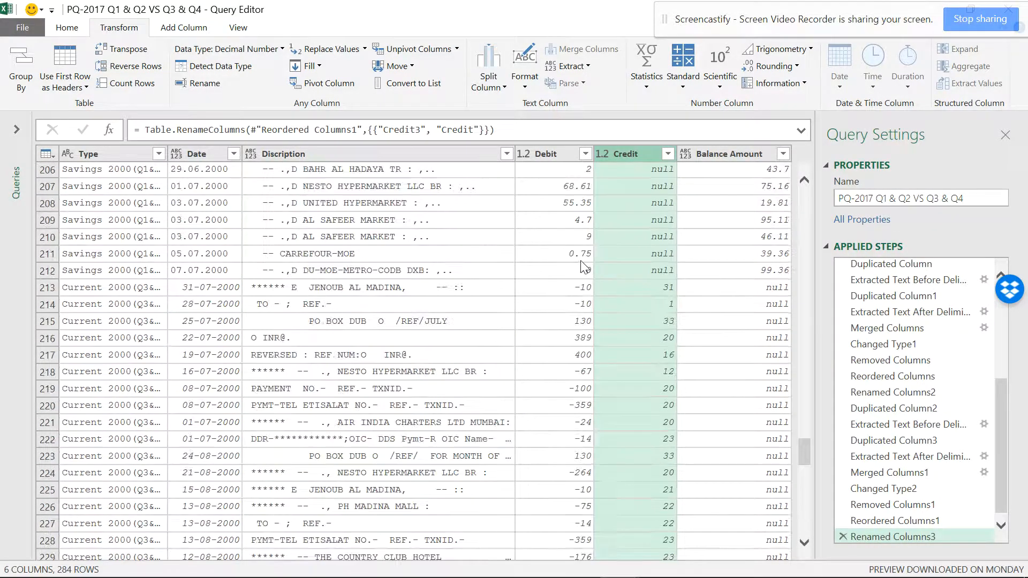
{"action": "scroll", "coordinate": [576, 235], "scroll_direction": "up", "scroll_amount": 20}
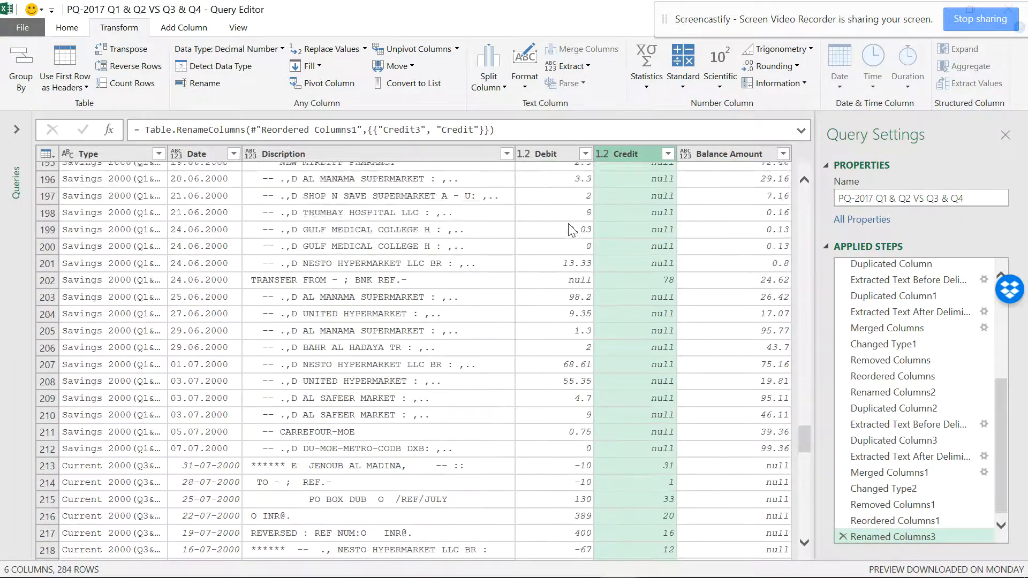
{"action": "scroll", "coordinate": [568, 214], "scroll_direction": "up", "scroll_amount": 20}
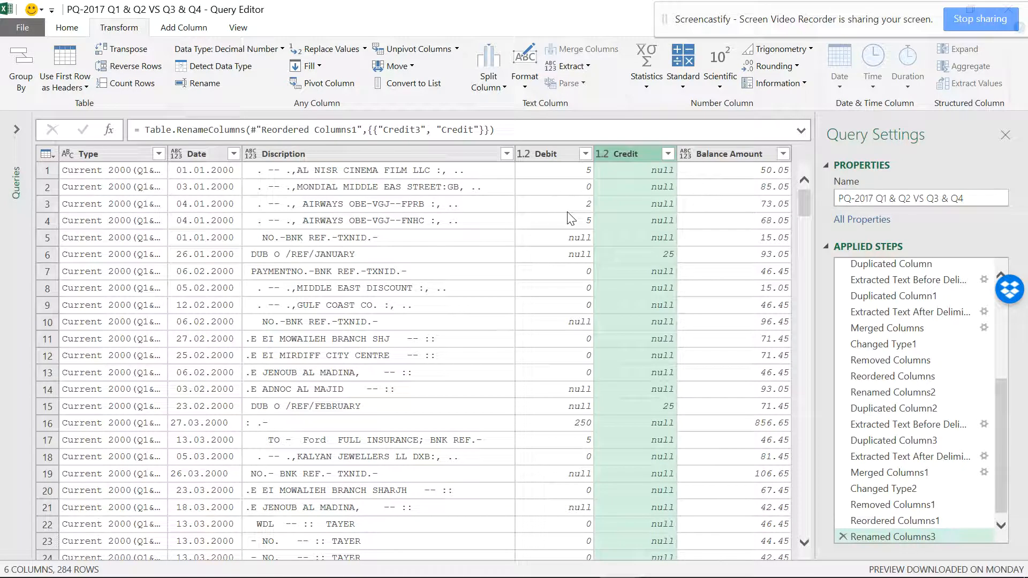
Review the applied steps from Source onward and examine the Debit column's values in the Q1 & Q2 rows.
{"action": "left_click", "coordinate": [1001, 326]}
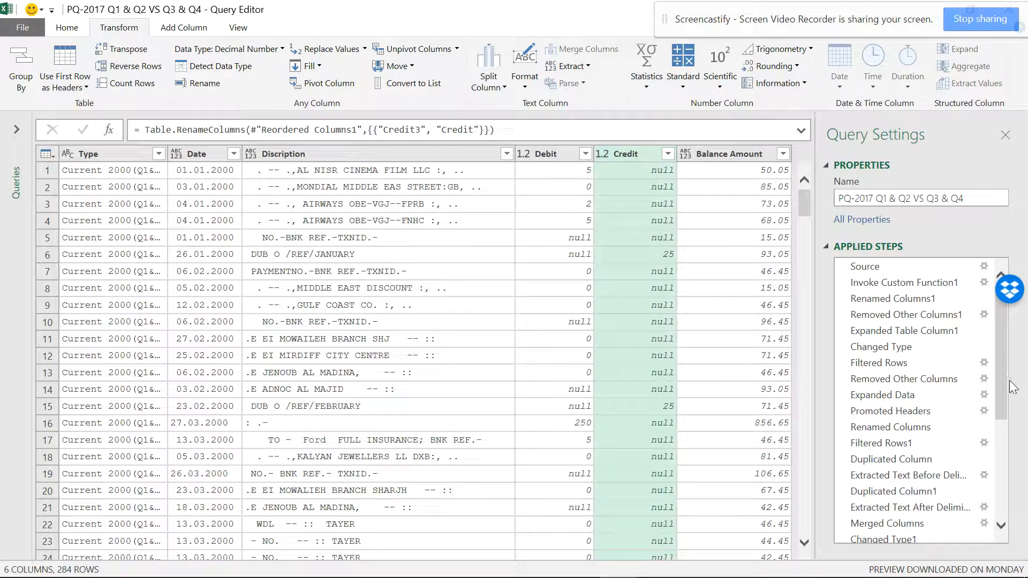
{"action": "left_click_drag", "start_coordinate": [1004, 405], "coordinate": [997, 327]}
{"action": "left_click", "coordinate": [561, 155]}
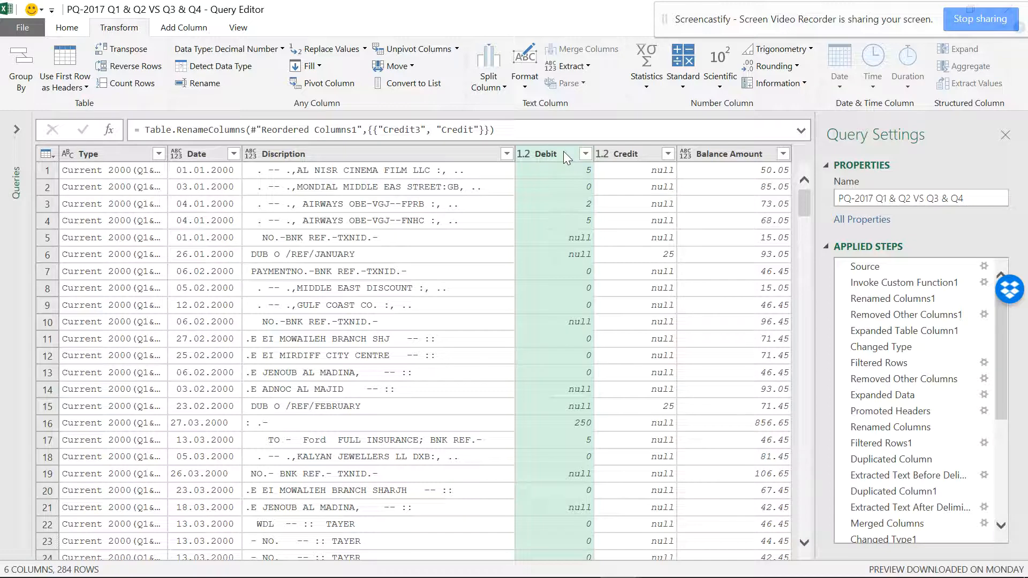
{"action": "scroll", "coordinate": [556, 166], "scroll_direction": "down", "scroll_amount": 19}
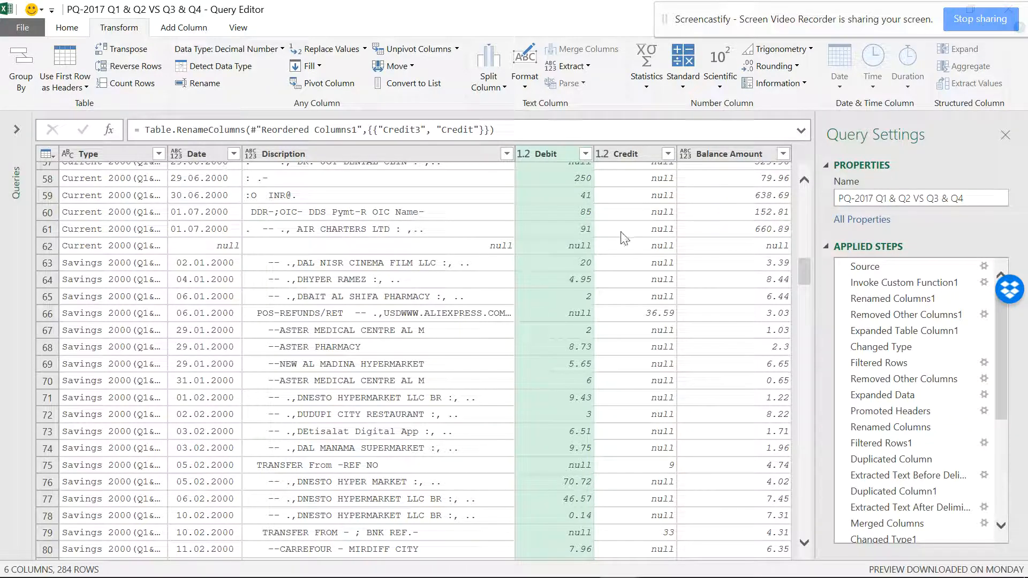
{"action": "scroll", "coordinate": [571, 209], "scroll_direction": "up", "scroll_amount": 2}
{"action": "scroll", "coordinate": [572, 209], "scroll_direction": "up", "scroll_amount": 15}
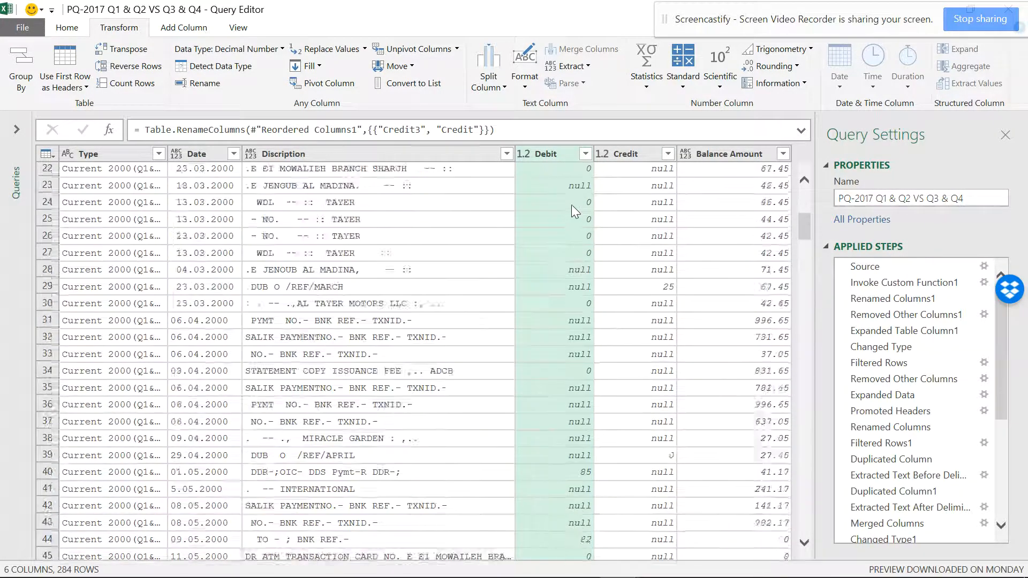